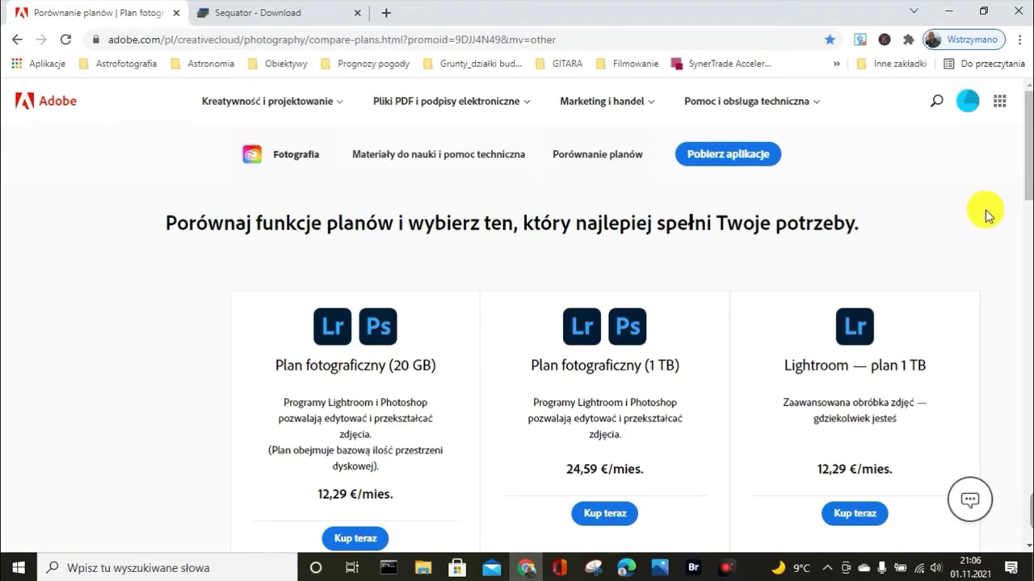
- Scroll through the Adobe plan comparison table, back to the top, and switch to the Sequator - Download tab
{"action": "scroll", "coordinate": [985, 217], "scroll_direction": "down", "scroll_amount": 2}
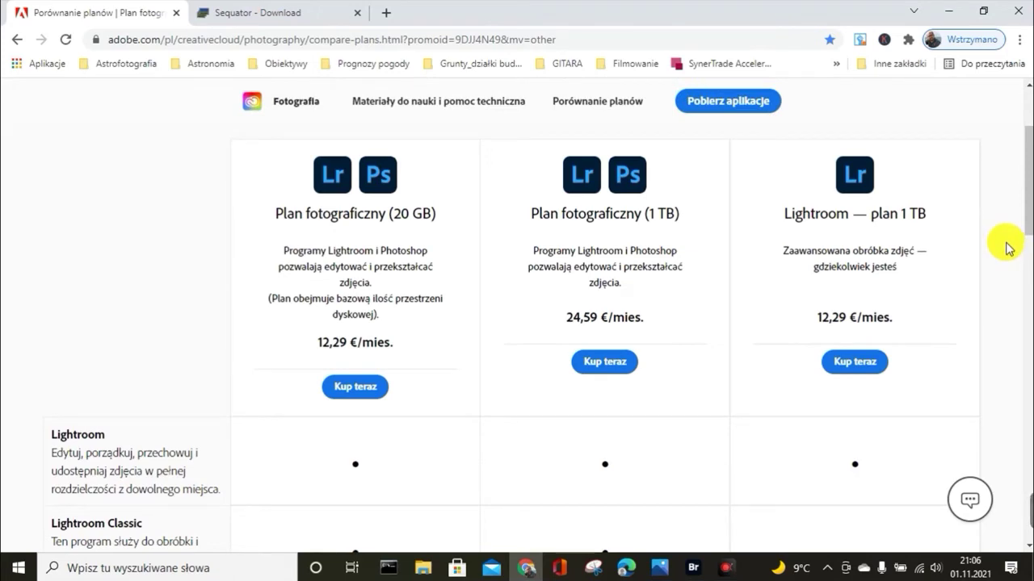
{"action": "scroll", "coordinate": [1006, 252], "scroll_direction": "up", "scroll_amount": 1}
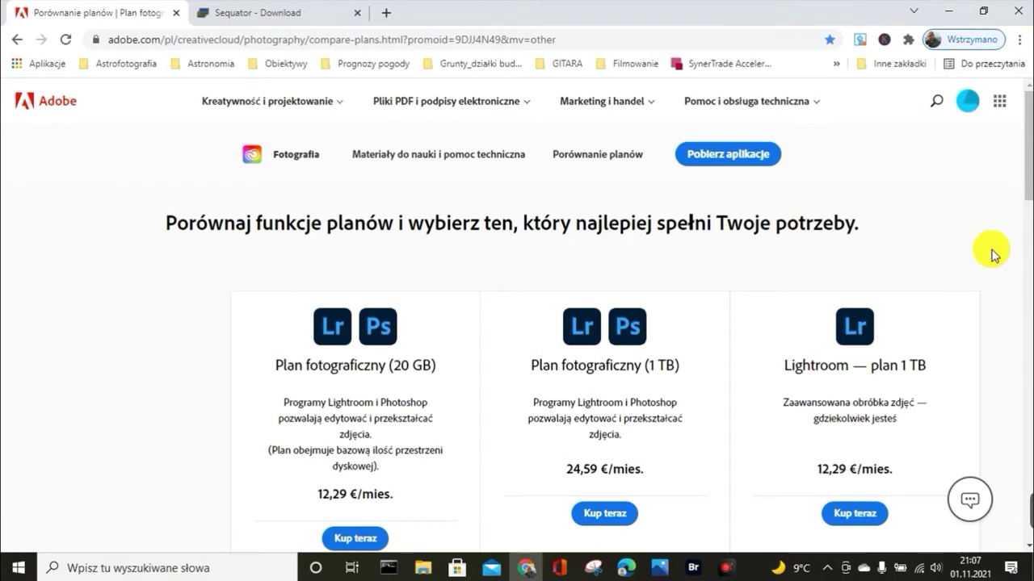
{"action": "scroll", "coordinate": [993, 256], "scroll_direction": "down", "scroll_amount": 2}
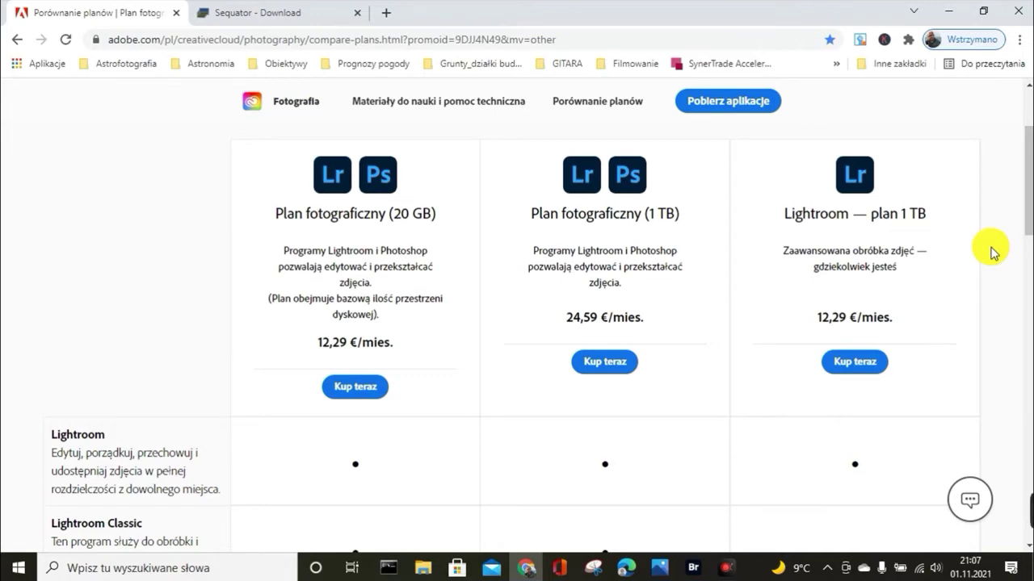
{"action": "scroll", "coordinate": [993, 254], "scroll_direction": "down", "scroll_amount": 2}
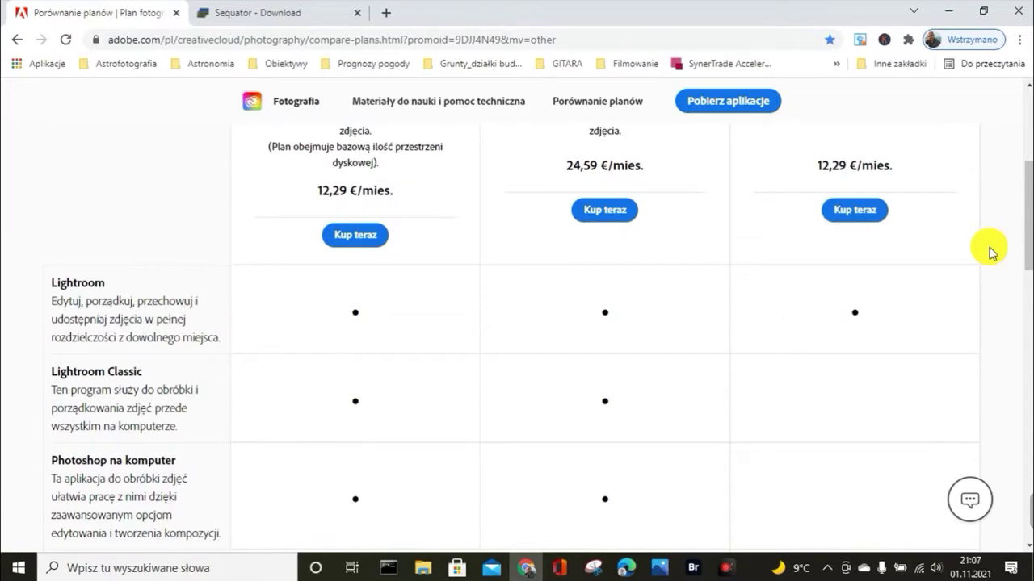
{"action": "scroll", "coordinate": [1010, 258], "scroll_direction": "down", "scroll_amount": 1}
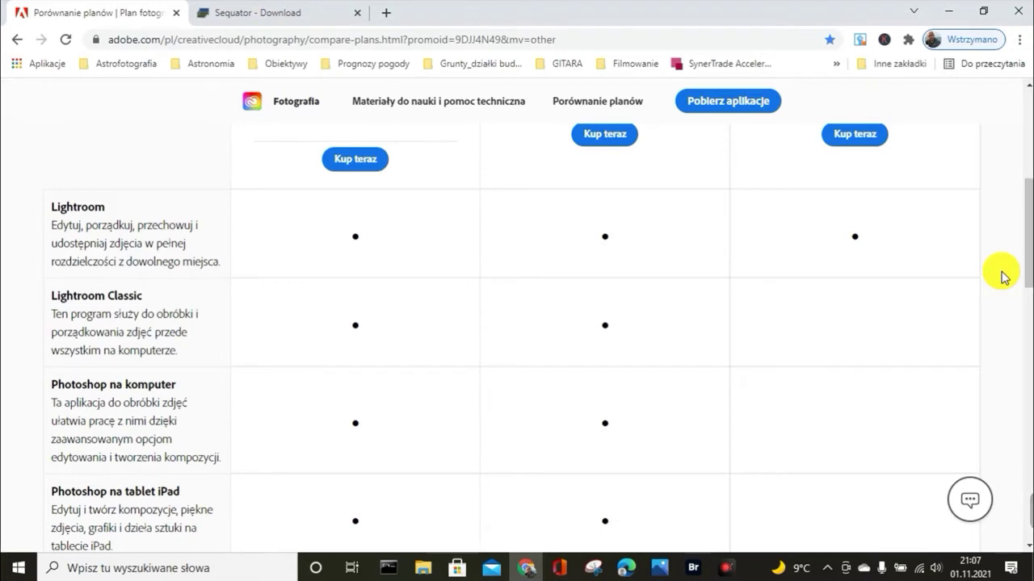
{"action": "scroll", "coordinate": [1003, 279], "scroll_direction": "down", "scroll_amount": 1}
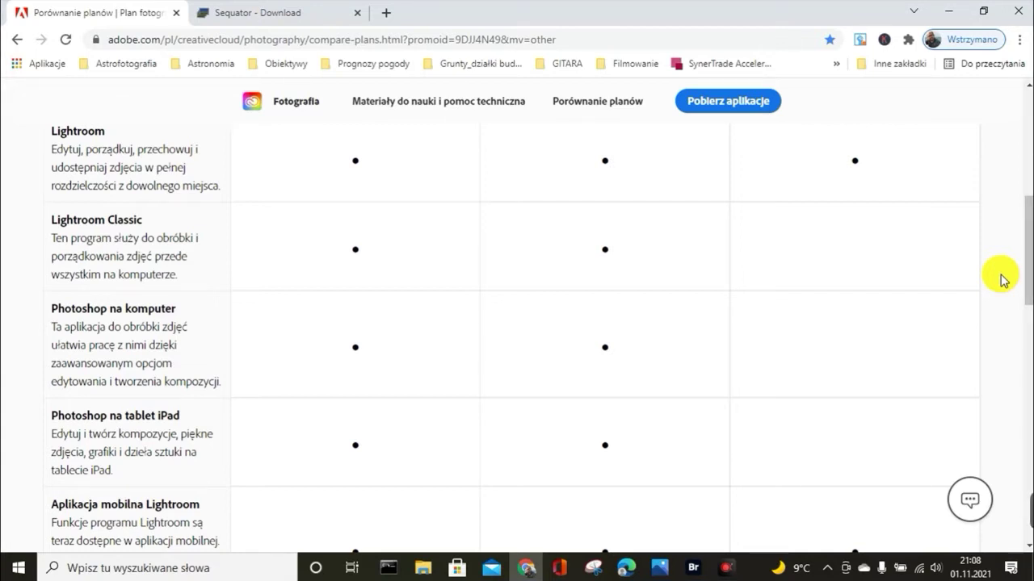
{"action": "scroll", "coordinate": [1002, 278], "scroll_direction": "down", "scroll_amount": 1}
{"action": "scroll", "coordinate": [1002, 280], "scroll_direction": "down", "scroll_amount": 1}
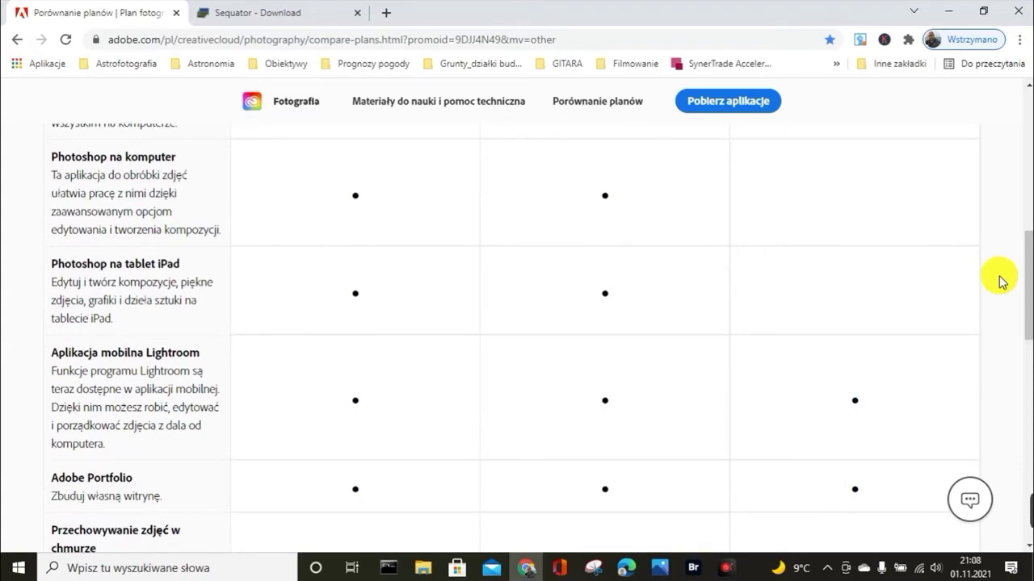
{"action": "scroll", "coordinate": [1001, 278], "scroll_direction": "up", "scroll_amount": 2}
{"action": "scroll", "coordinate": [1002, 278], "scroll_direction": "up", "scroll_amount": 1}
{"action": "scroll", "coordinate": [1001, 279], "scroll_direction": "up", "scroll_amount": 3}
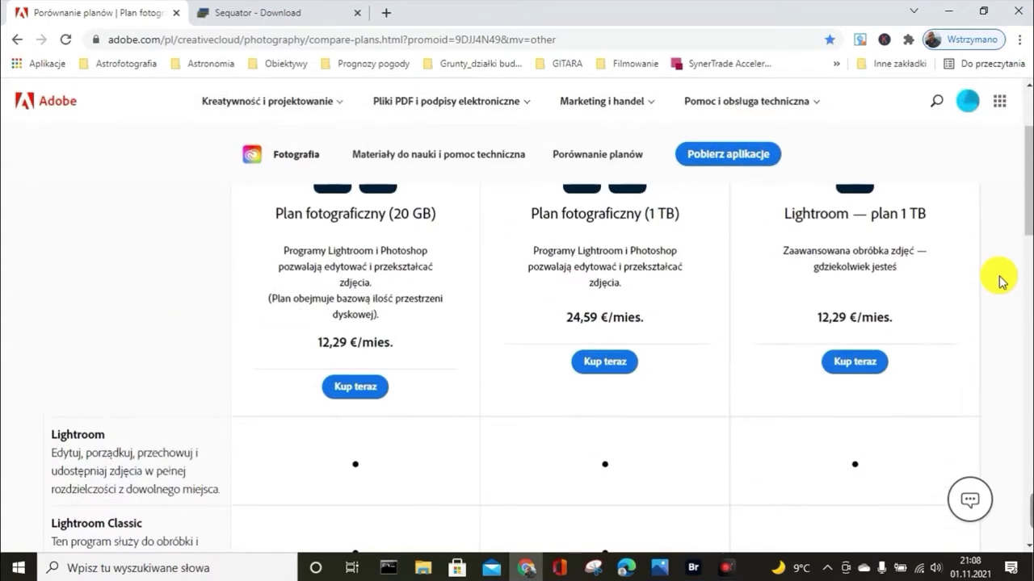
{"action": "scroll", "coordinate": [1002, 279], "scroll_direction": "up", "scroll_amount": 2}
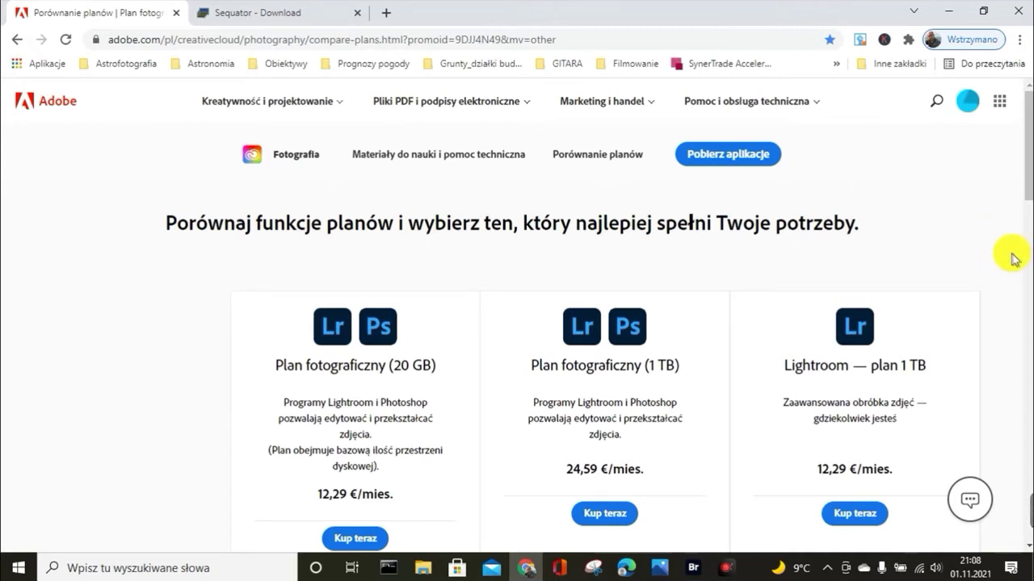
{"action": "left_click", "coordinate": [241, 17]}
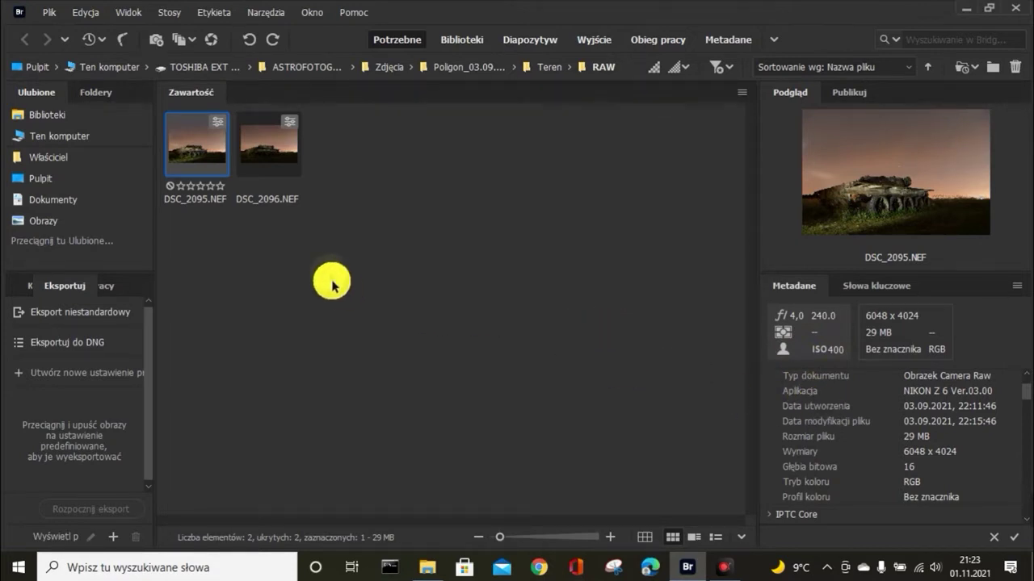
- Select DSC_2095.NEF and DSC_2096.NEF together and open both in Camera Raw
{"action": "left_click", "coordinate": [272, 161]}
{"action": "left_click", "coordinate": [227, 172]}
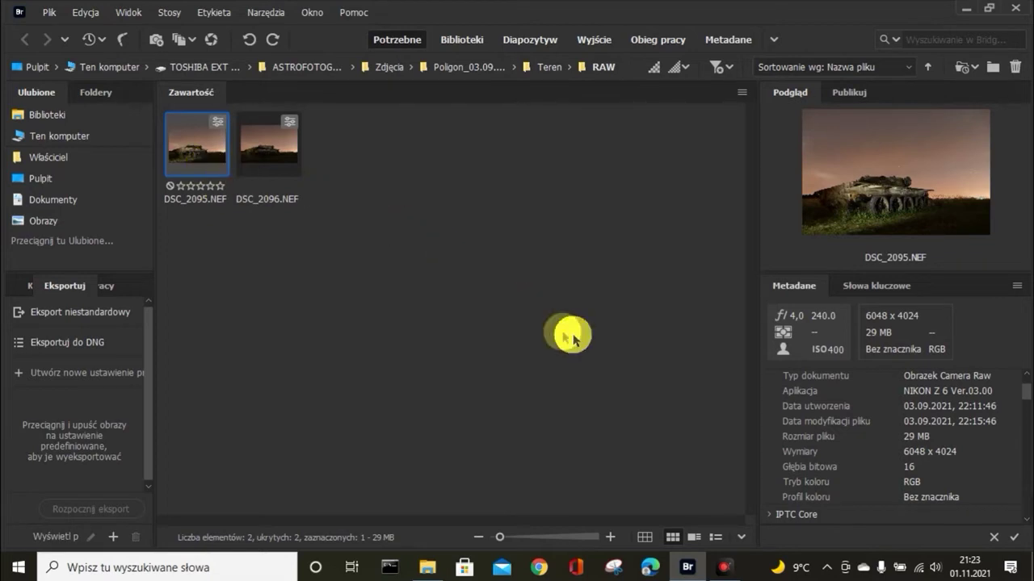
{"action": "left_click", "coordinate": [270, 145], "text": "ctrl"}
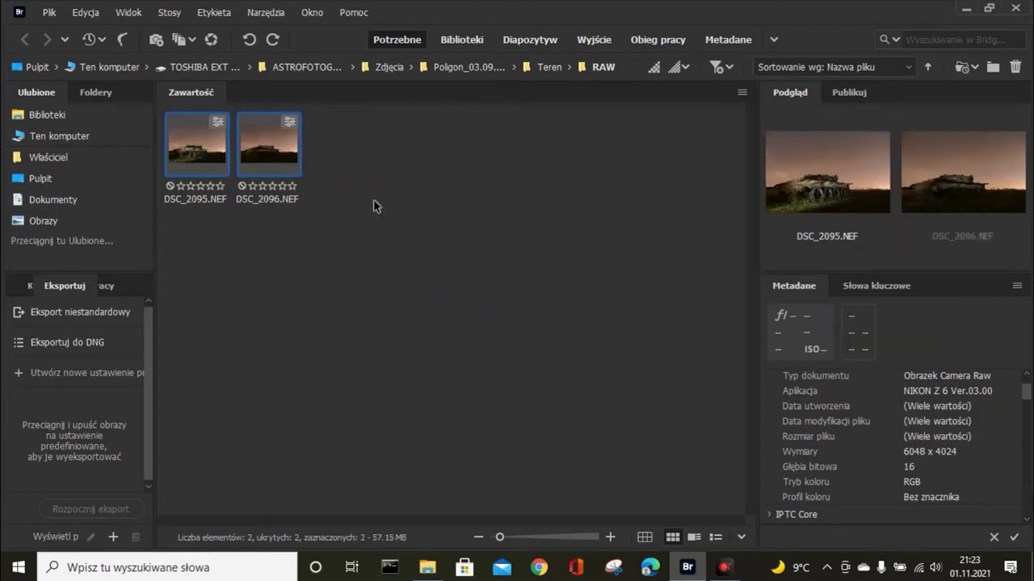
{"action": "right_click", "coordinate": [263, 156]}
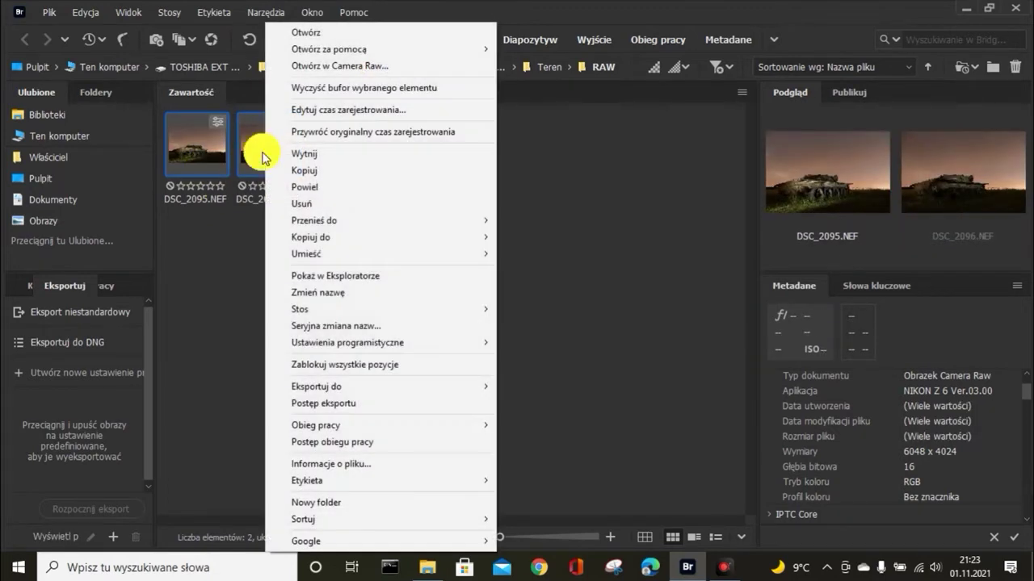
{"action": "left_click", "coordinate": [353, 66]}
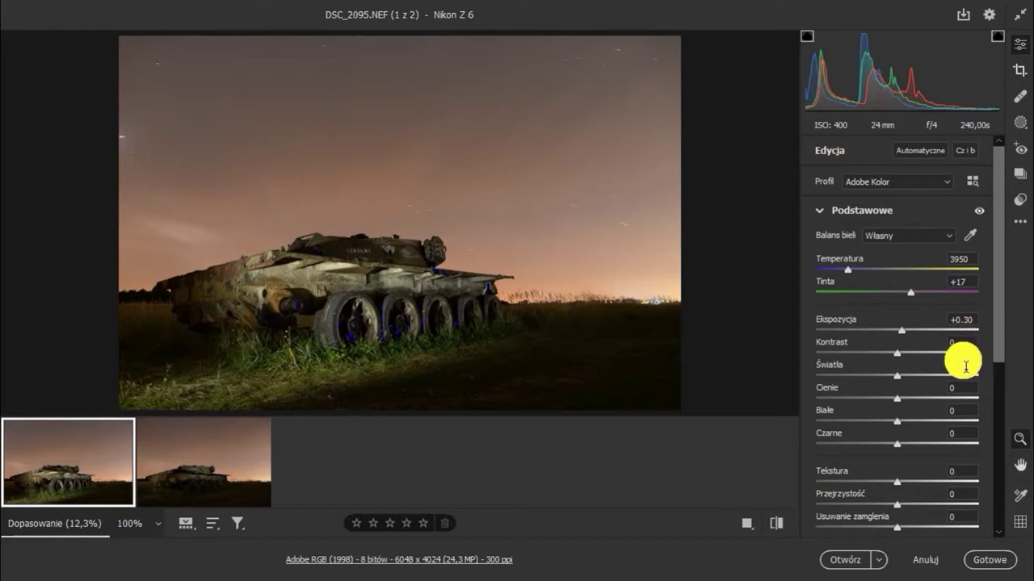
- Reset DSC_2095's Basic panel to As Shot, temperature 5700, tint +1, exposure 0.00, then collapse it
{"action": "scroll", "coordinate": [959, 358], "scroll_direction": "down", "scroll_amount": 1}
{"action": "scroll", "coordinate": [959, 363], "scroll_direction": "down", "scroll_amount": 2}
{"action": "scroll", "coordinate": [960, 370], "scroll_direction": "down", "scroll_amount": 2}
{"action": "scroll", "coordinate": [958, 373], "scroll_direction": "down", "scroll_amount": 1}
{"action": "scroll", "coordinate": [953, 377], "scroll_direction": "down", "scroll_amount": 1}
{"action": "scroll", "coordinate": [951, 382], "scroll_direction": "up", "scroll_amount": 2}
{"action": "scroll", "coordinate": [951, 386], "scroll_direction": "up", "scroll_amount": 3}
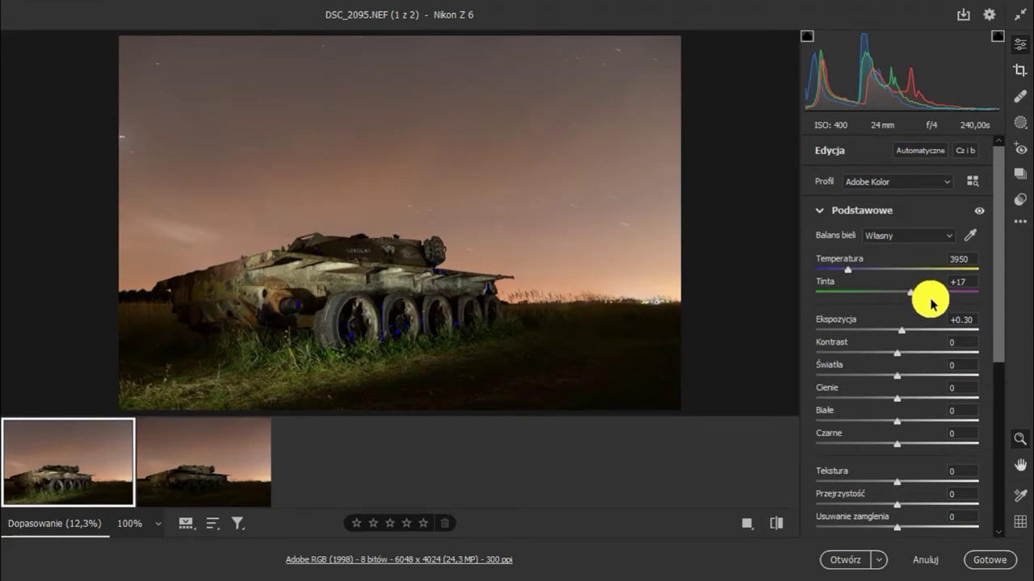
{"action": "key", "text": "alt"}
{"action": "left_click", "coordinate": [877, 214], "text": "alt"}
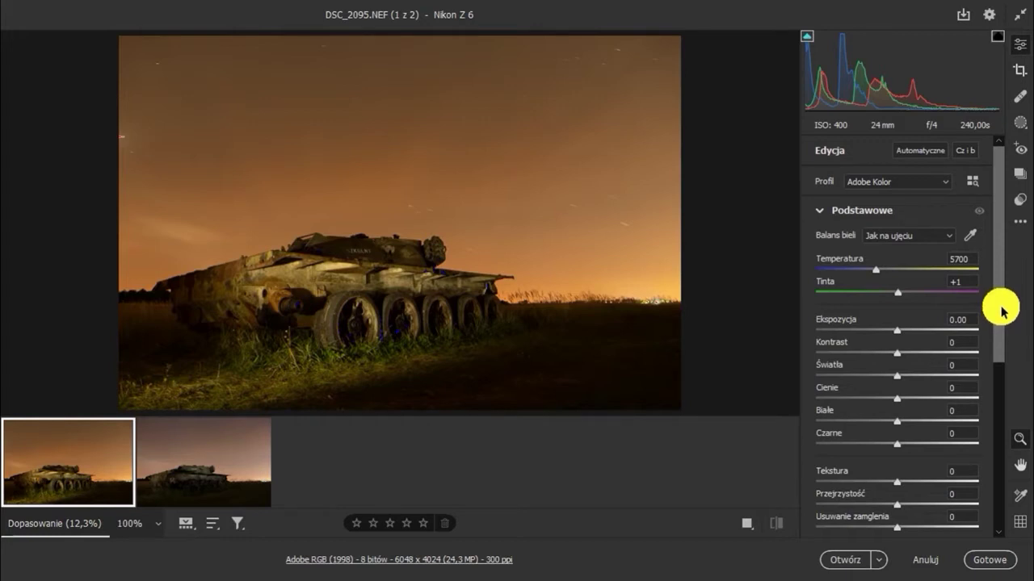
{"action": "left_click", "coordinate": [813, 212]}
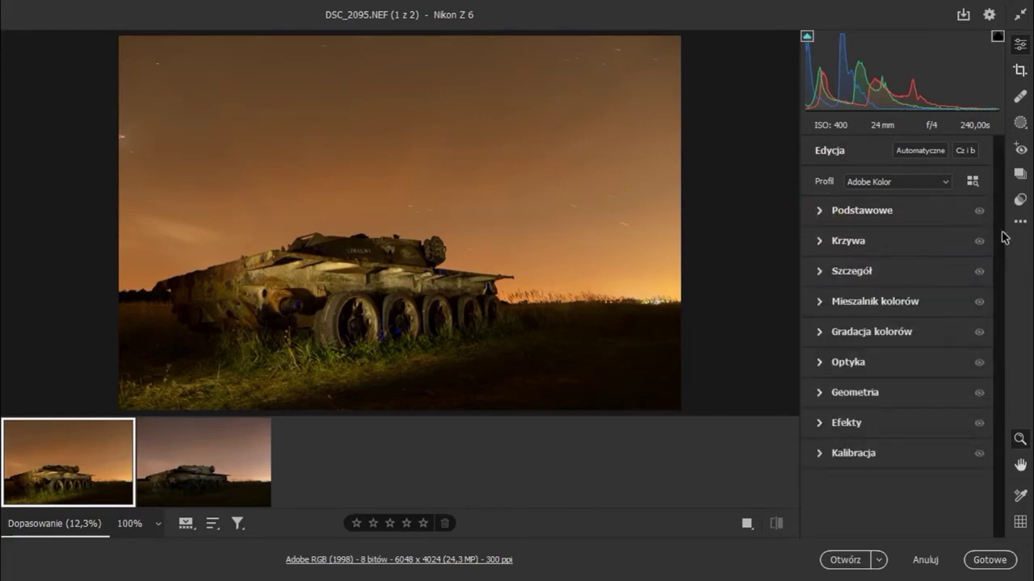
- Peek at the Tone Curve and Lens Correction panels, then reopen the Basic panel
{"action": "left_click", "coordinate": [825, 245]}
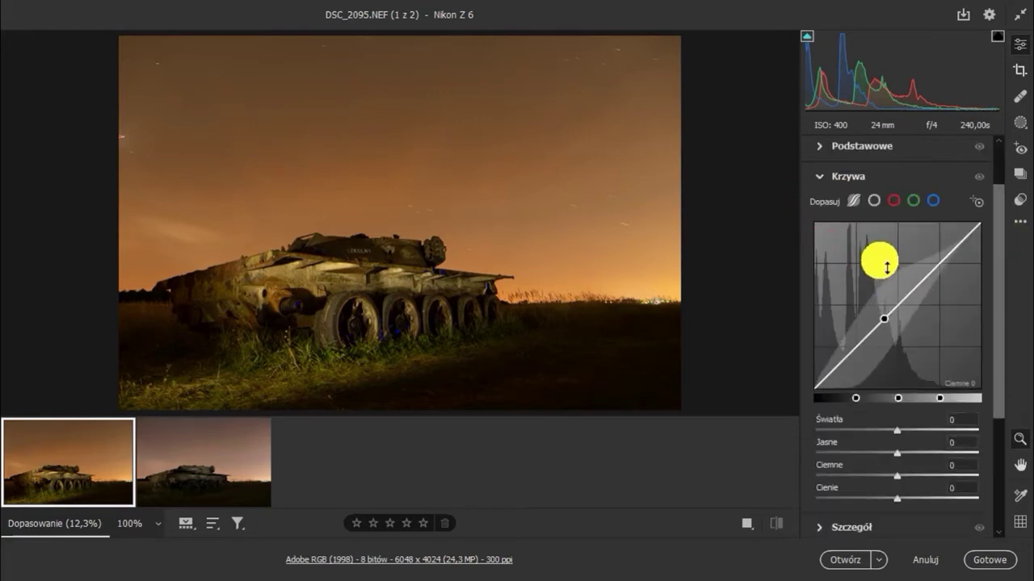
{"action": "left_click", "coordinate": [828, 176]}
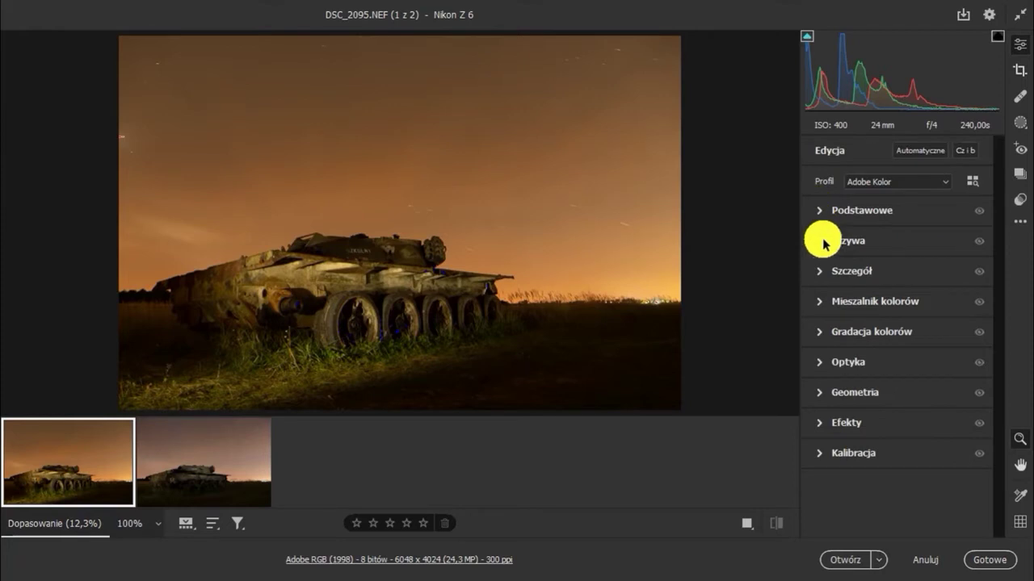
{"action": "left_click", "coordinate": [824, 361]}
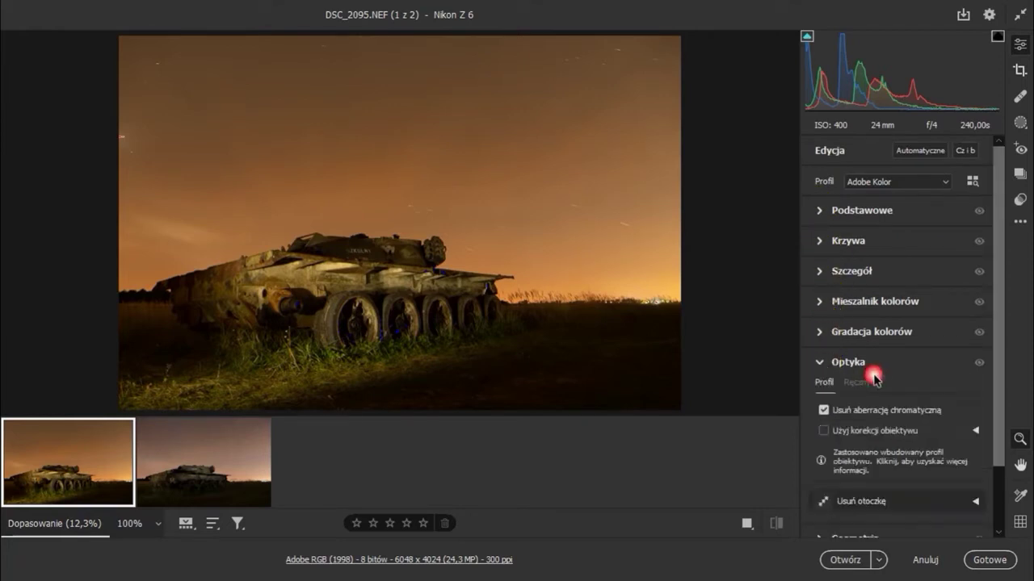
{"action": "left_click", "coordinate": [820, 362]}
{"action": "left_click", "coordinate": [815, 212]}
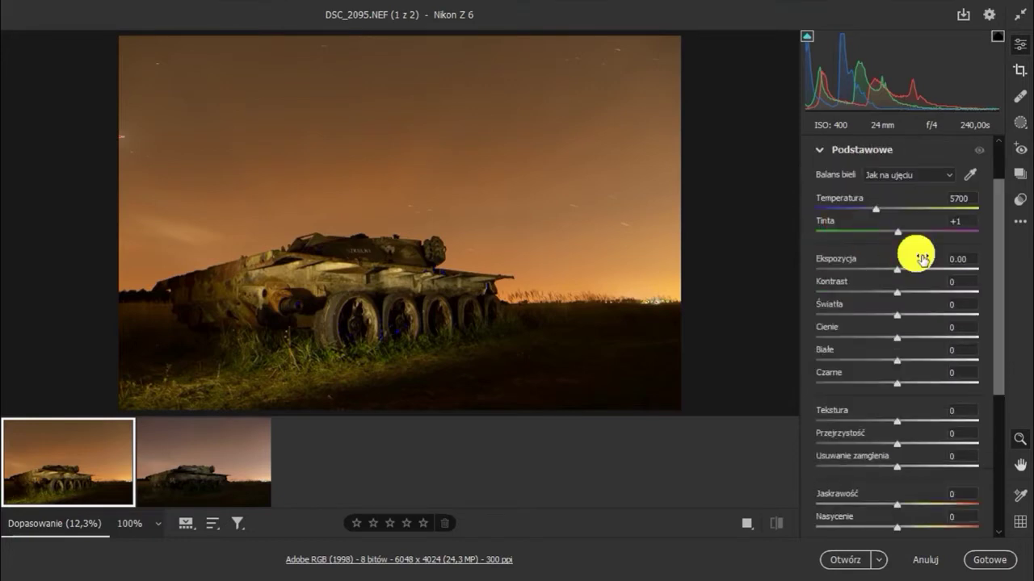
{"action": "left_click", "coordinate": [992, 257]}
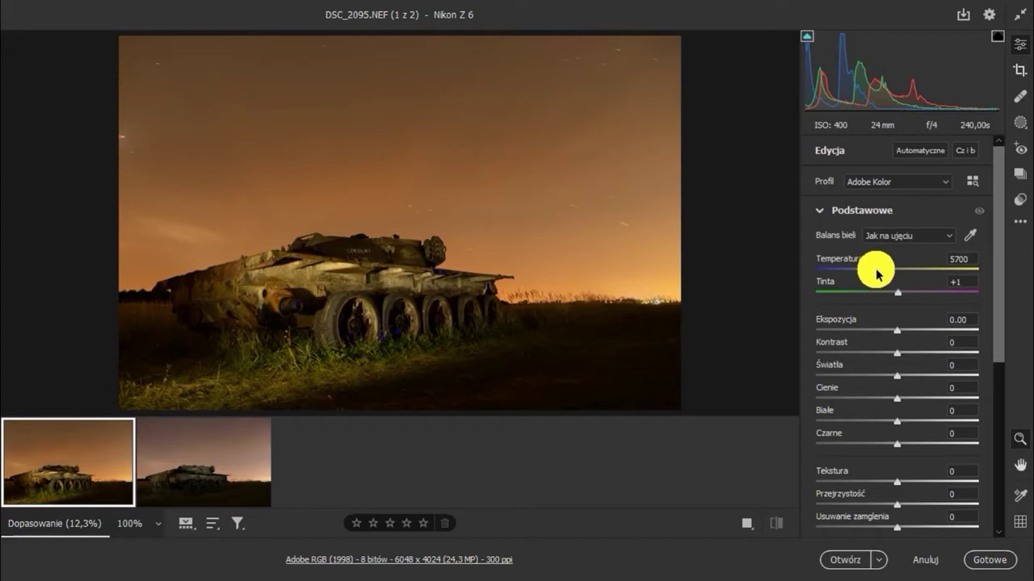
- Cool the white balance temperature to 3900 to mute the orange night sky
{"action": "left_click_drag", "start_coordinate": [878, 271], "coordinate": [861, 274]}
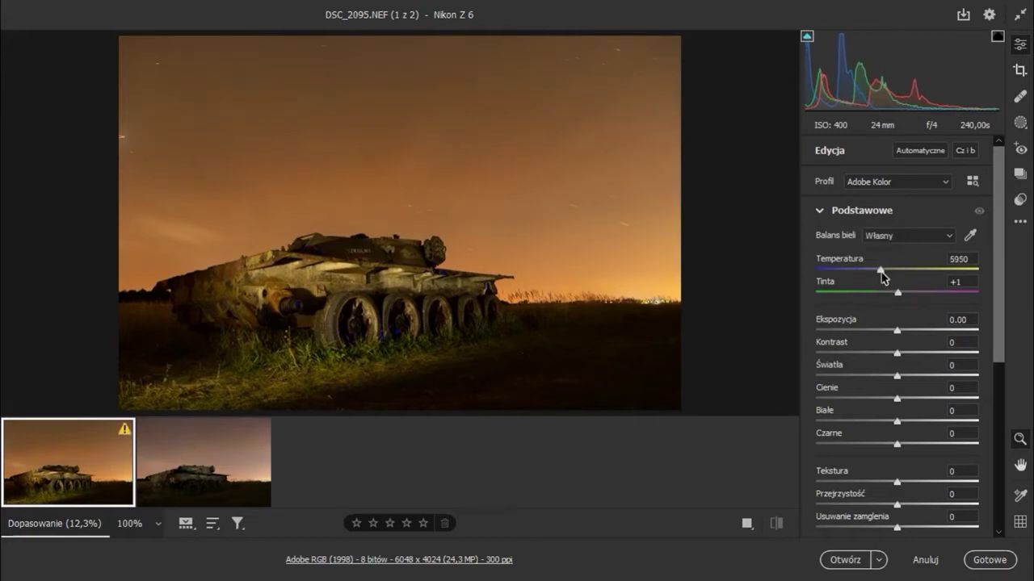
{"action": "left_click_drag", "start_coordinate": [860, 273], "coordinate": [852, 274]}
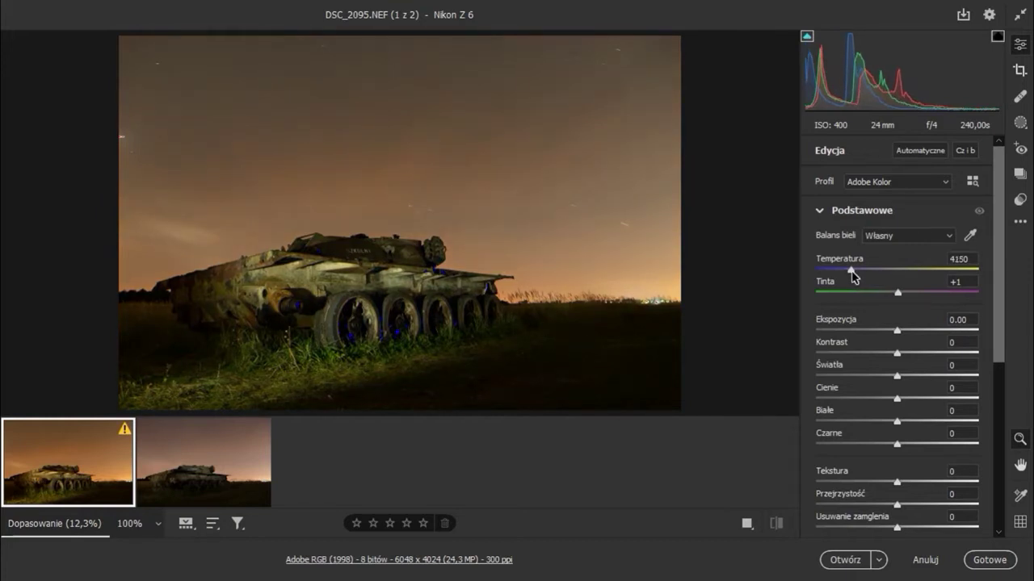
{"action": "left_click_drag", "start_coordinate": [853, 275], "coordinate": [856, 278]}
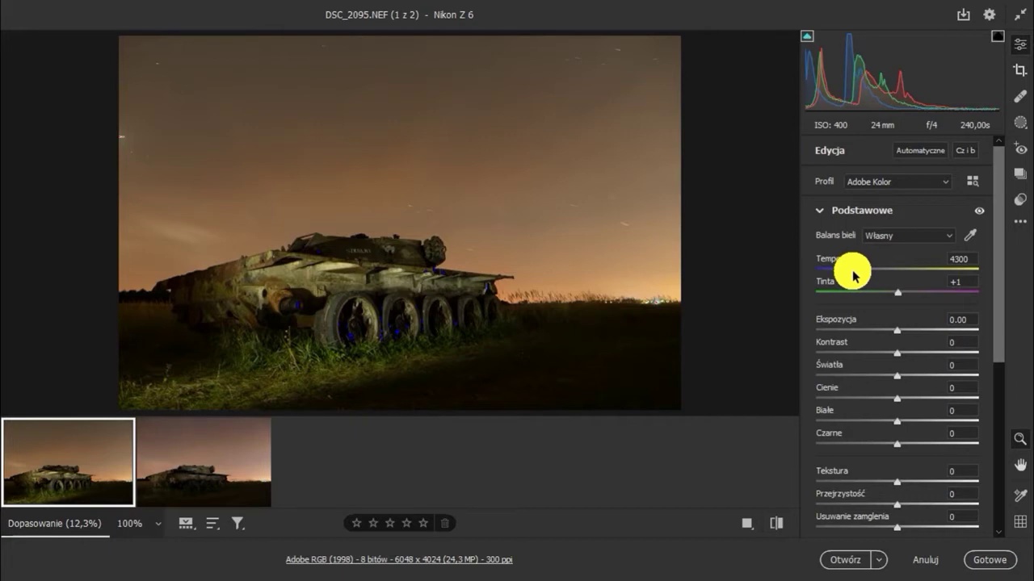
{"action": "left_click_drag", "start_coordinate": [853, 278], "coordinate": [854, 279]}
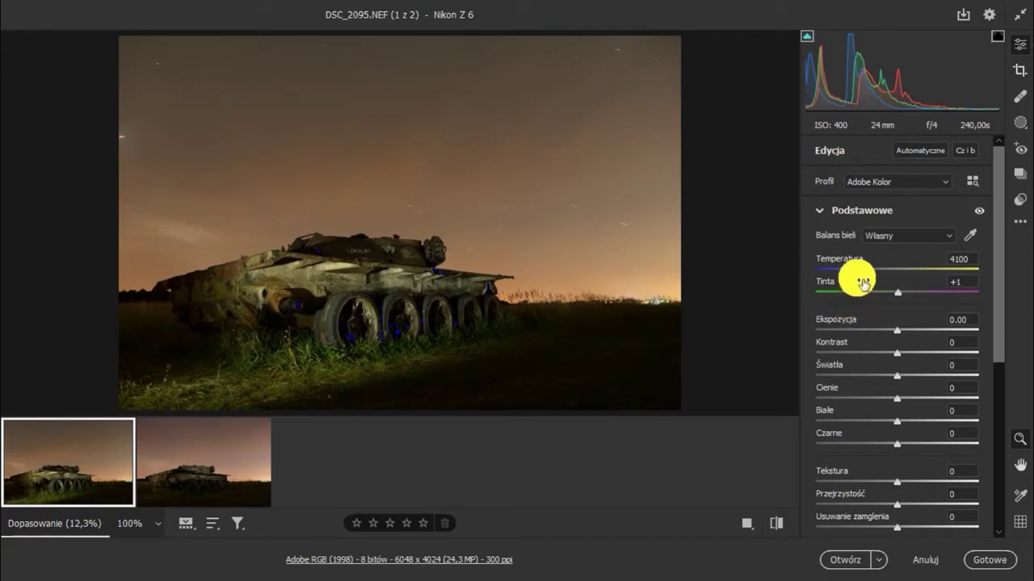
{"action": "left_click_drag", "start_coordinate": [850, 272], "coordinate": [848, 277]}
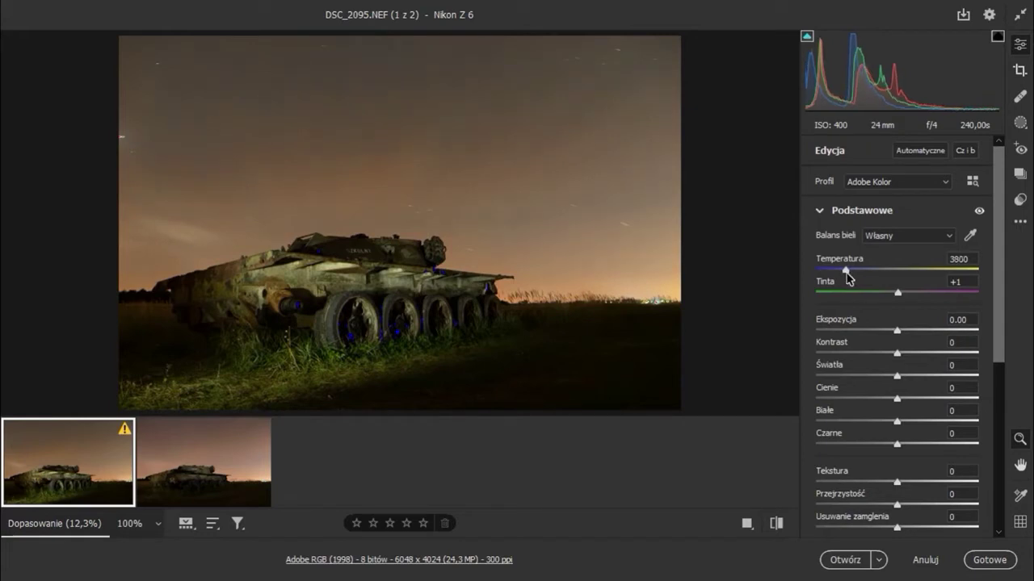
{"action": "left_click_drag", "start_coordinate": [848, 278], "coordinate": [848, 275]}
- Raise exposure to +0.35 and contrast to +11
{"action": "left_click_drag", "start_coordinate": [998, 353], "coordinate": [999, 365]}
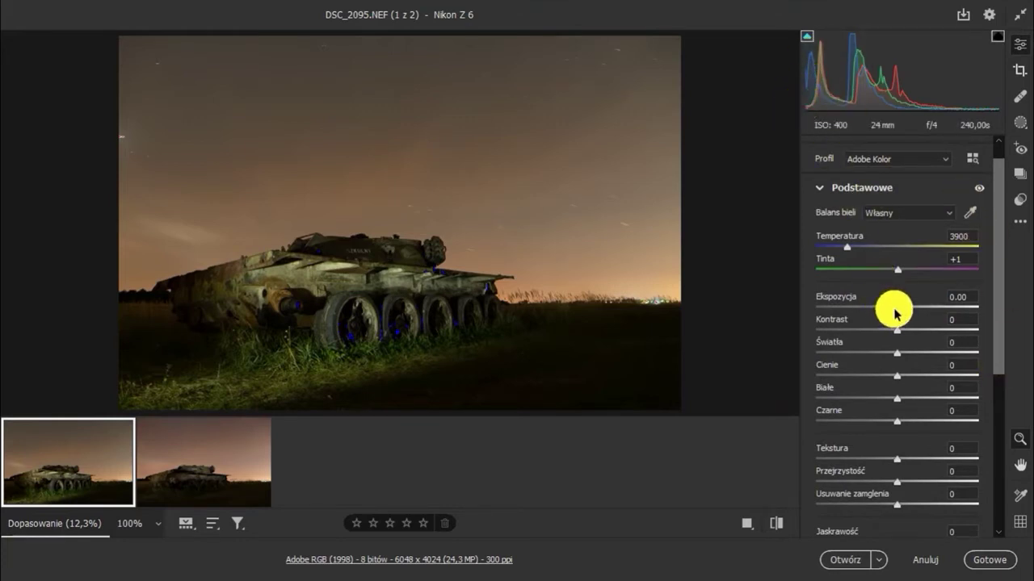
{"action": "left_click_drag", "start_coordinate": [895, 314], "coordinate": [905, 315]}
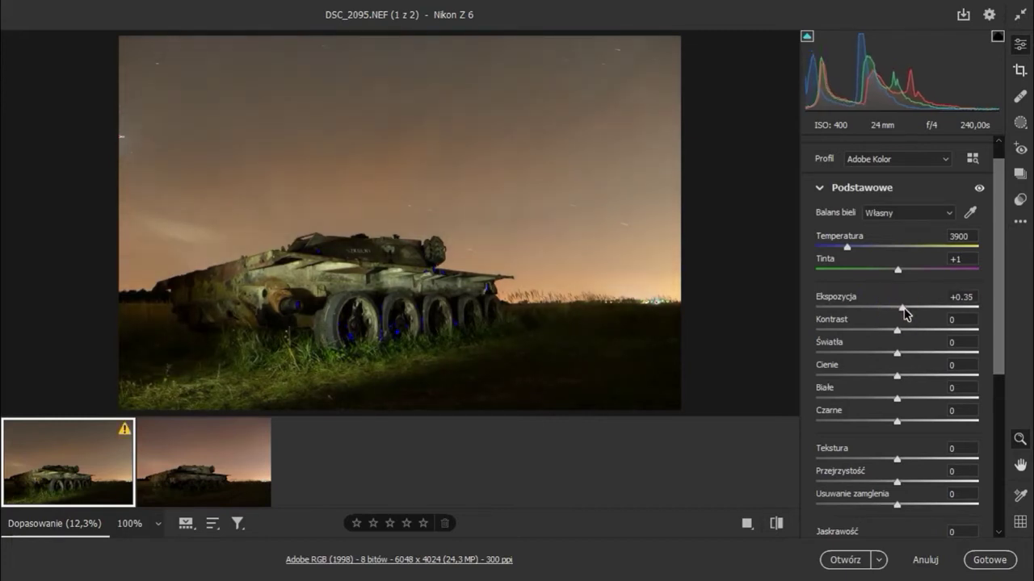
{"action": "left_click_drag", "start_coordinate": [900, 327], "coordinate": [909, 325]}
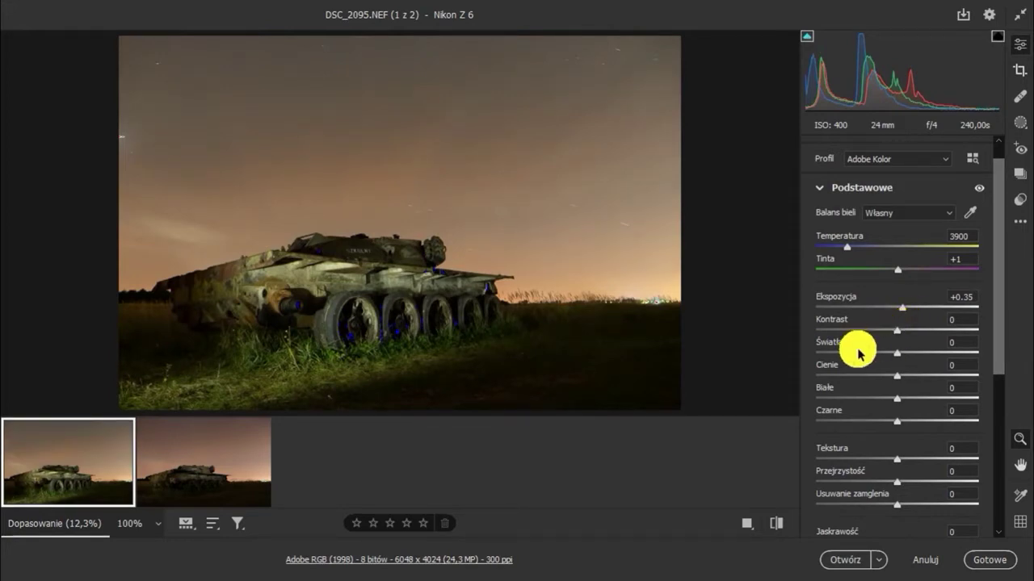
{"action": "left_click_drag", "start_coordinate": [897, 343], "coordinate": [907, 335]}
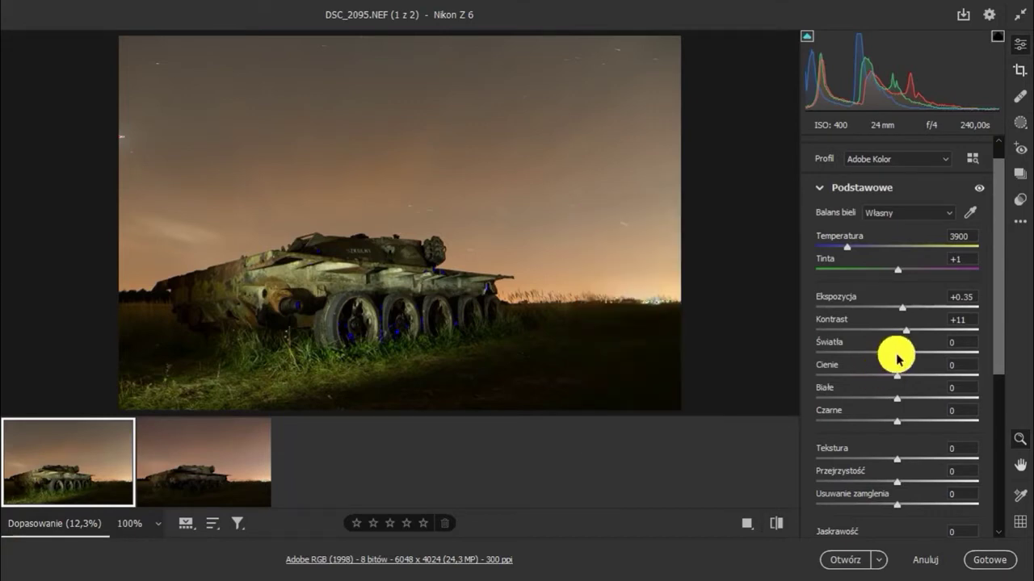
- Pull highlights down to -50 and lift shadows to +23
{"action": "left_click_drag", "start_coordinate": [896, 353], "coordinate": [860, 353]}
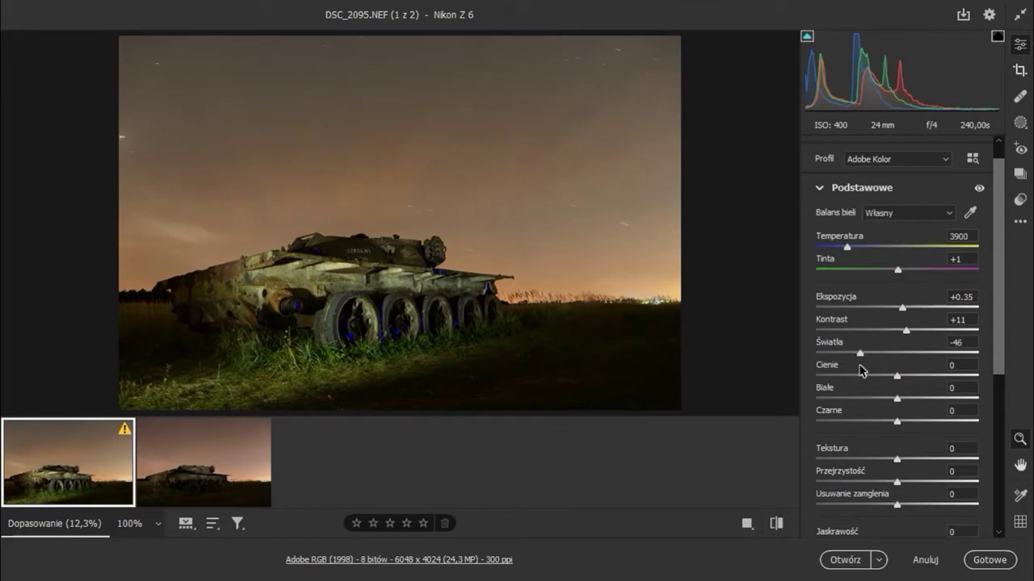
{"action": "left_click_drag", "start_coordinate": [859, 368], "coordinate": [864, 371]}
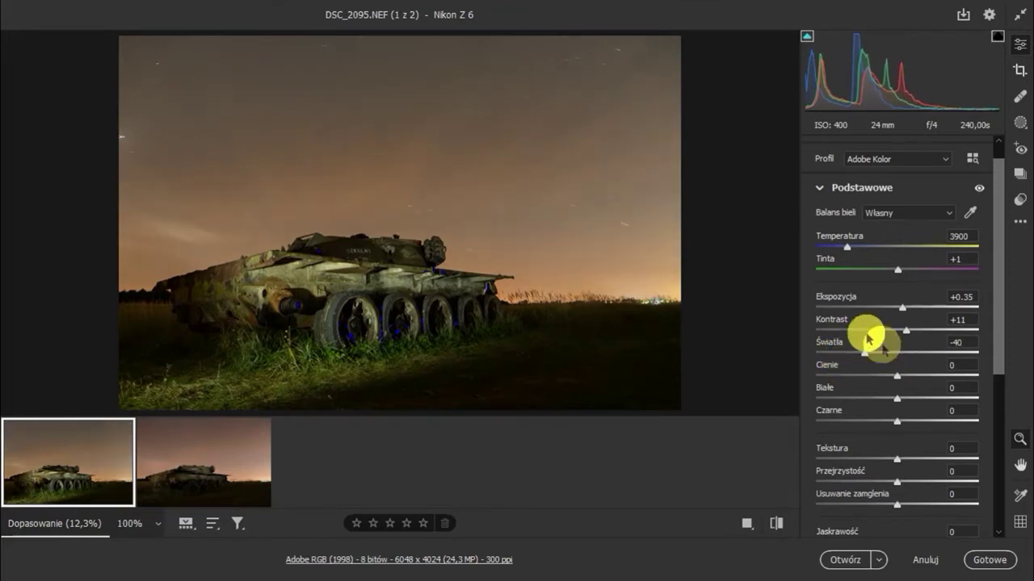
{"action": "mouse_move", "coordinate": [861, 370]}
{"action": "left_click_drag", "start_coordinate": [866, 361], "coordinate": [860, 366]}
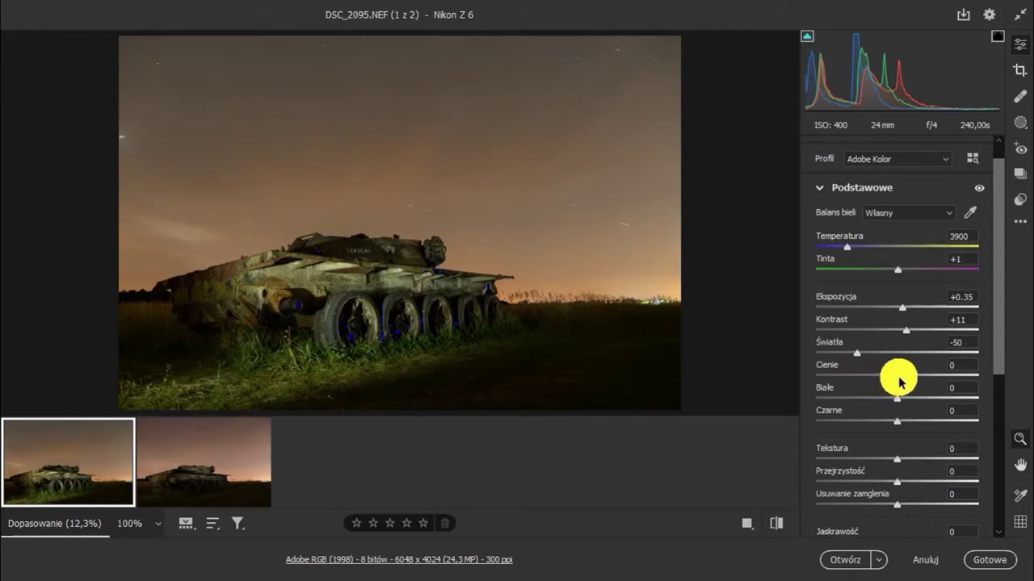
{"action": "left_click_drag", "start_coordinate": [898, 376], "coordinate": [923, 382]}
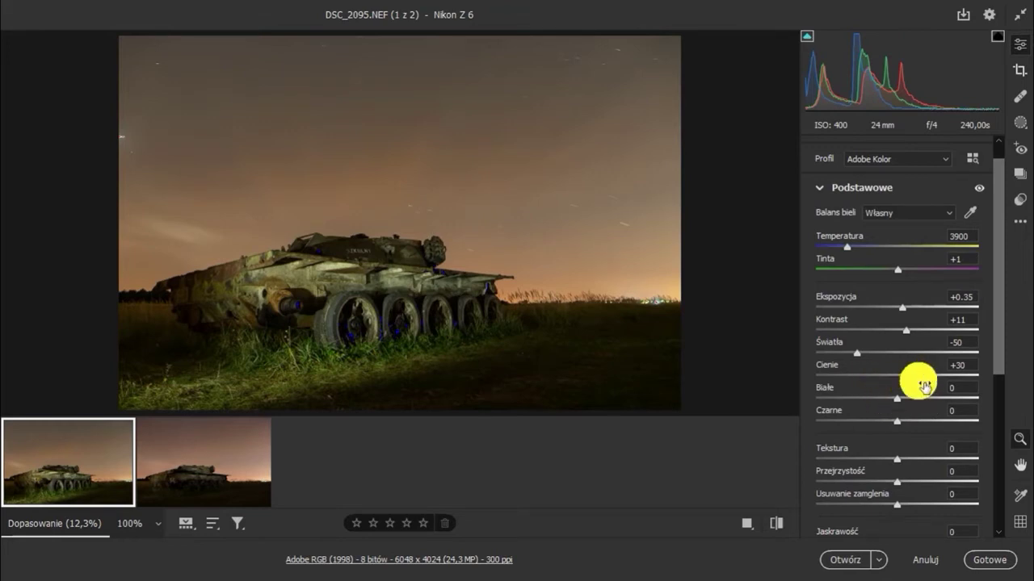
{"action": "left_click_drag", "start_coordinate": [923, 388], "coordinate": [919, 385]}
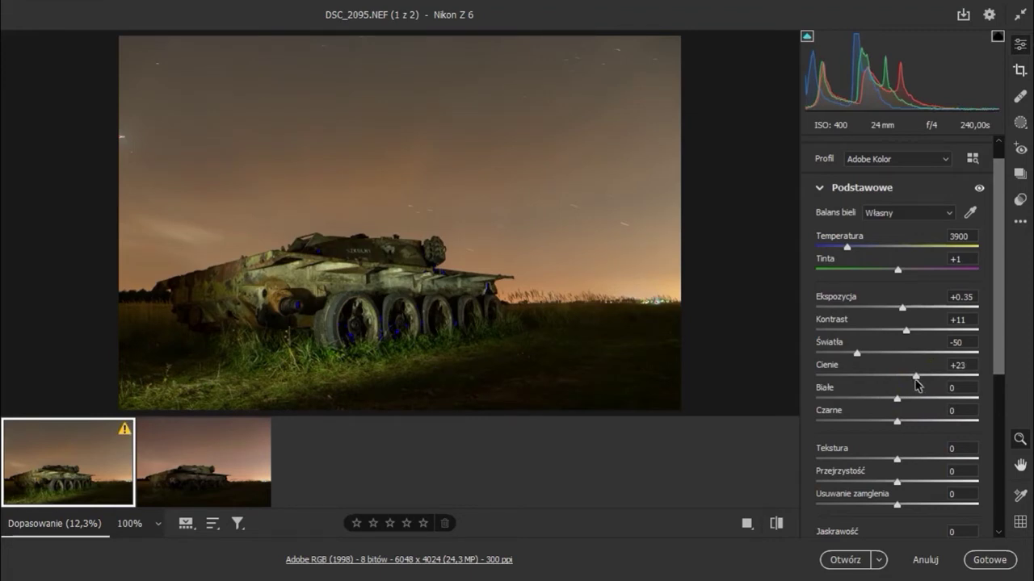
{"action": "left_click_drag", "start_coordinate": [916, 385], "coordinate": [913, 385]}
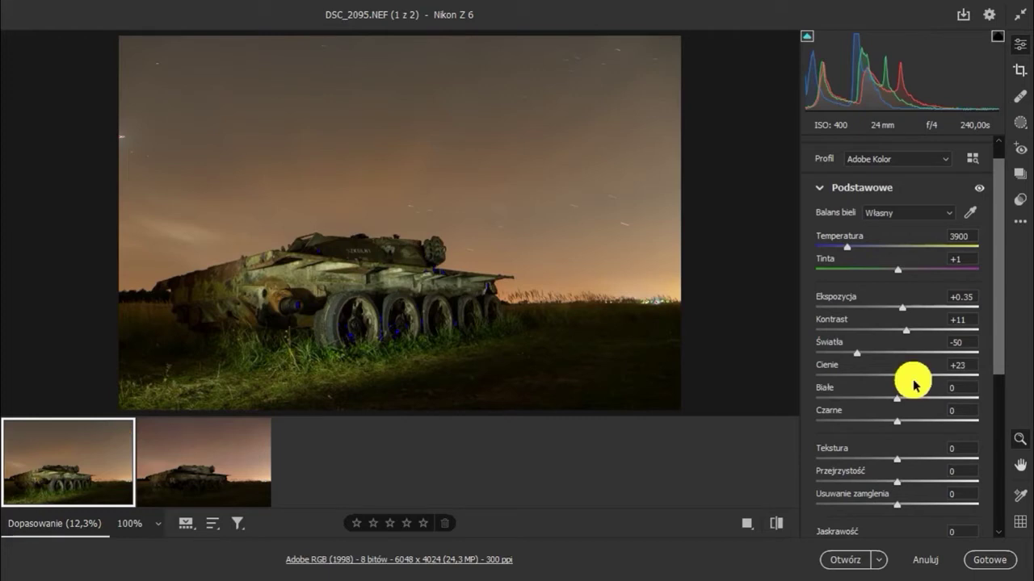
- Set clarity (Przejrzystość) to +6 and saturation (Nasycenie) to +6
{"action": "scroll", "coordinate": [986, 393], "scroll_direction": "down", "scroll_amount": 3}
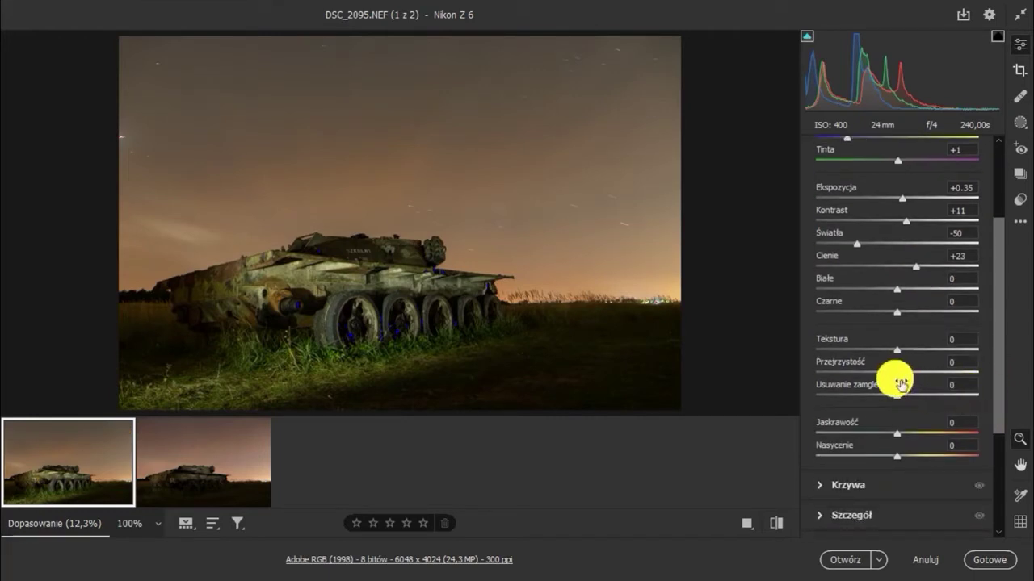
{"action": "left_click_drag", "start_coordinate": [902, 384], "coordinate": [905, 379]}
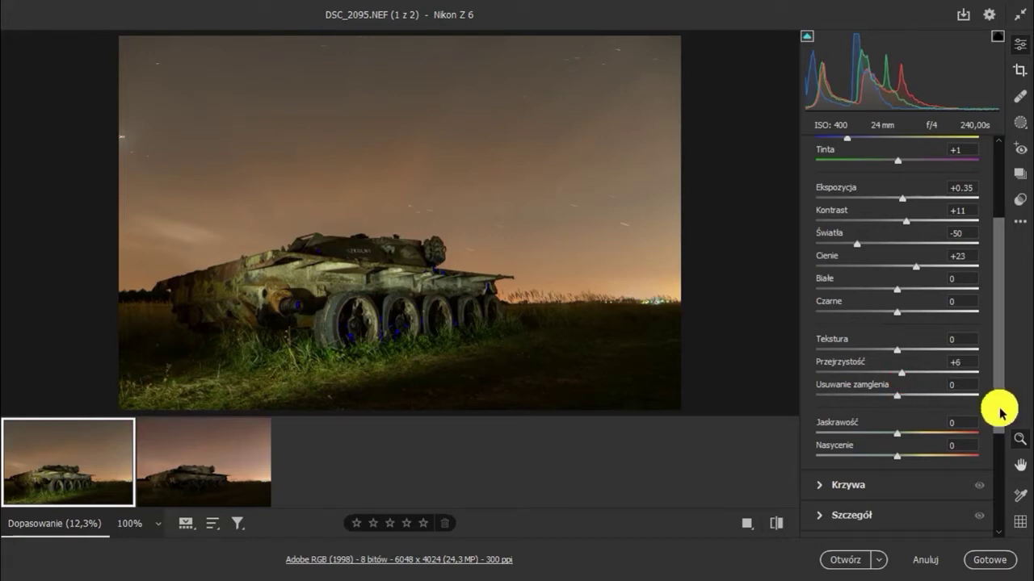
{"action": "left_click_drag", "start_coordinate": [1000, 414], "coordinate": [989, 437]}
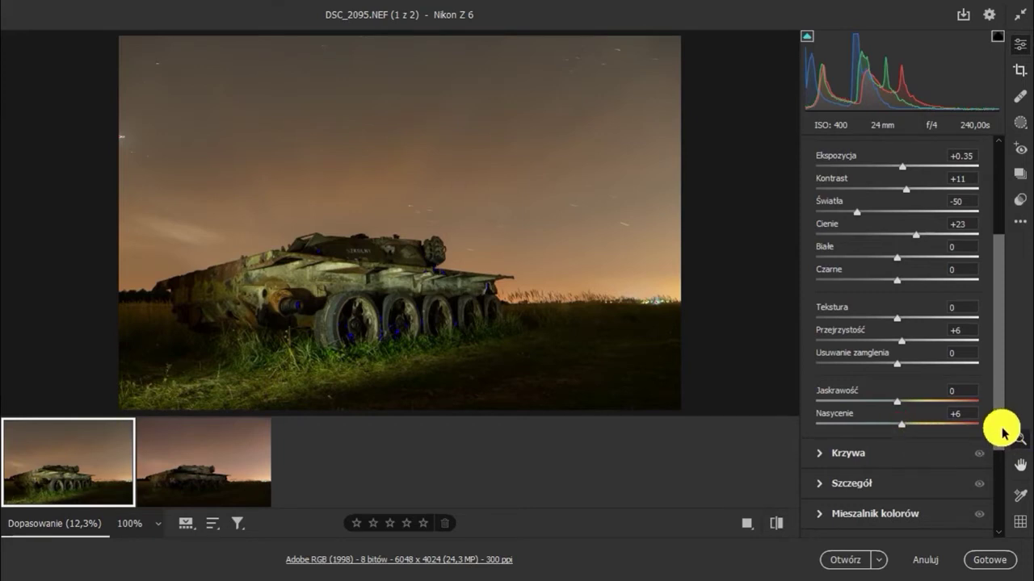
{"action": "scroll", "coordinate": [1001, 434], "scroll_direction": "down", "scroll_amount": 1}
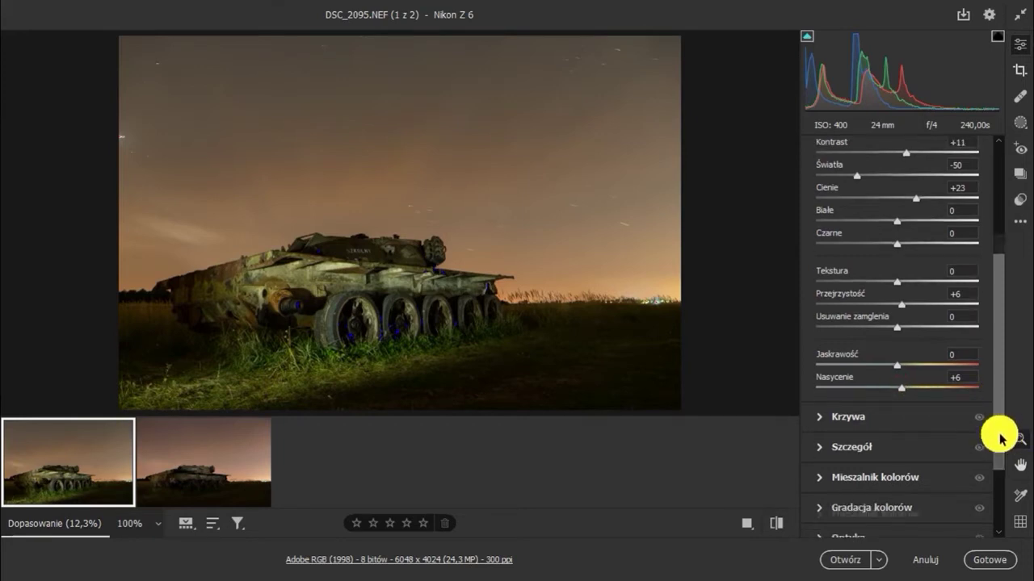
- Lift the darks (Ciemne) on the tone curve to +3, then collapse the curve section
{"action": "left_click", "coordinate": [820, 422]}
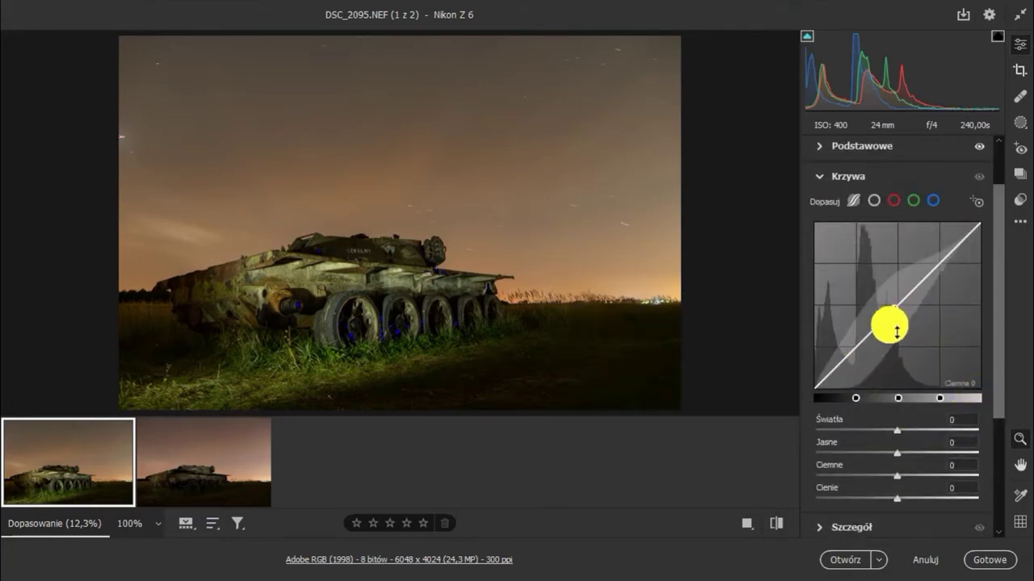
{"action": "left_click_drag", "start_coordinate": [894, 331], "coordinate": [893, 313]}
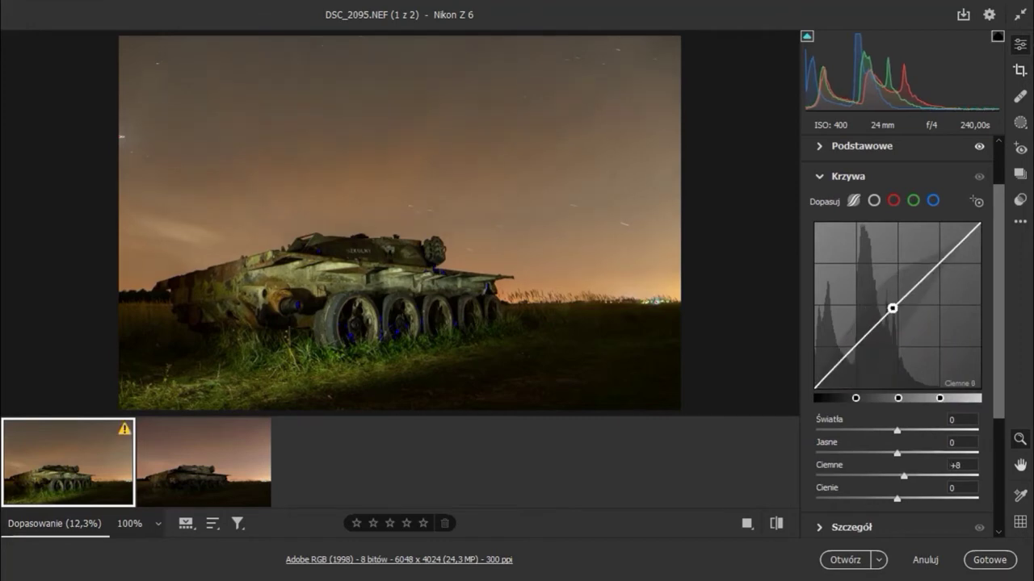
{"action": "mouse_move", "coordinate": [853, 358]}
{"action": "left_mouse_down"}
{"action": "mouse_move", "coordinate": [859, 343]}
{"action": "mouse_move", "coordinate": [858, 400]}
{"action": "left_mouse_up"}
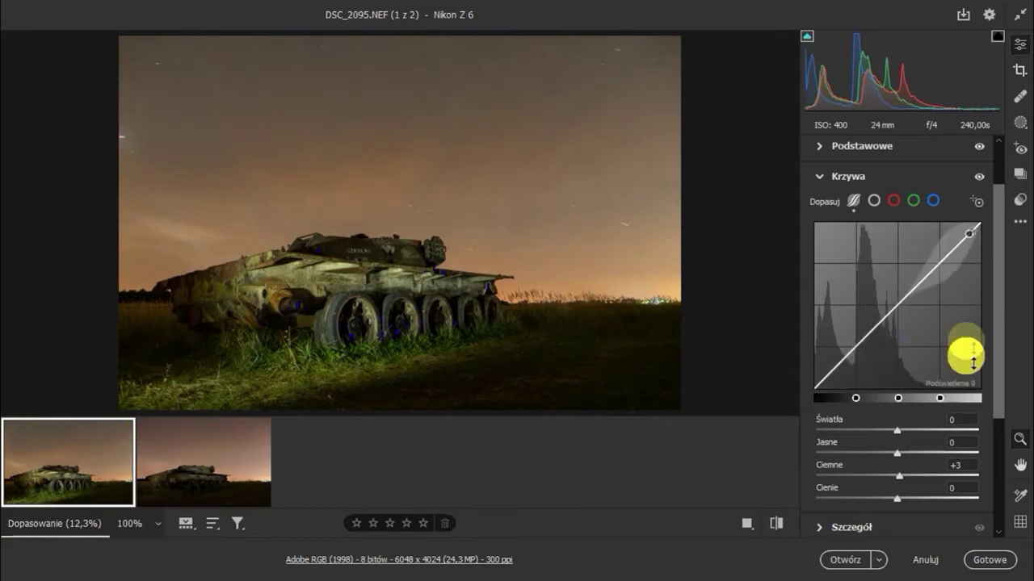
{"action": "left_click", "coordinate": [820, 178]}
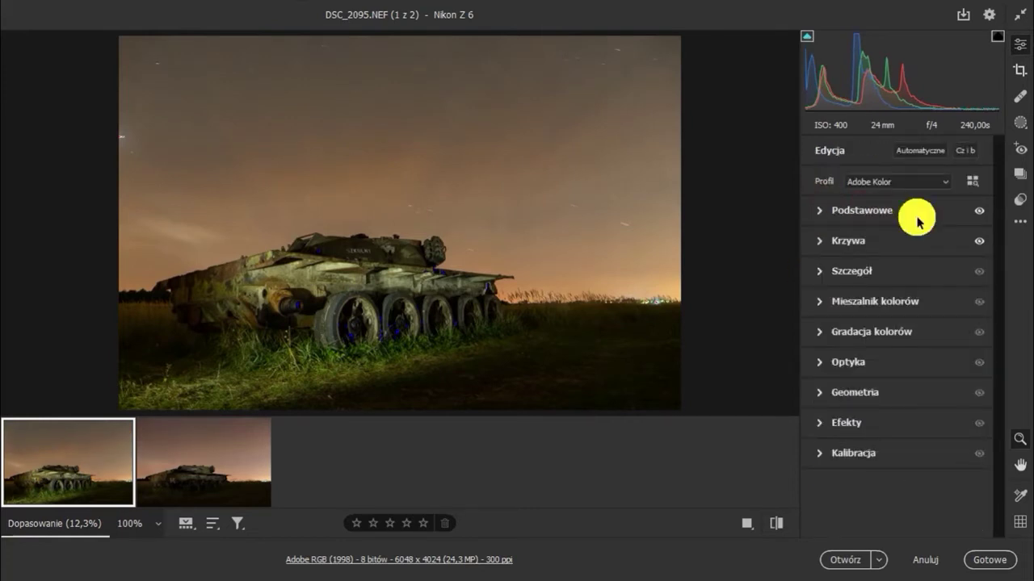
- In Detail, test sharpening, keep it at 40, set noise reduction to 12, and zoom to 100%
{"action": "left_click", "coordinate": [822, 273]}
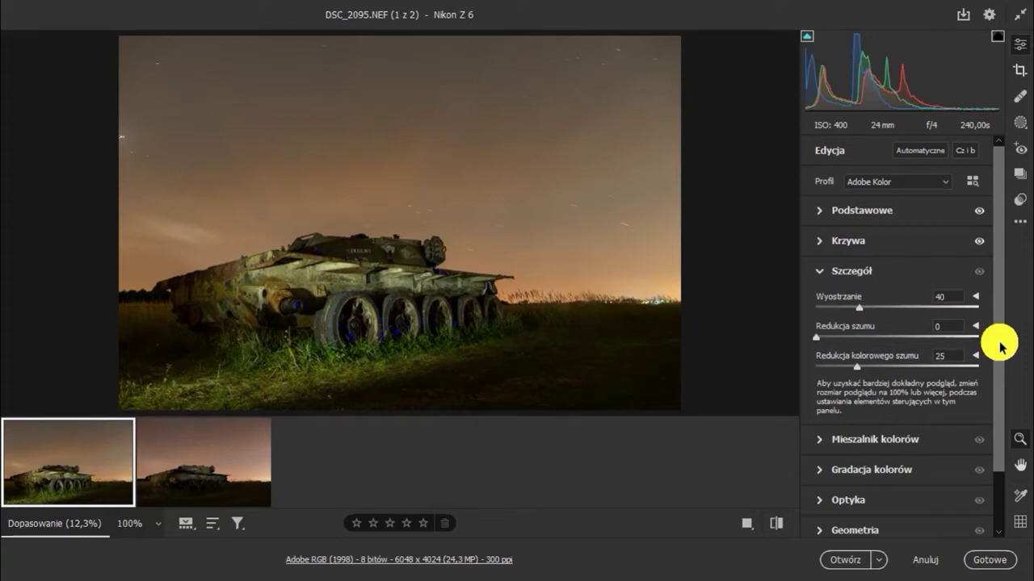
{"action": "left_click_drag", "start_coordinate": [858, 307], "coordinate": [810, 319]}
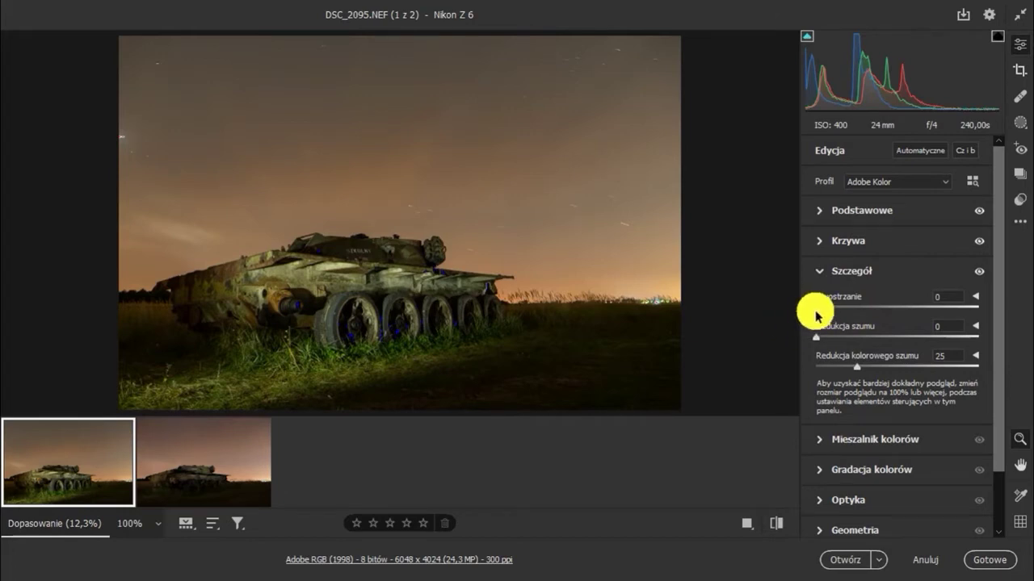
{"action": "left_click_drag", "start_coordinate": [817, 315], "coordinate": [817, 311]}
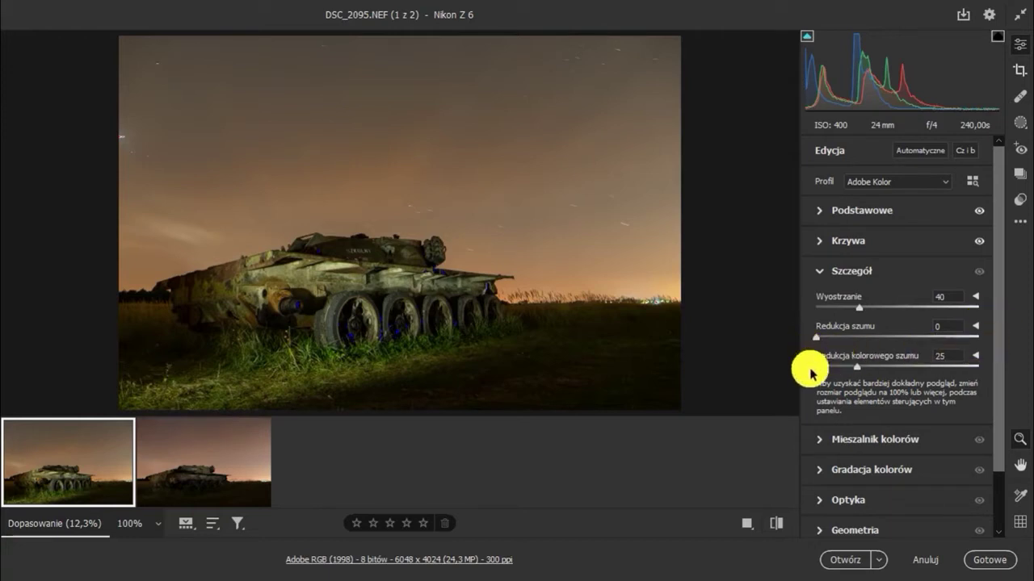
{"action": "left_click_drag", "start_coordinate": [818, 344], "coordinate": [848, 343]}
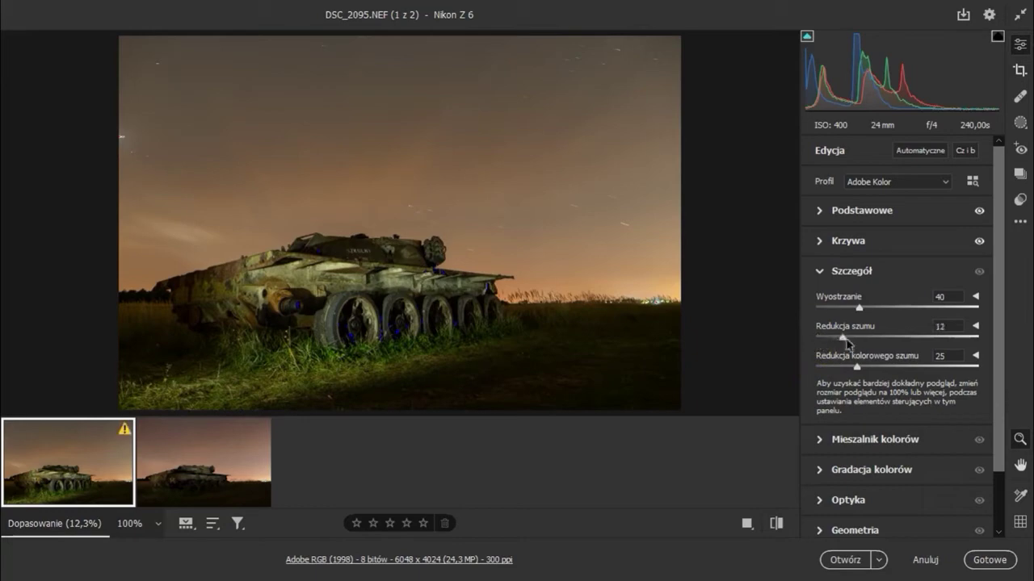
{"action": "left_click", "coordinate": [463, 286]}
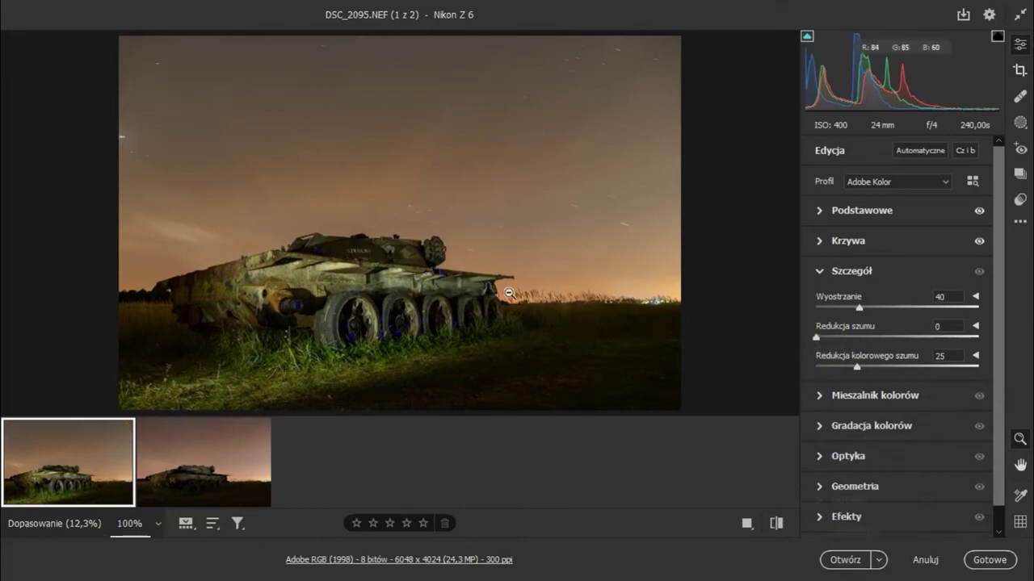
- Inspect the launcher and sky at 100%, set noise reduction to 15, and collapse the Detail panel
{"action": "scroll", "coordinate": [563, 192], "scroll_direction": "up", "scroll_amount": 3}
{"action": "scroll", "coordinate": [560, 197], "scroll_direction": "up", "scroll_amount": 2}
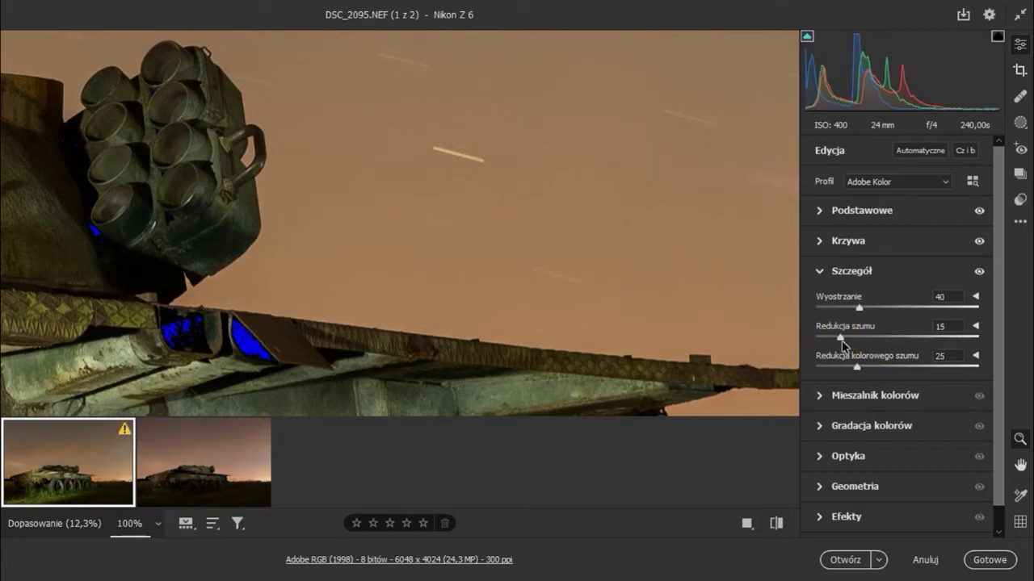
{"action": "left_click", "coordinate": [457, 288]}
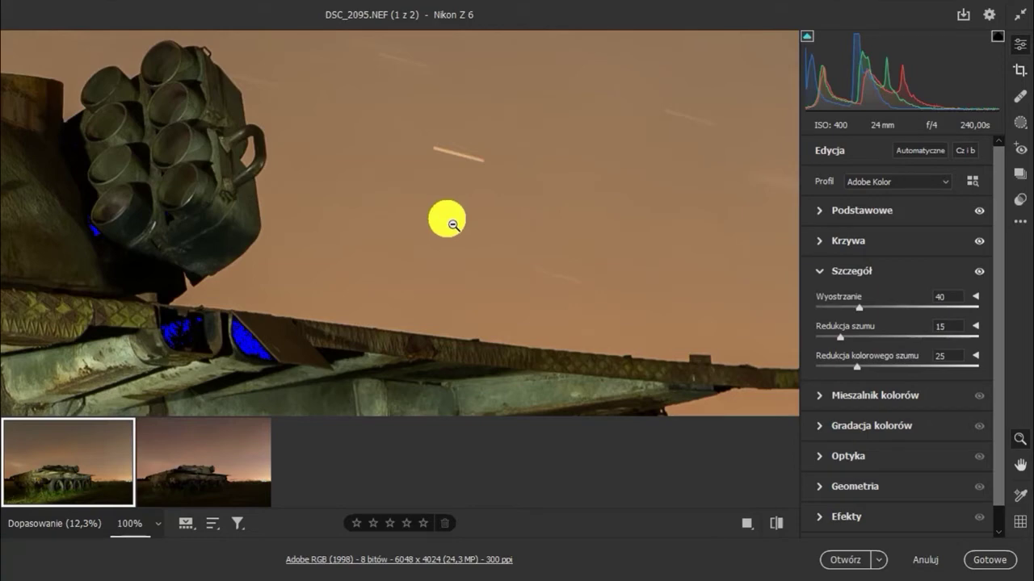
{"action": "scroll", "coordinate": [484, 224], "scroll_direction": "down", "scroll_amount": 2}
{"action": "scroll", "coordinate": [461, 252], "scroll_direction": "down", "scroll_amount": 2}
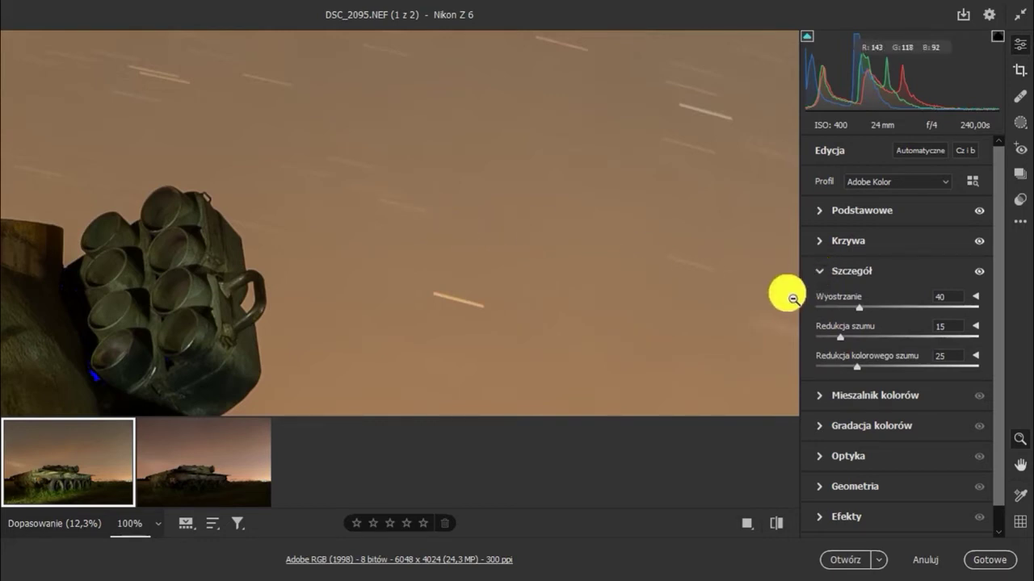
{"action": "left_click", "coordinate": [820, 275]}
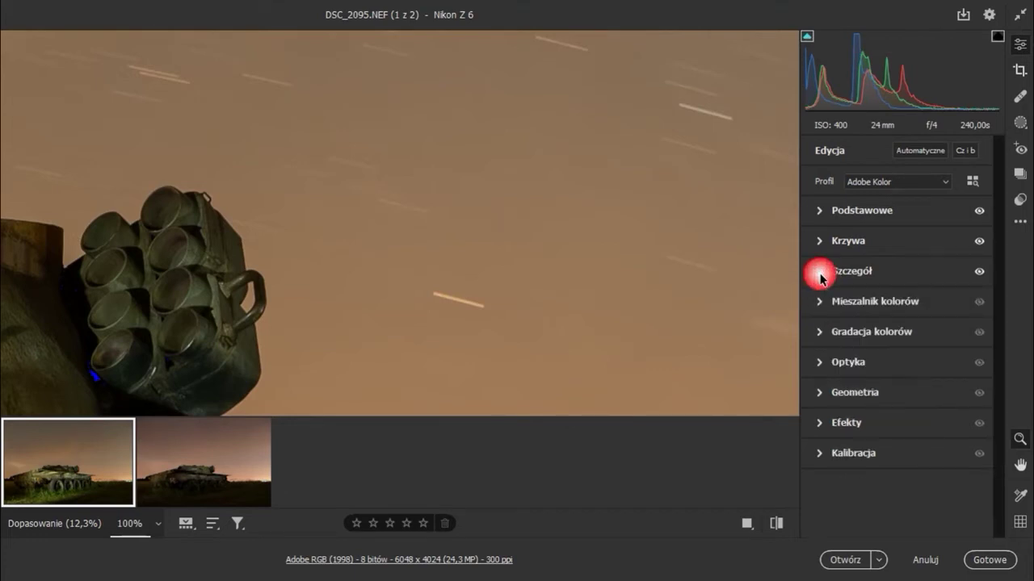
{"action": "left_click", "coordinate": [821, 361]}
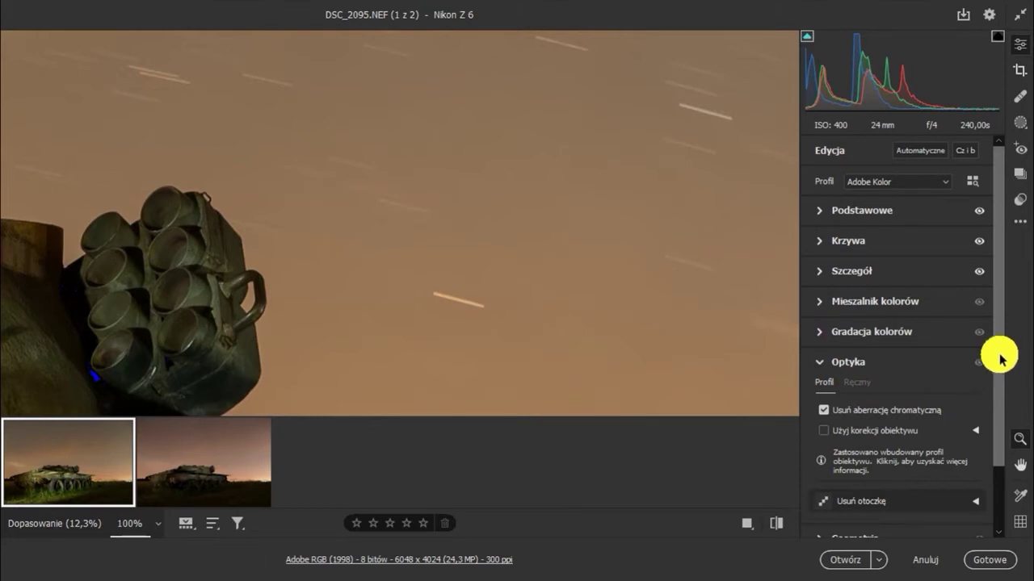
- Enable lens profile corrections with chromatic aberration removal, then collapse the Optics section
{"action": "left_click_drag", "start_coordinate": [999, 366], "coordinate": [1001, 411]}
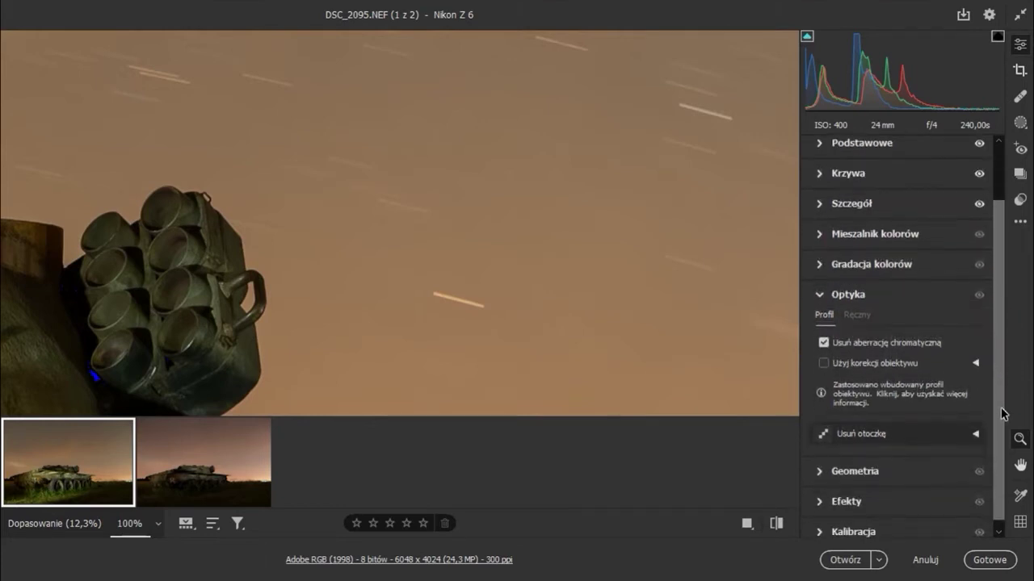
{"action": "right_click", "coordinate": [416, 231]}
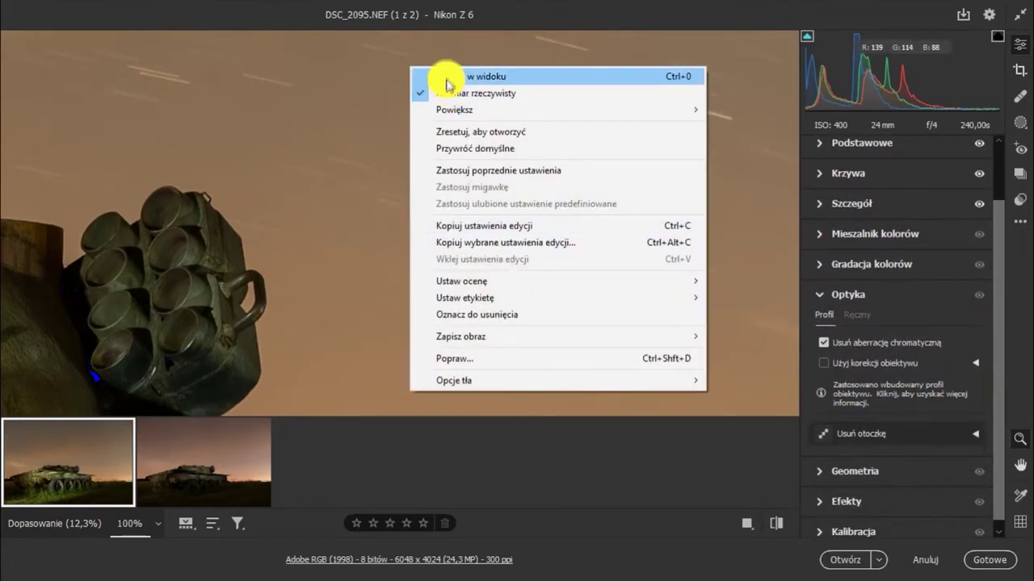
{"action": "left_click", "coordinate": [455, 78]}
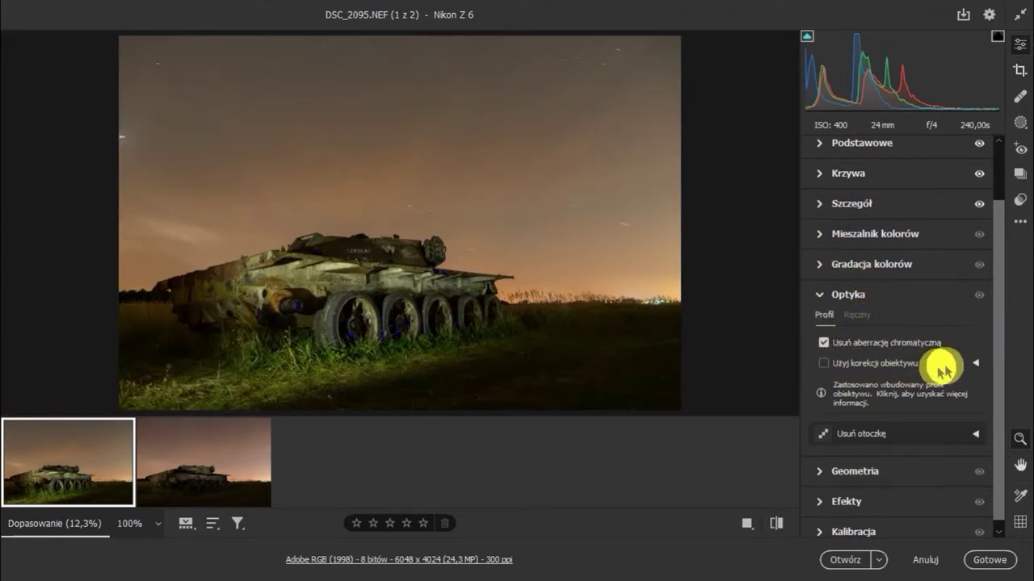
{"action": "left_click", "coordinate": [824, 351]}
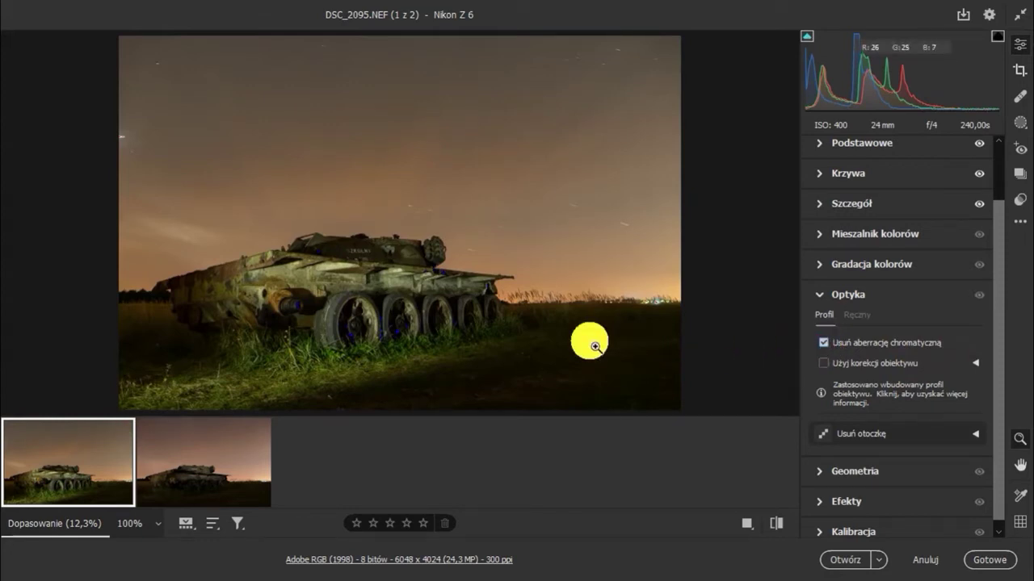
{"action": "left_click", "coordinate": [824, 363]}
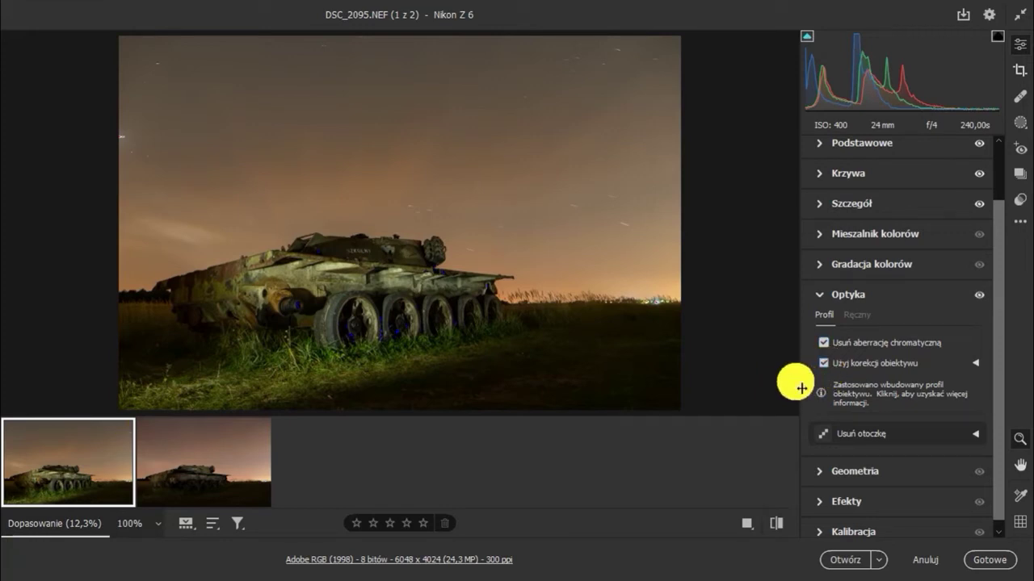
{"action": "left_click", "coordinate": [824, 364]}
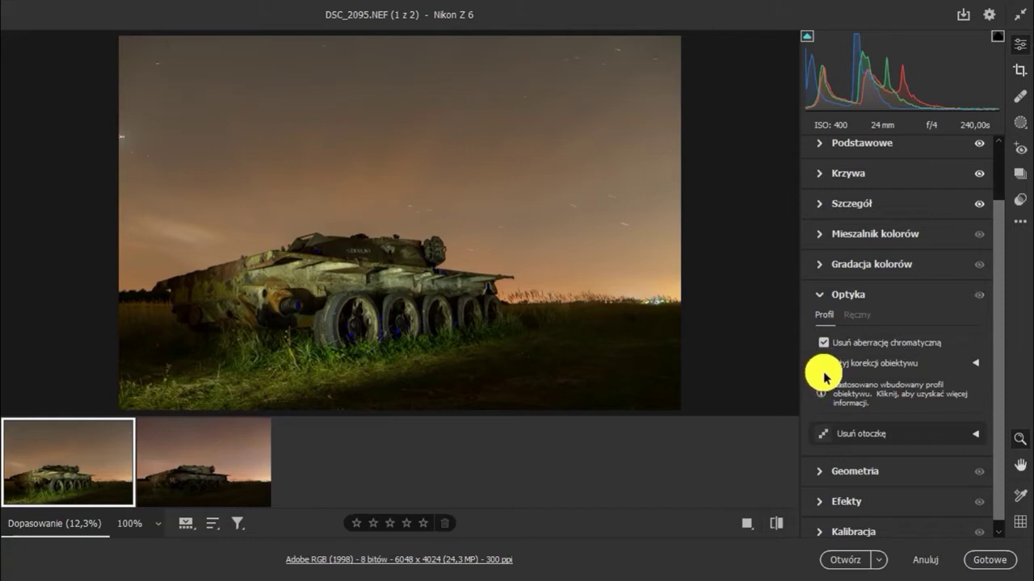
{"action": "left_click", "coordinate": [824, 363]}
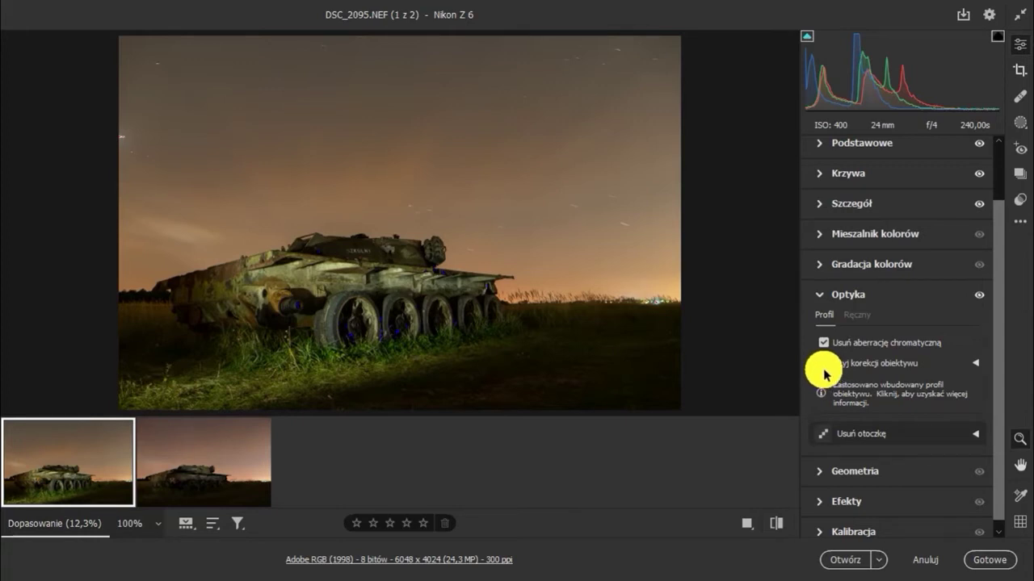
{"action": "left_click", "coordinate": [822, 299]}
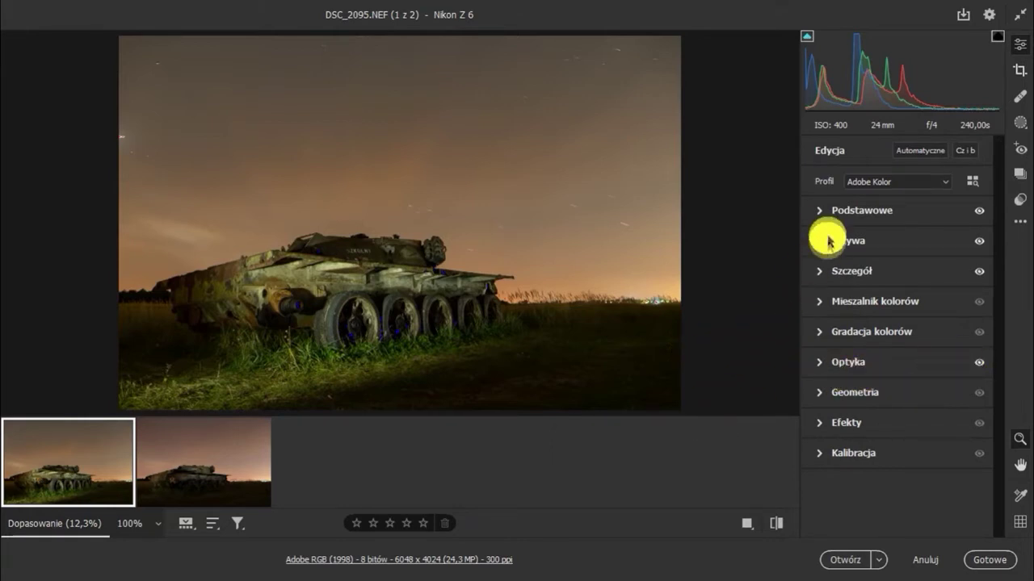
- In the Basic panel, set white balance Temperature to 3950, keeping tint at +1
{"action": "left_click", "coordinate": [822, 211]}
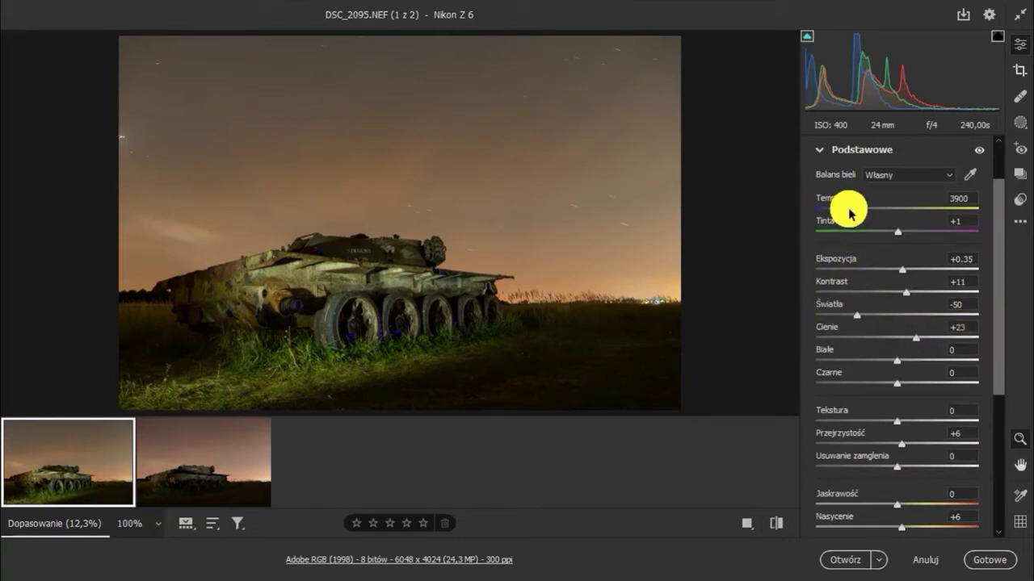
{"action": "left_click_drag", "start_coordinate": [852, 216], "coordinate": [845, 216]}
{"action": "left_click_drag", "start_coordinate": [842, 217], "coordinate": [846, 211]}
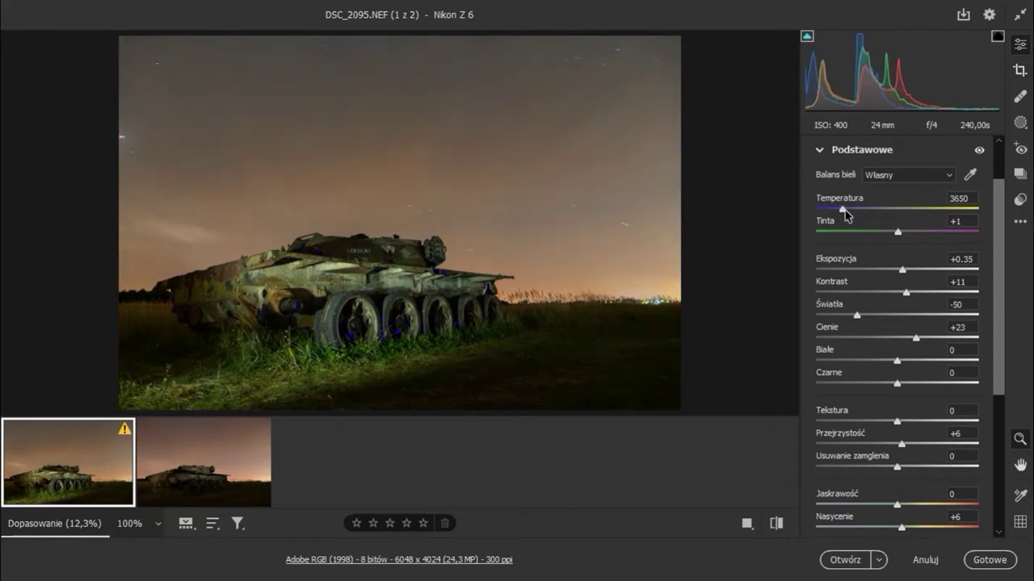
{"action": "left_click_drag", "start_coordinate": [845, 214], "coordinate": [851, 217]}
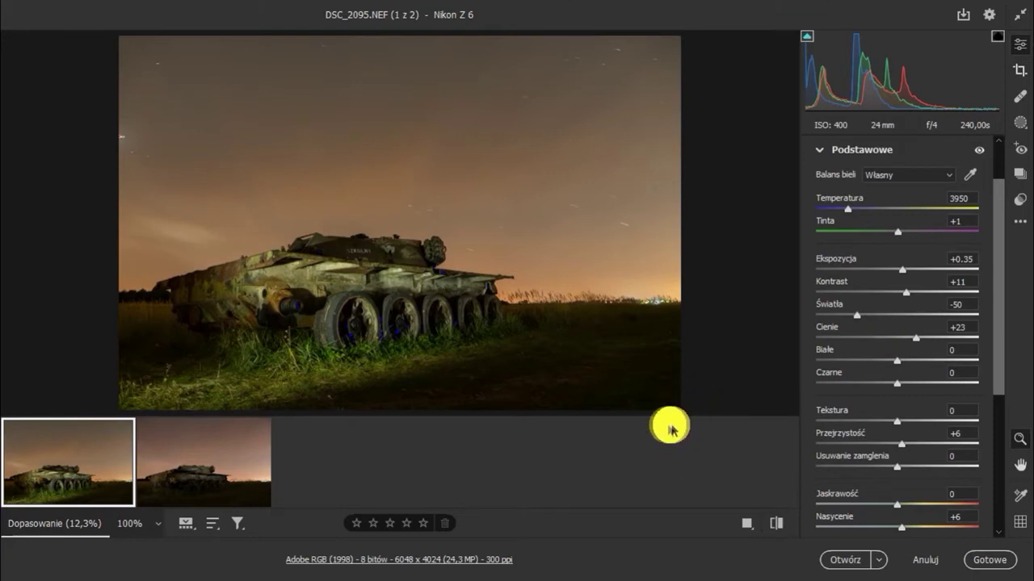
{"action": "mouse_move", "coordinate": [68, 461]}
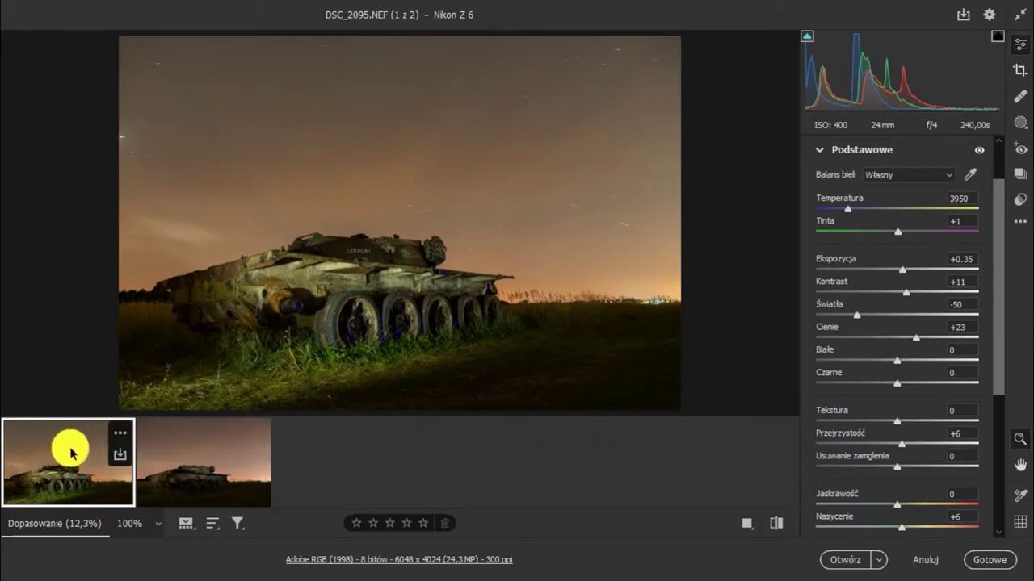
- Select both photos in the filmstrip and sync the tank photo's settings onto DSC_2096.NEF
{"action": "left_click", "coordinate": [53, 447]}
{"action": "left_click", "coordinate": [54, 447]}
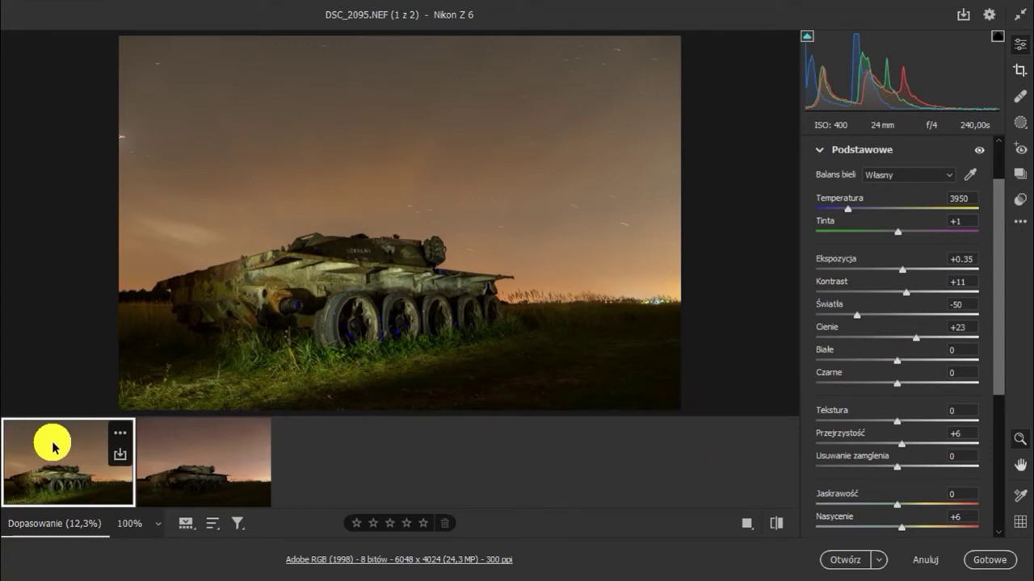
{"action": "right_click", "coordinate": [53, 447]}
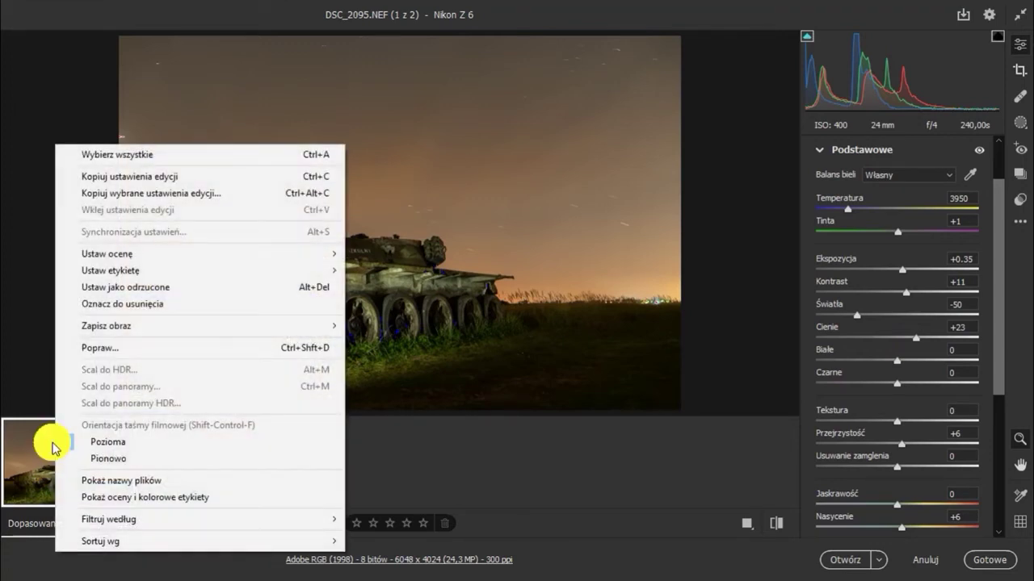
{"action": "left_click", "coordinate": [82, 155]}
{"action": "mouse_move", "coordinate": [203, 462]}
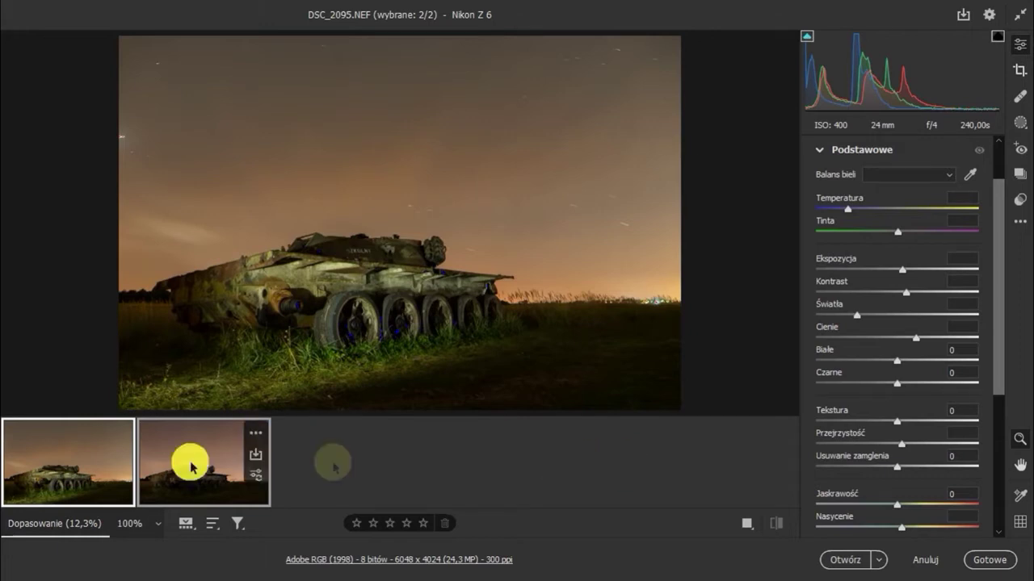
{"action": "mouse_move", "coordinate": [68, 462]}
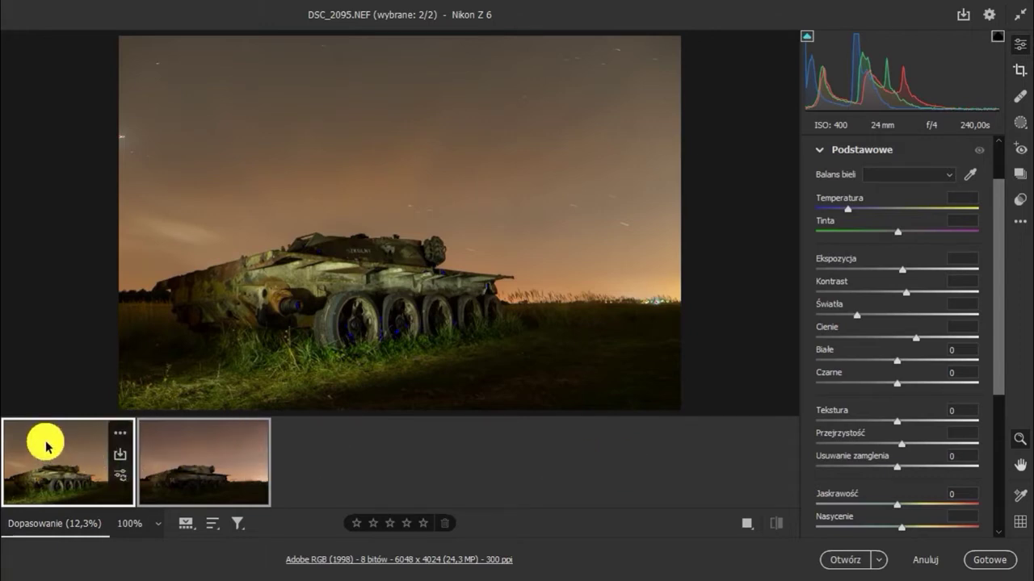
{"action": "right_click", "coordinate": [46, 445]}
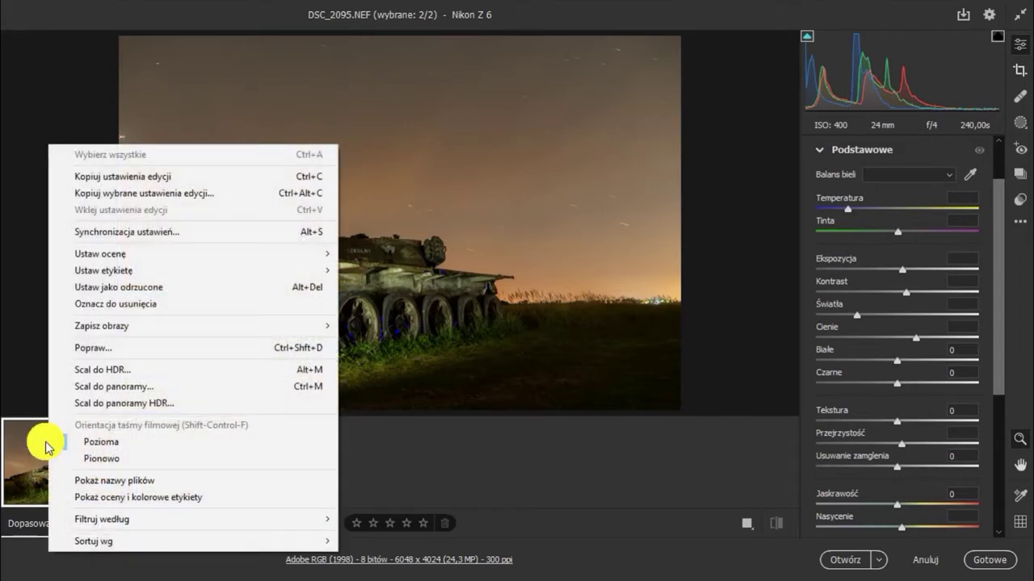
{"action": "left_click", "coordinate": [95, 233]}
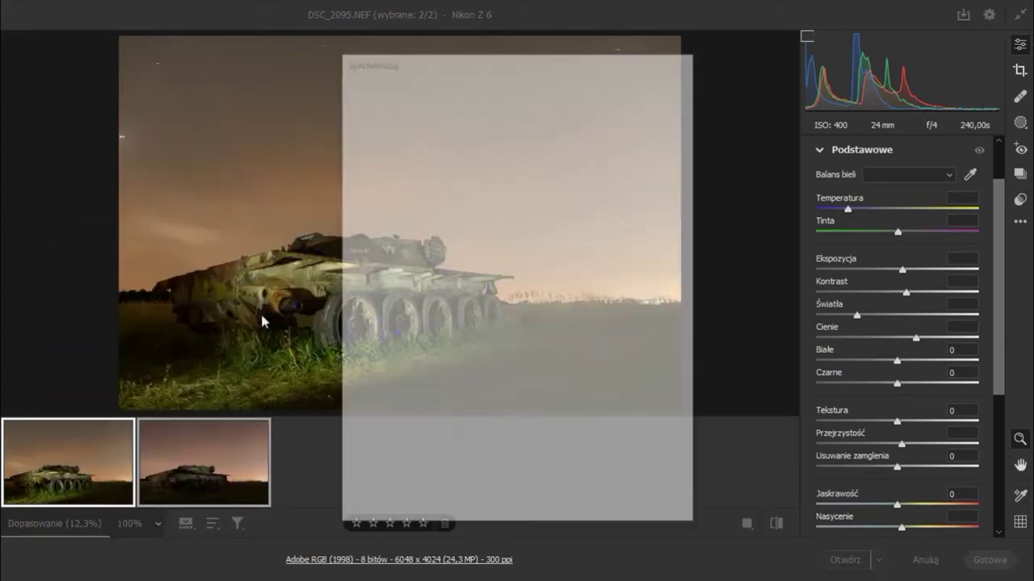
{"action": "left_click", "coordinate": [621, 93]}
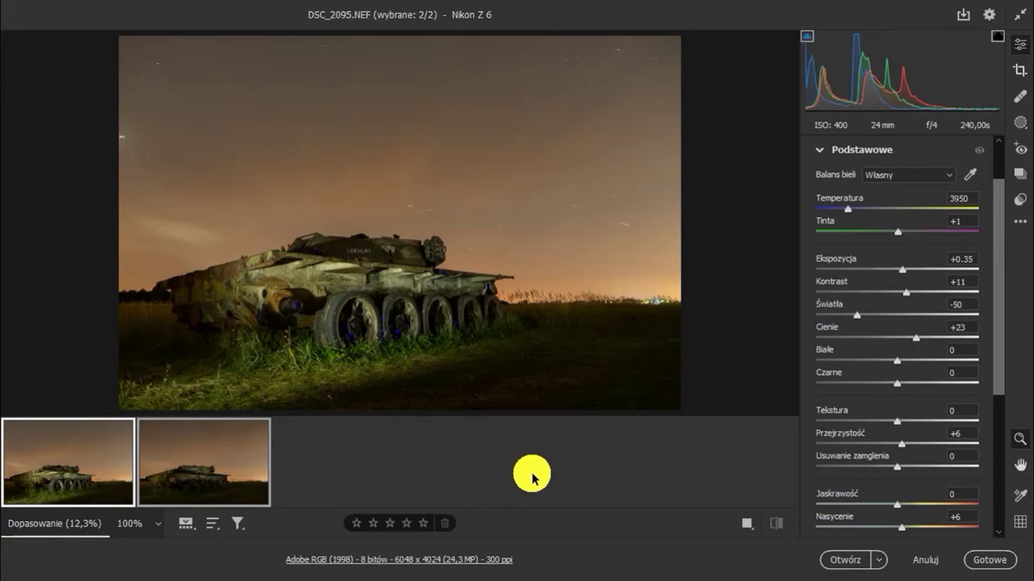
{"action": "mouse_move", "coordinate": [68, 461]}
{"action": "left_click", "coordinate": [54, 444]}
{"action": "right_click", "coordinate": [67, 448]}
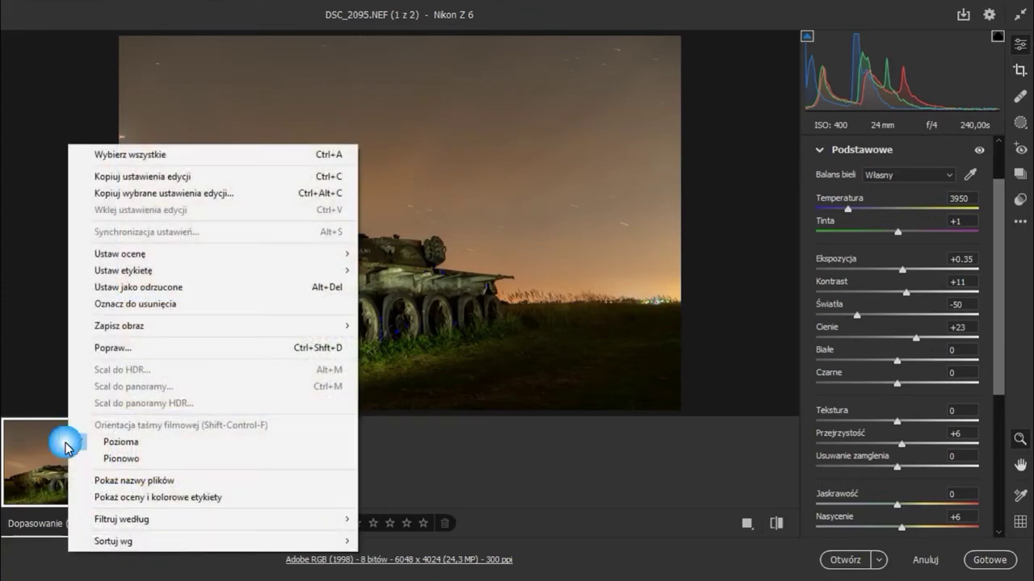
- Select both photos and open the Save Options for them
{"action": "left_click", "coordinate": [108, 155]}
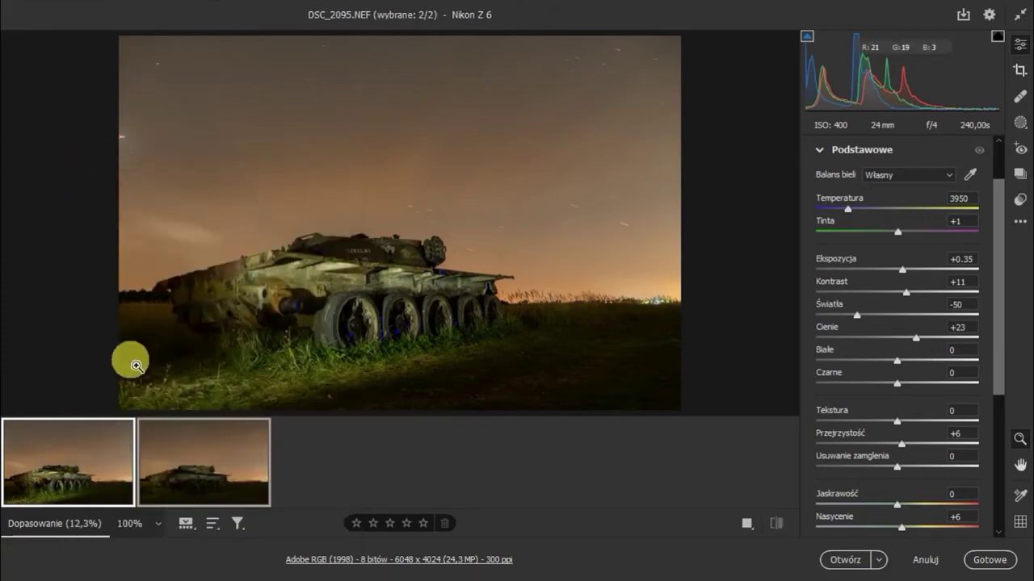
{"action": "right_click", "coordinate": [53, 447]}
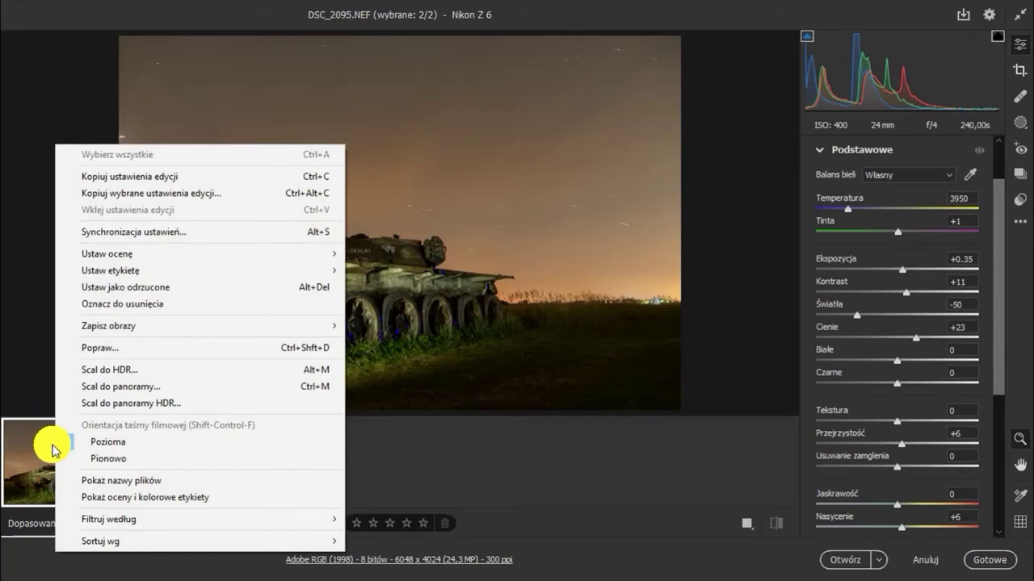
{"action": "mouse_move", "coordinate": [194, 326]}
{"action": "left_click", "coordinate": [370, 326]}
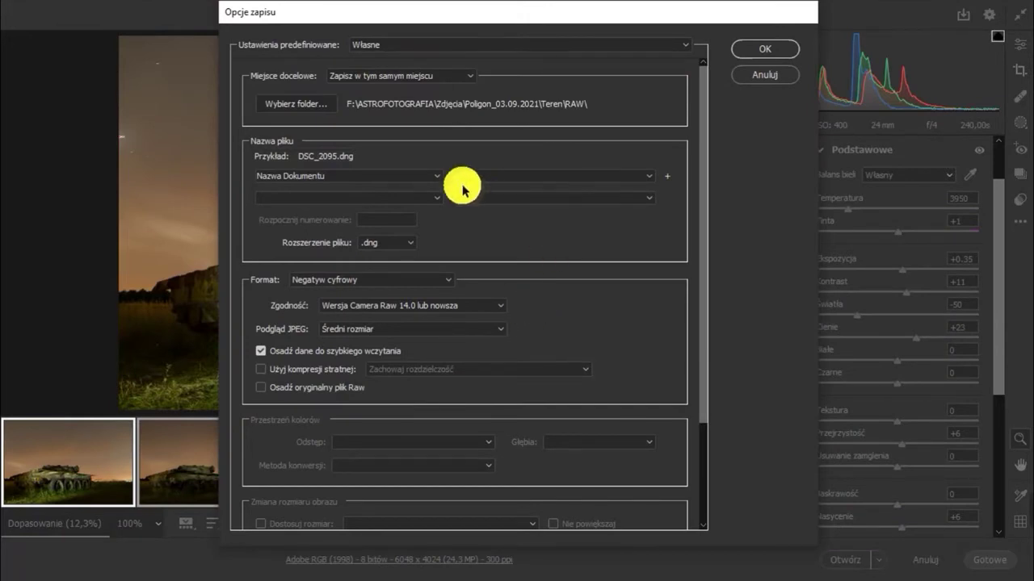
- Browse to TOSHIBA EXT (F:) > ASTROFOTOGRAFIA > Zdjęcia > Poligon_03.09.2021 > Teren
{"action": "left_click", "coordinate": [311, 112]}
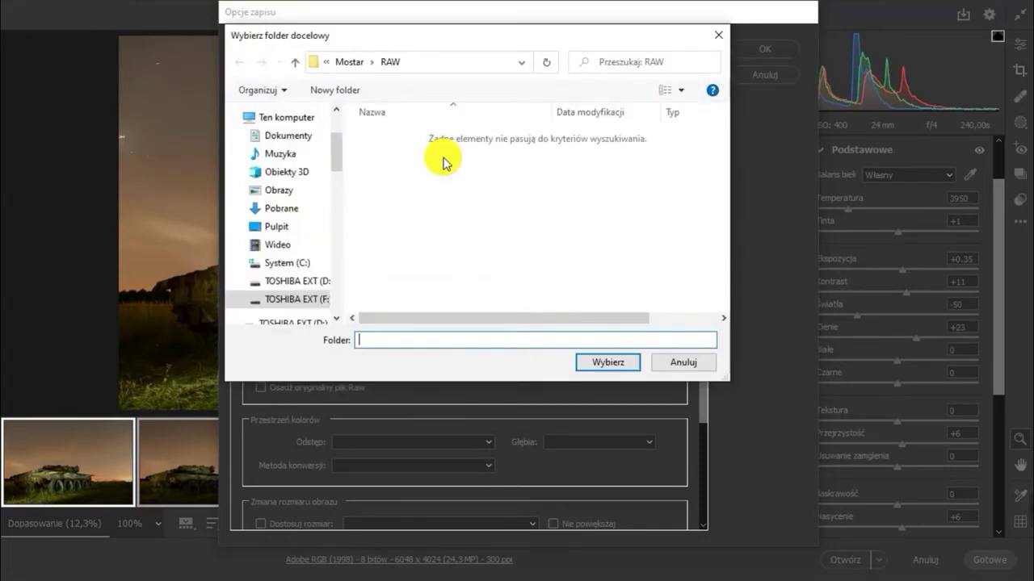
{"action": "left_click", "coordinate": [327, 65]}
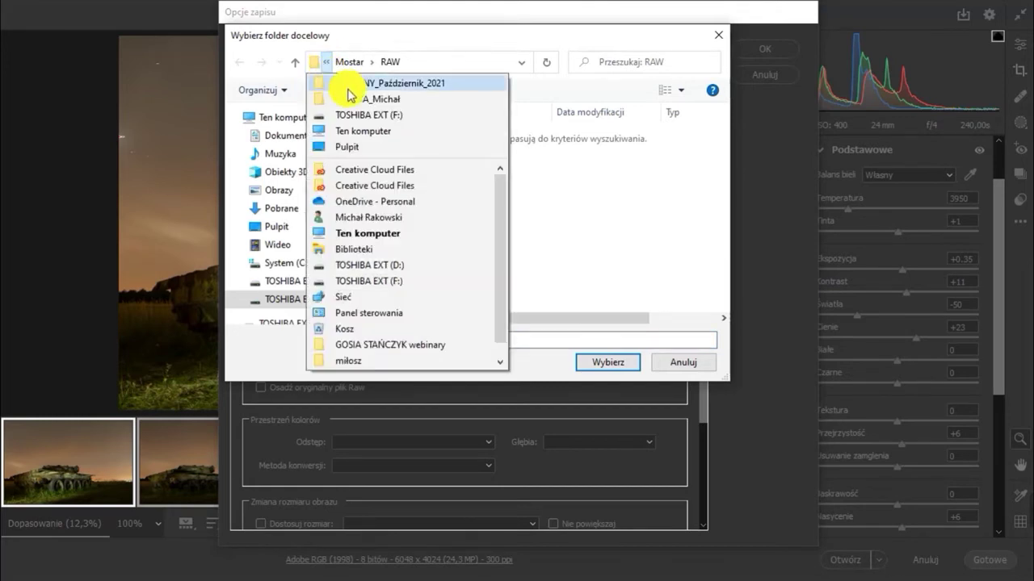
{"action": "left_click", "coordinate": [355, 115]}
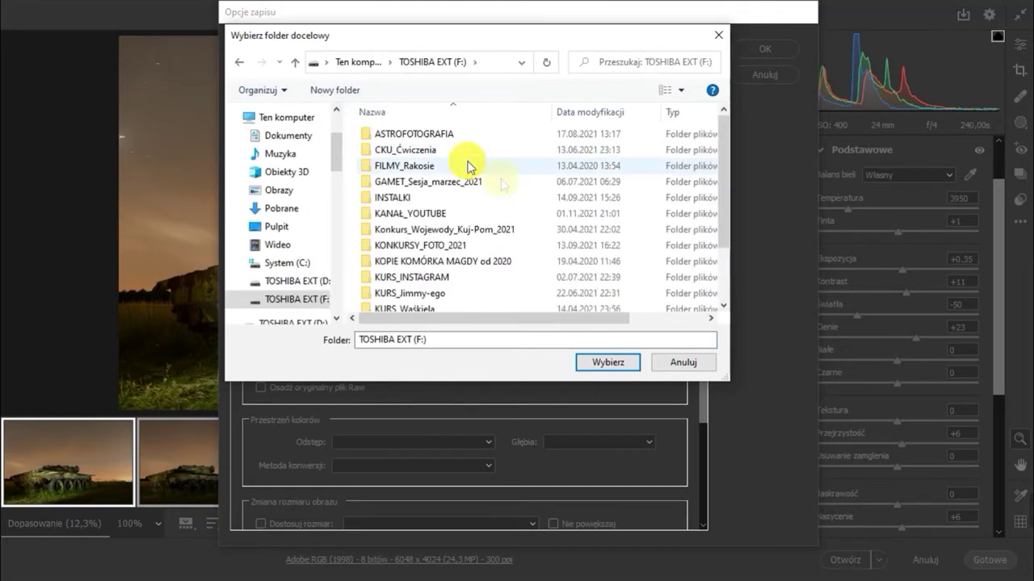
{"action": "double_click", "coordinate": [455, 134]}
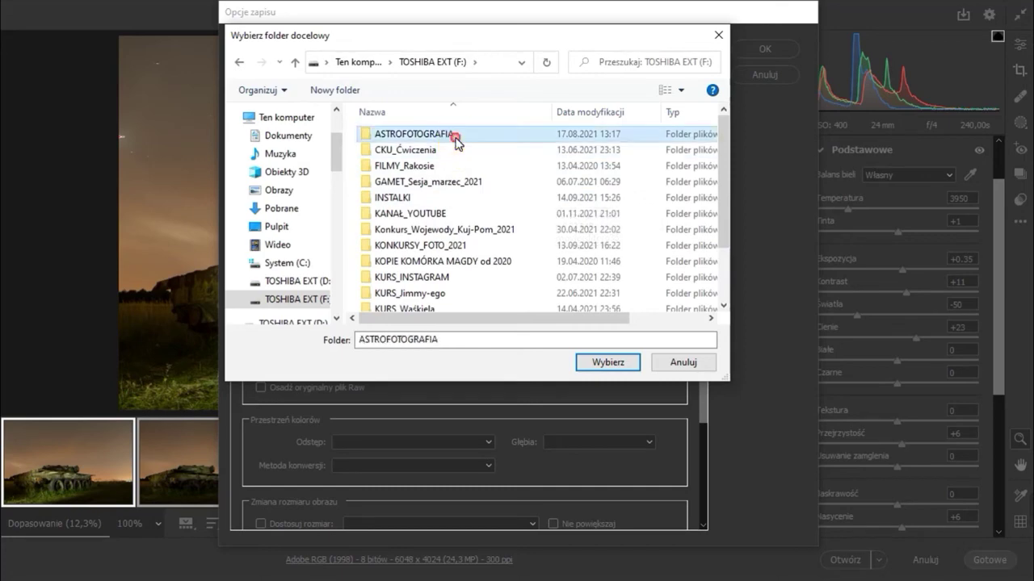
{"action": "double_click", "coordinate": [419, 192]}
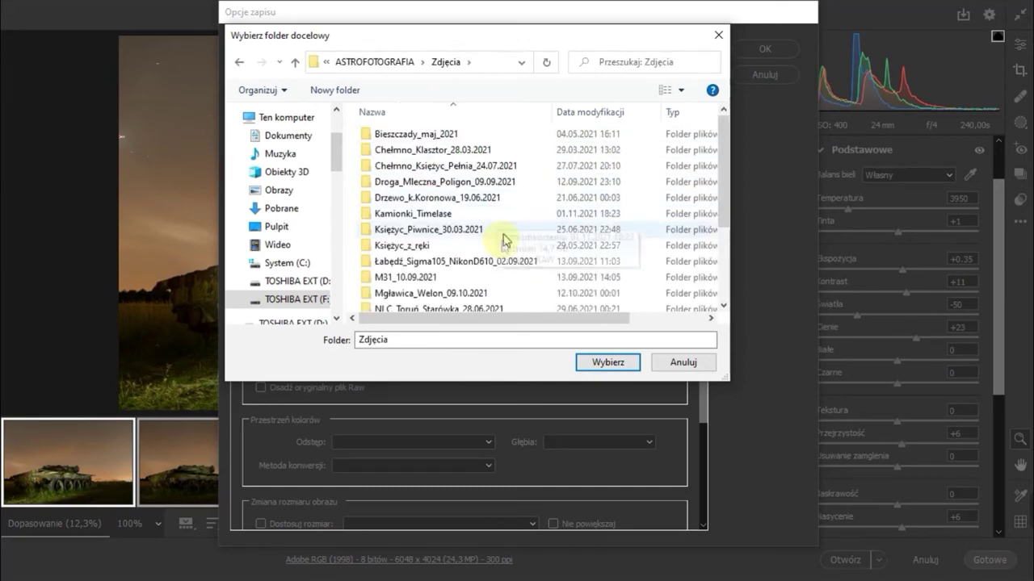
{"action": "scroll", "coordinate": [488, 252], "scroll_direction": "down", "scroll_amount": 1}
{"action": "scroll", "coordinate": [488, 252], "scroll_direction": "down", "scroll_amount": 1}
{"action": "scroll", "coordinate": [485, 255], "scroll_direction": "down", "scroll_amount": 1}
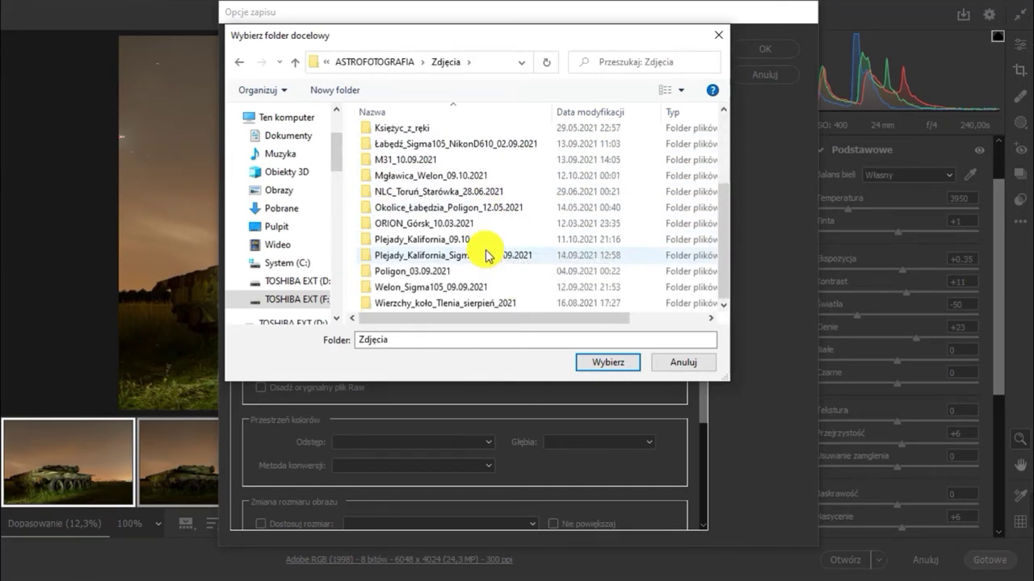
{"action": "double_click", "coordinate": [445, 275]}
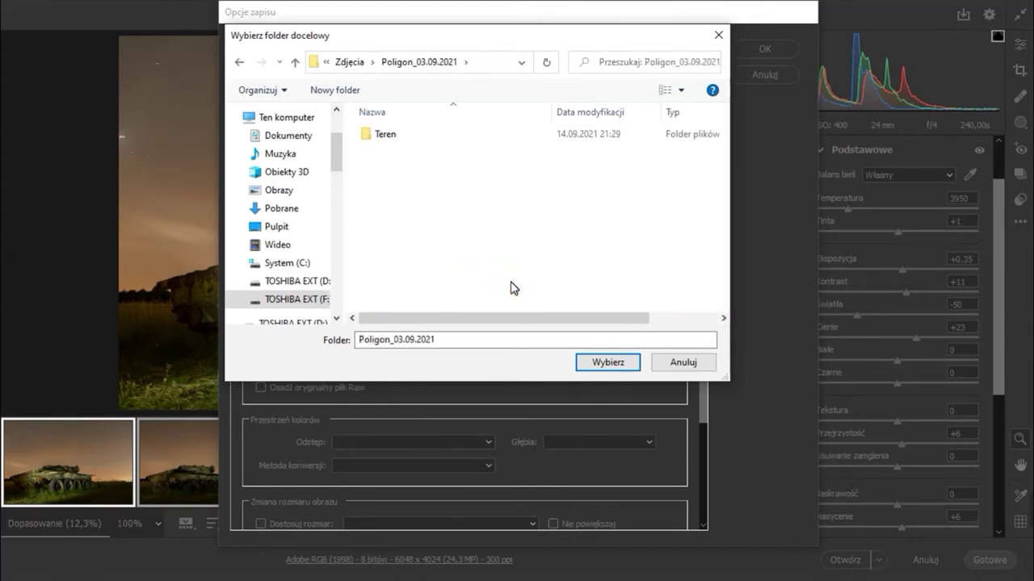
{"action": "double_click", "coordinate": [388, 136]}
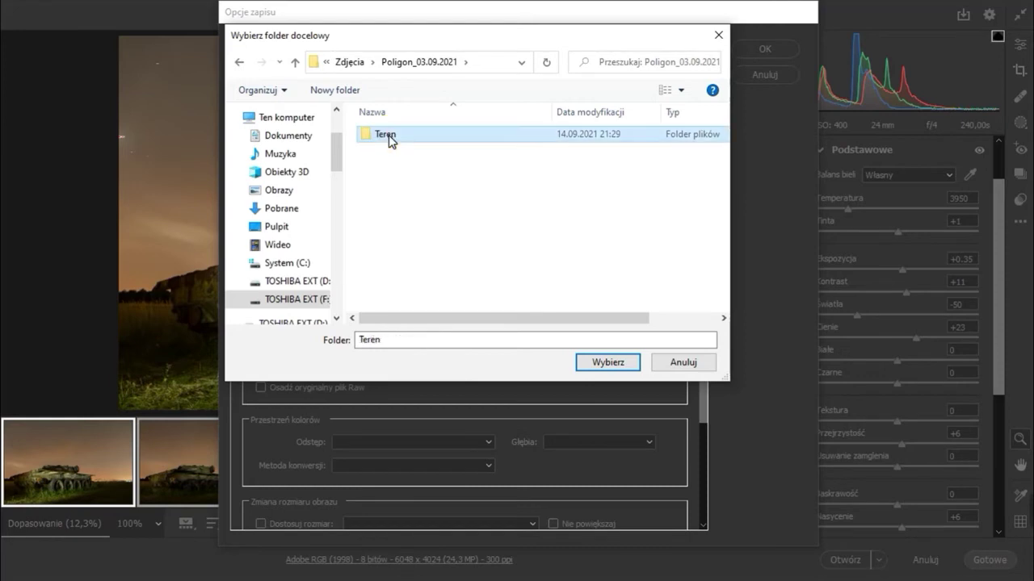
- Create a new folder named TIFF inside Teren and choose it as the destination
{"action": "right_click", "coordinate": [466, 203]}
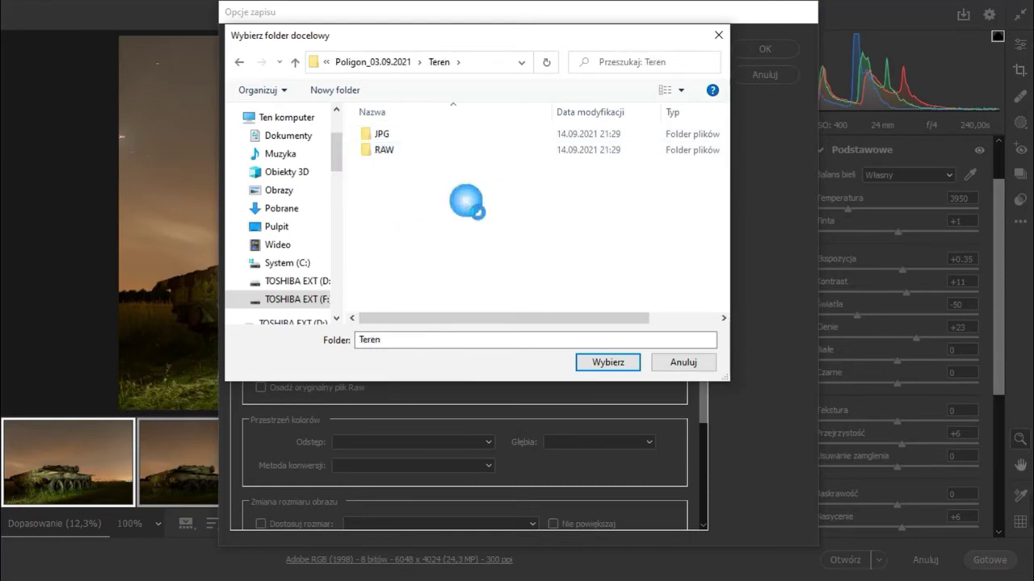
{"action": "mouse_move", "coordinate": [533, 362]}
{"action": "left_click", "coordinate": [650, 365]}
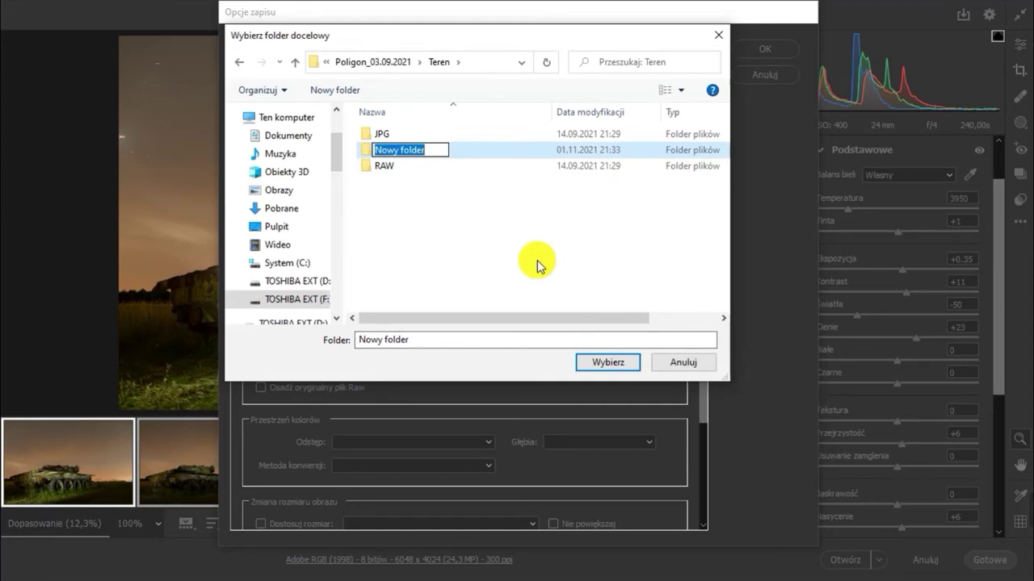
{"action": "type", "text": "TIFF"}
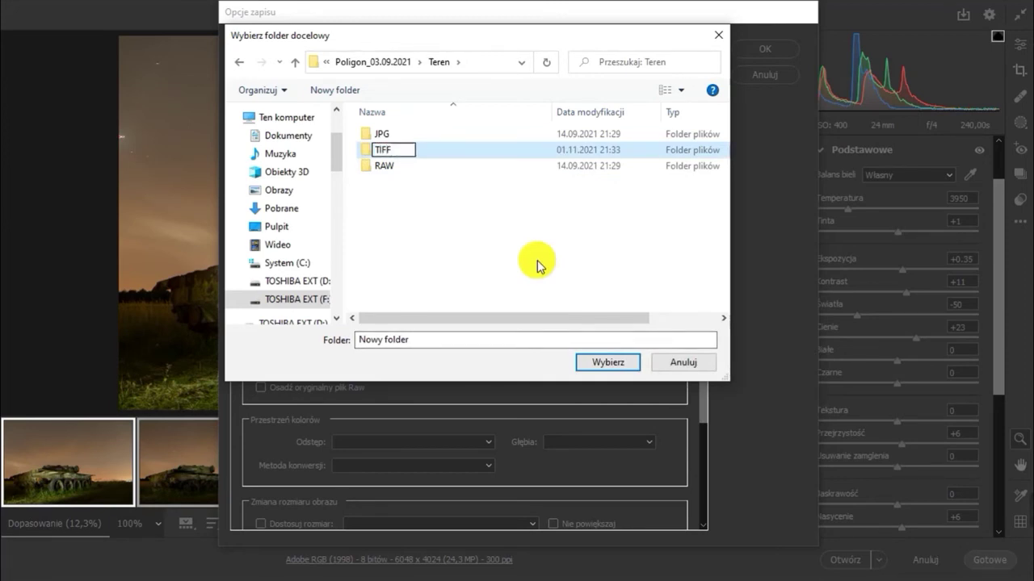
{"action": "key", "text": "Return"}
{"action": "key", "text": "Return"}
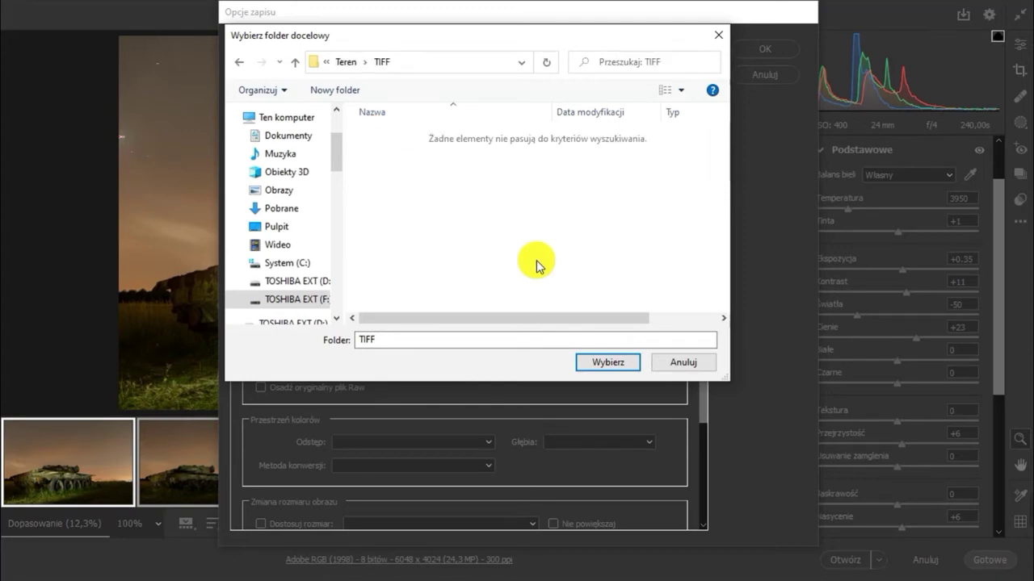
{"action": "left_click", "coordinate": [593, 364]}
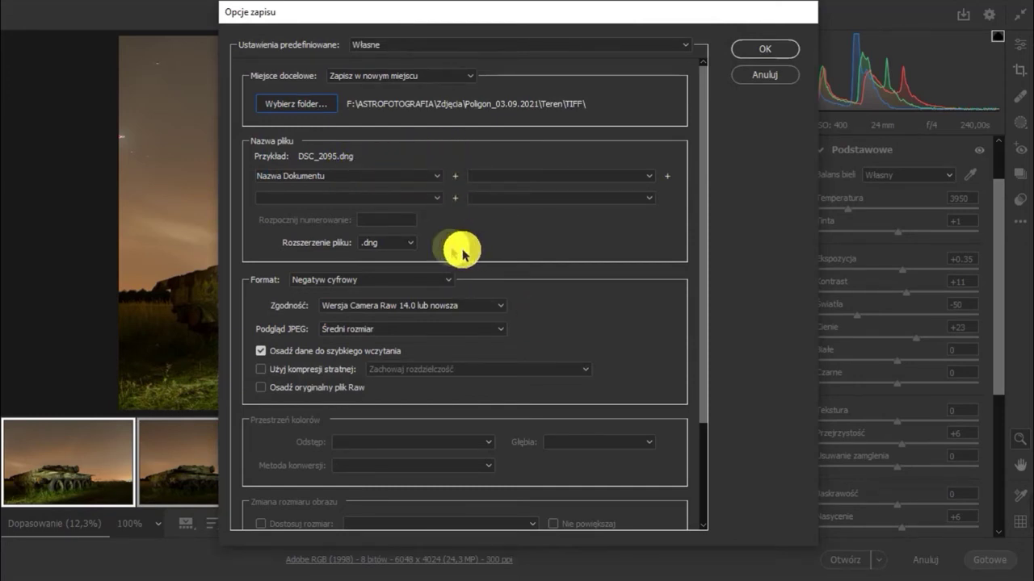
- Set the file extension to .TIF and the bit depth to 16 bits/channel
{"action": "left_click", "coordinate": [411, 242]}
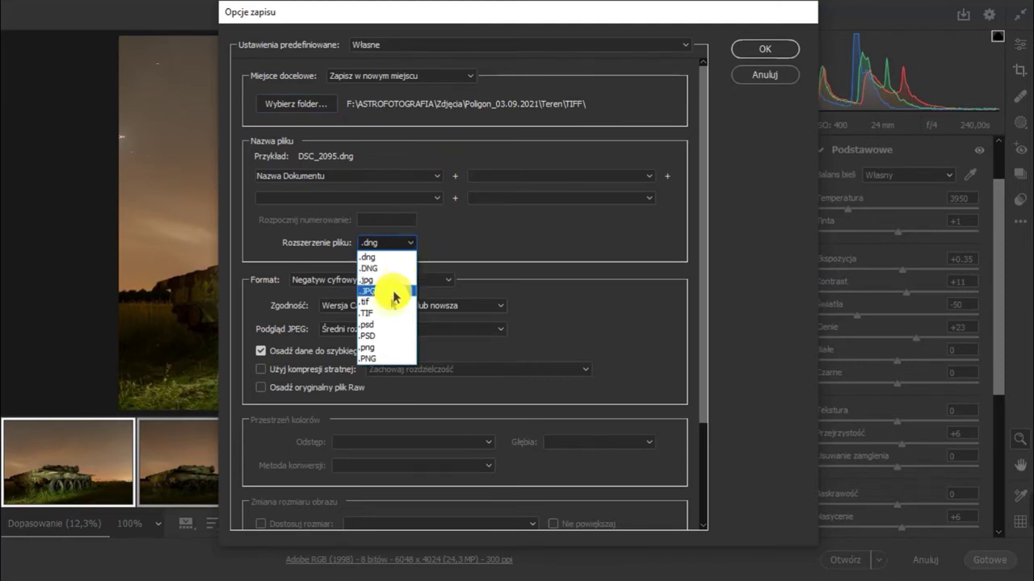
{"action": "left_click", "coordinate": [388, 313]}
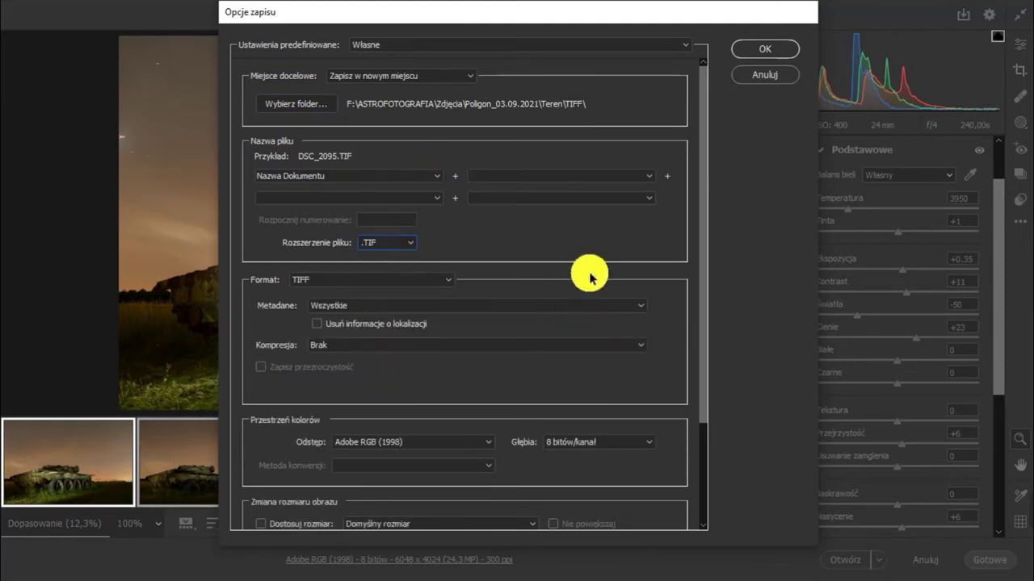
{"action": "scroll", "coordinate": [587, 280], "scroll_direction": "down", "scroll_amount": 3}
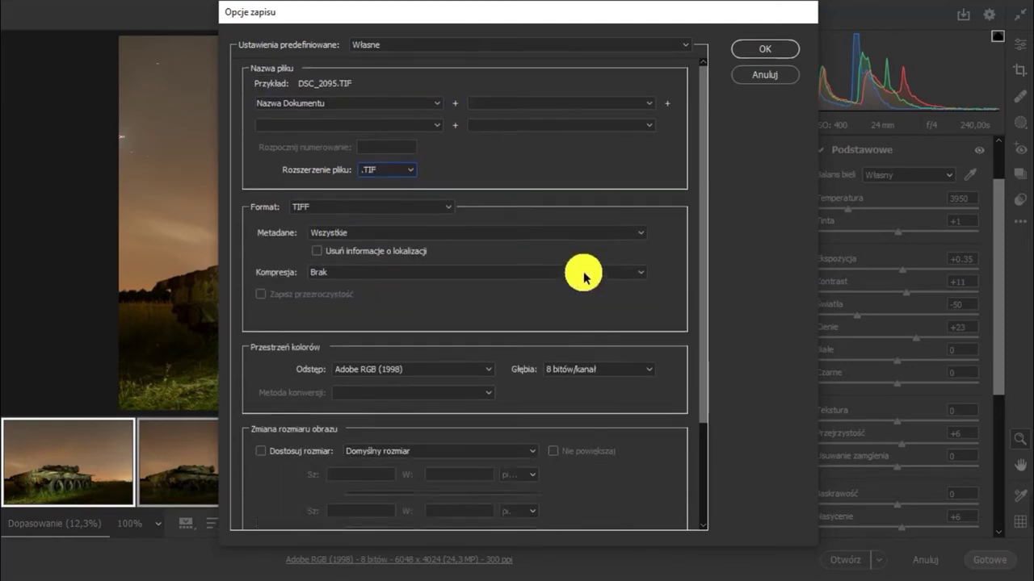
{"action": "left_click", "coordinate": [651, 376]}
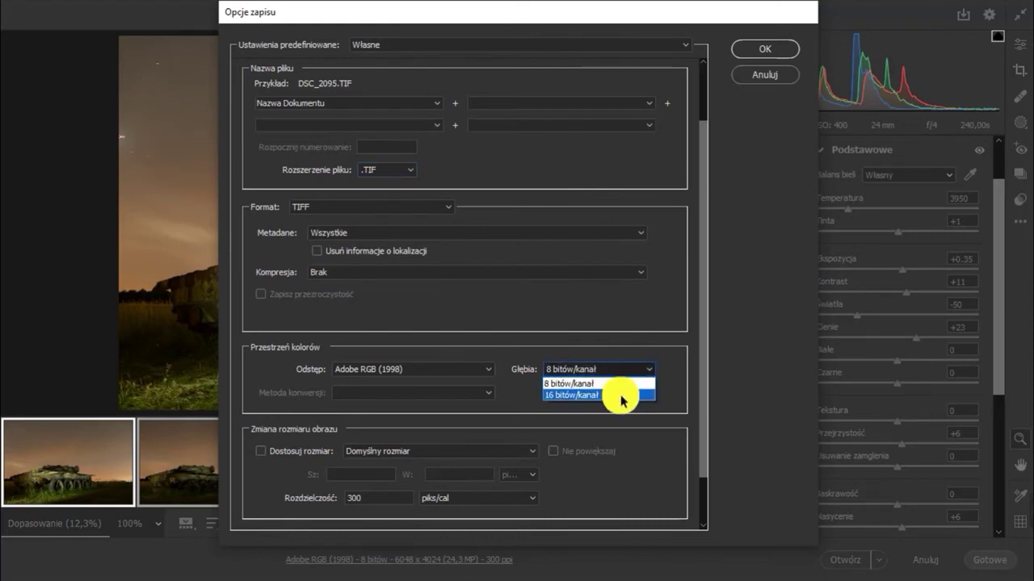
{"action": "left_click", "coordinate": [619, 396]}
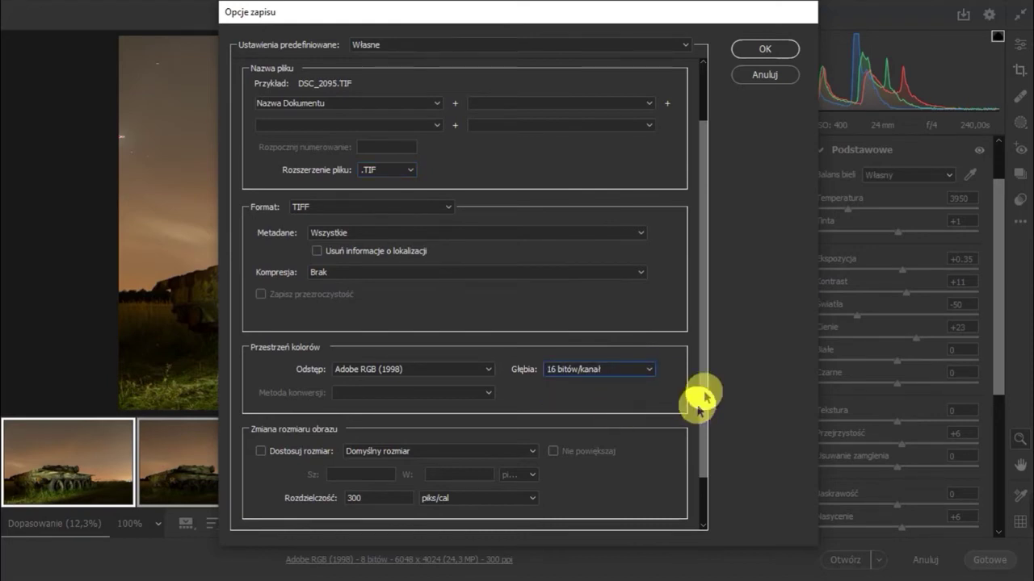
{"action": "left_click_drag", "start_coordinate": [701, 376], "coordinate": [714, 422]}
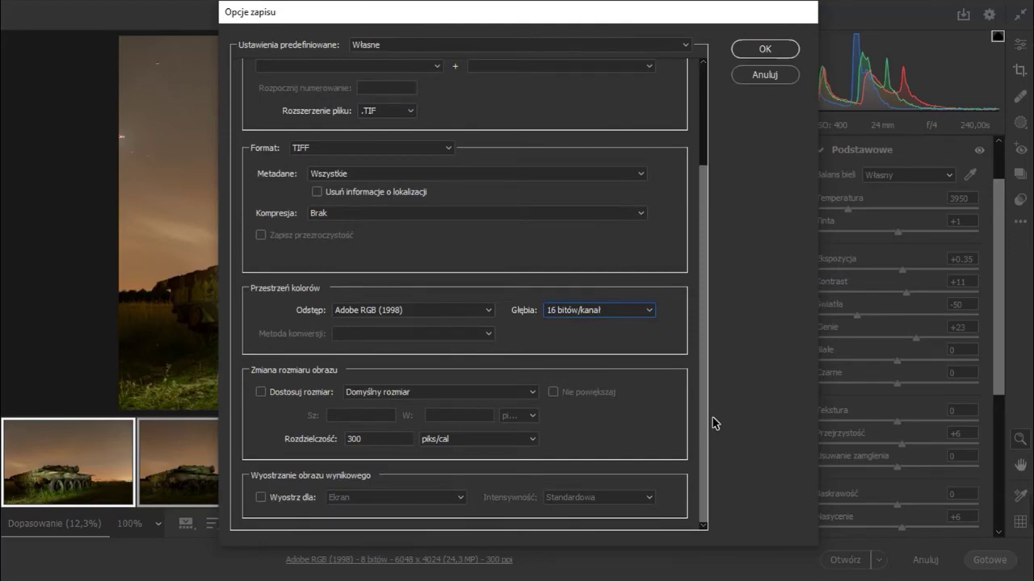
{"action": "left_click_drag", "start_coordinate": [714, 423], "coordinate": [709, 307]}
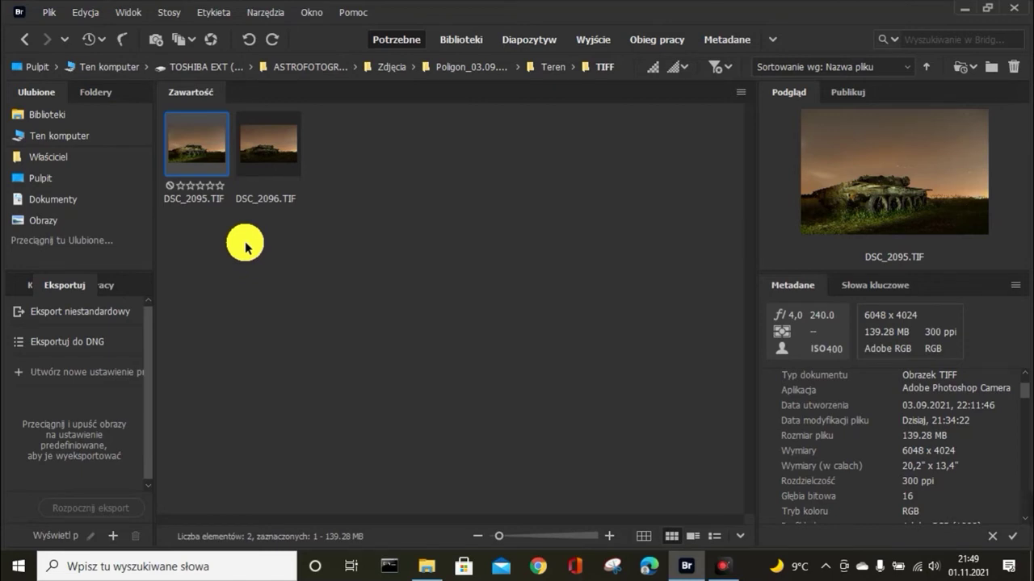
- Open DSC_2095.TIF and DSC_2096.TIF together in Adobe Photoshop 2022
{"action": "left_click", "coordinate": [263, 157], "text": "ctrl"}
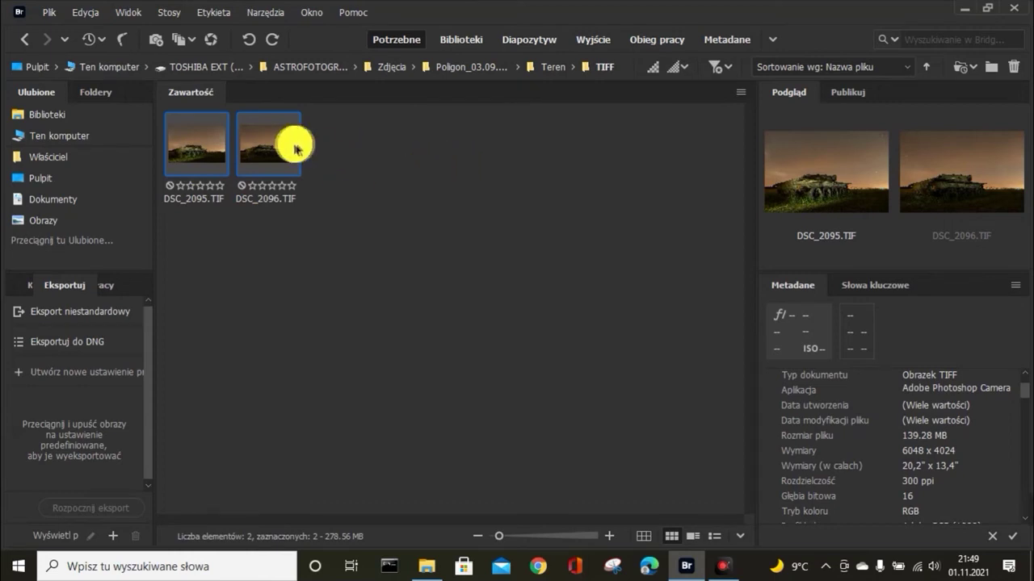
{"action": "right_click", "coordinate": [282, 148]}
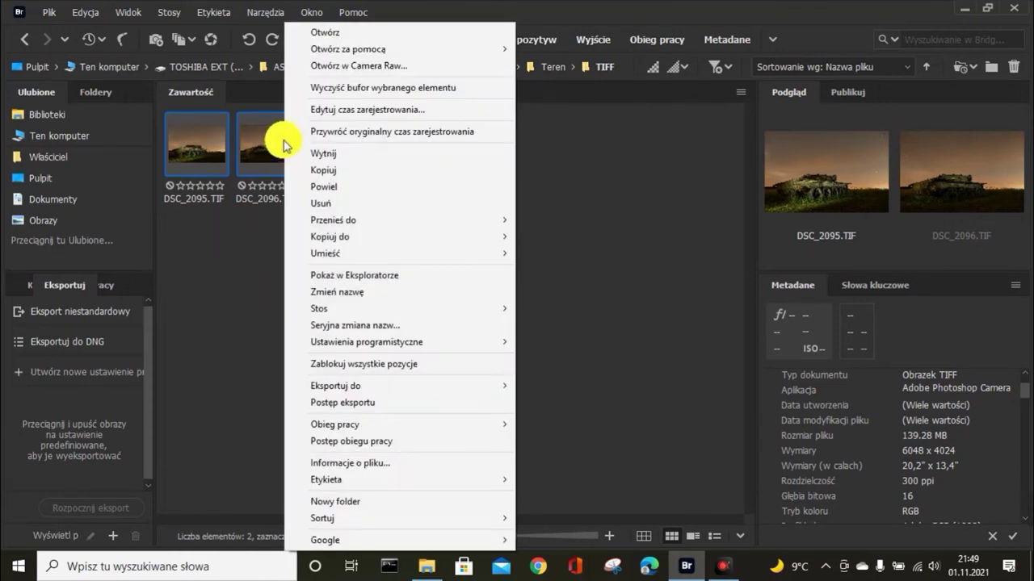
{"action": "mouse_move", "coordinate": [400, 50]}
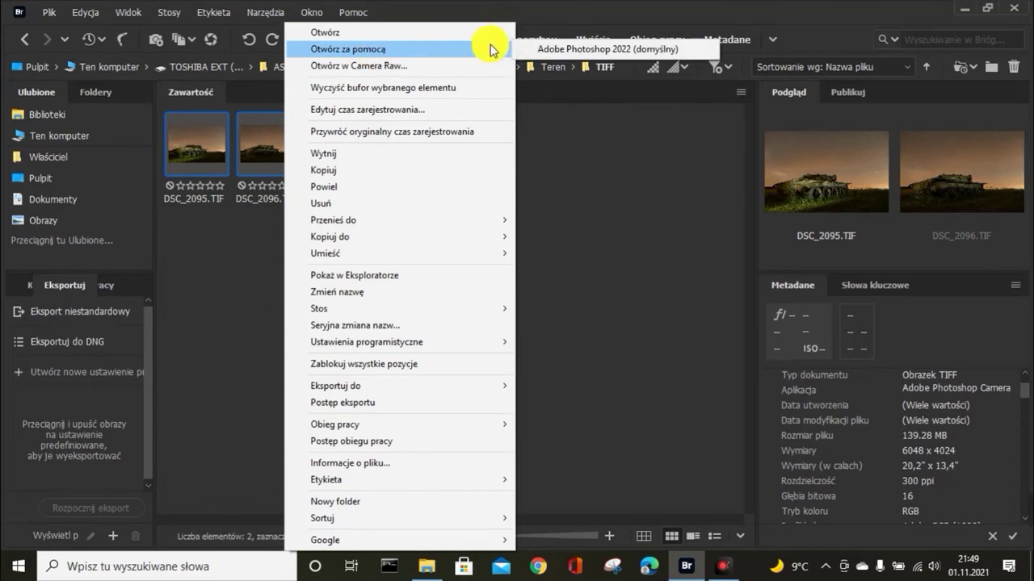
{"action": "left_click", "coordinate": [535, 50]}
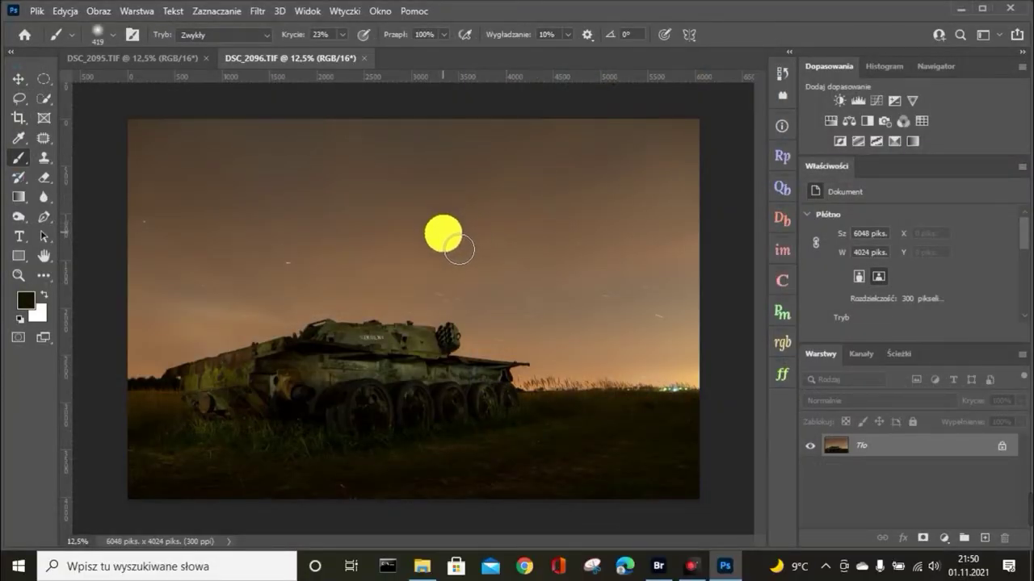
- Unlock both backgrounds and stack DSC_2096 as Warstwa 1 above Warstwa 0 in DSC_2095
{"action": "left_click", "coordinate": [182, 59]}
{"action": "left_click", "coordinate": [258, 62]}
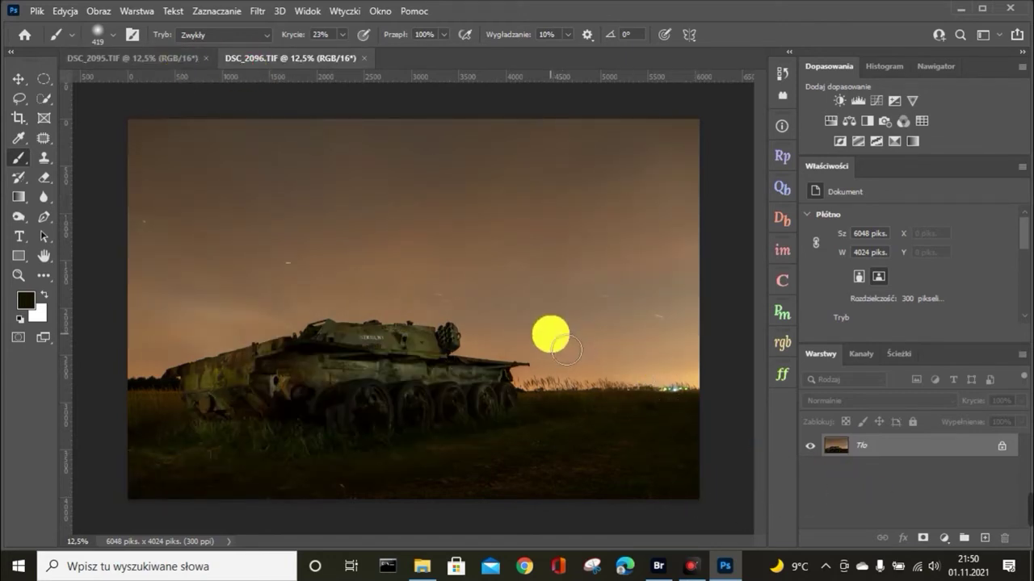
{"action": "left_click", "coordinate": [1001, 446]}
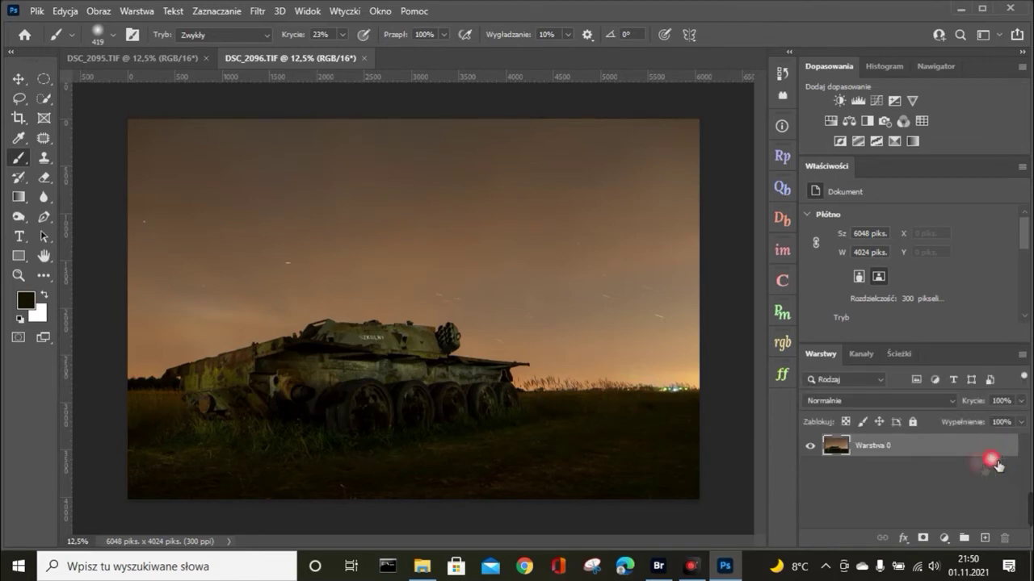
{"action": "left_click", "coordinate": [18, 79]}
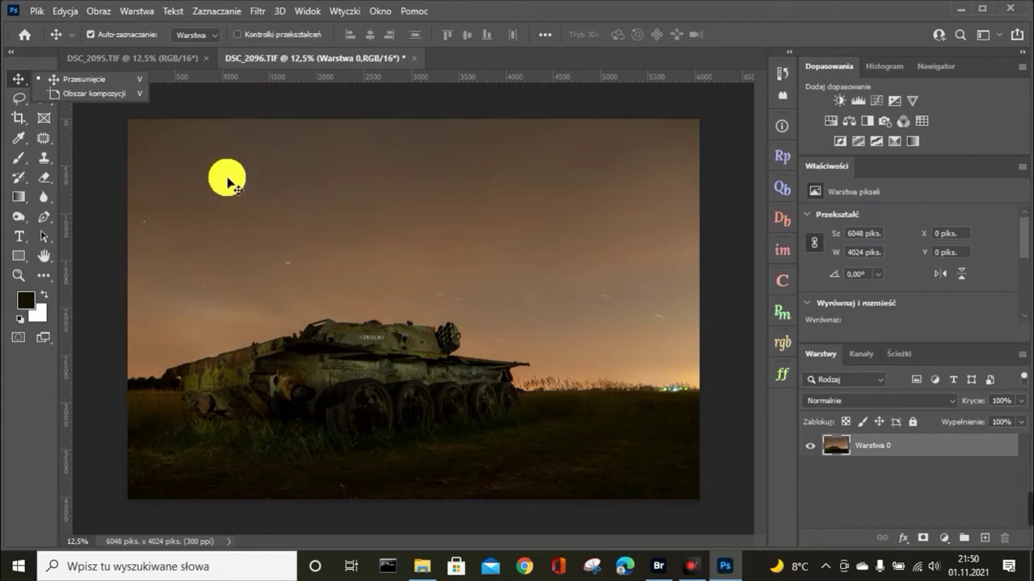
{"action": "left_click_drag", "start_coordinate": [227, 182], "coordinate": [162, 64]}
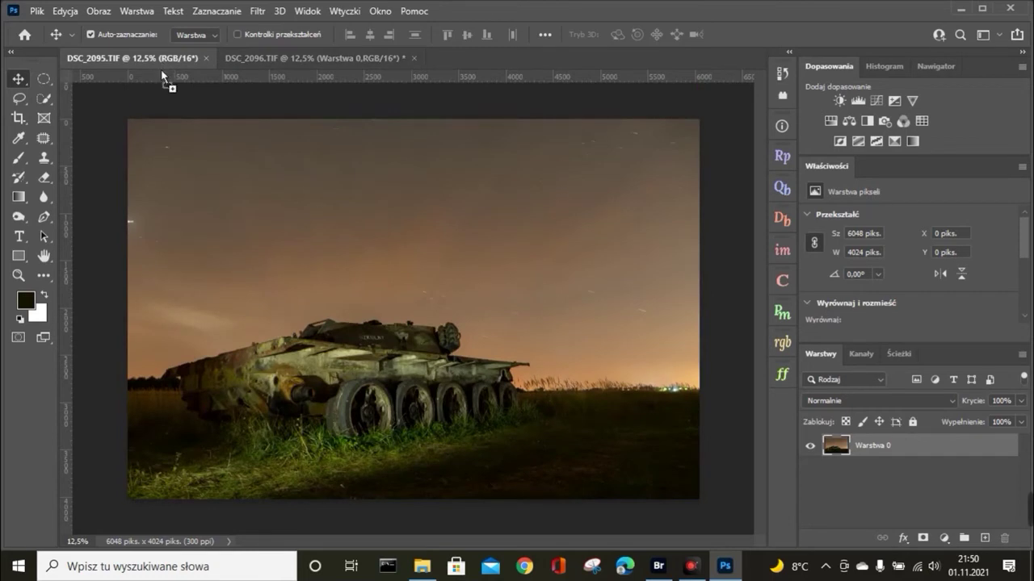
{"action": "left_click_drag", "start_coordinate": [161, 71], "coordinate": [161, 72]}
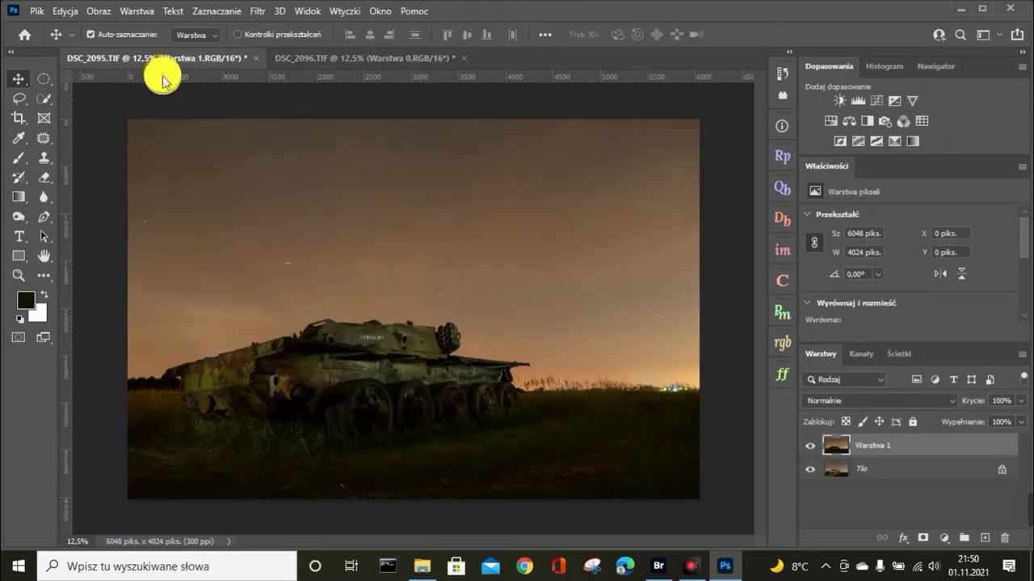
{"action": "left_click", "coordinate": [1006, 476]}
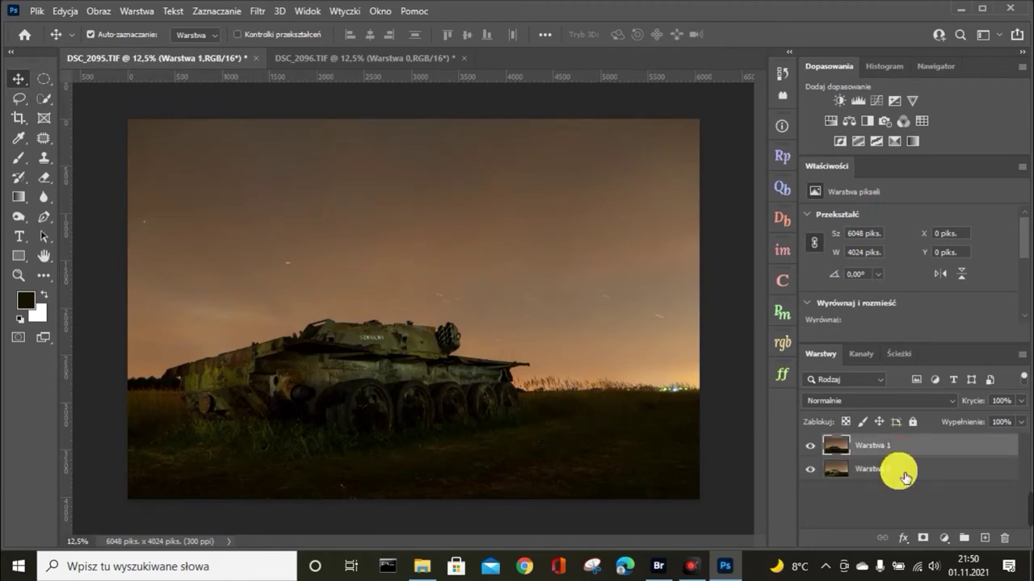
{"action": "left_click", "coordinate": [892, 450]}
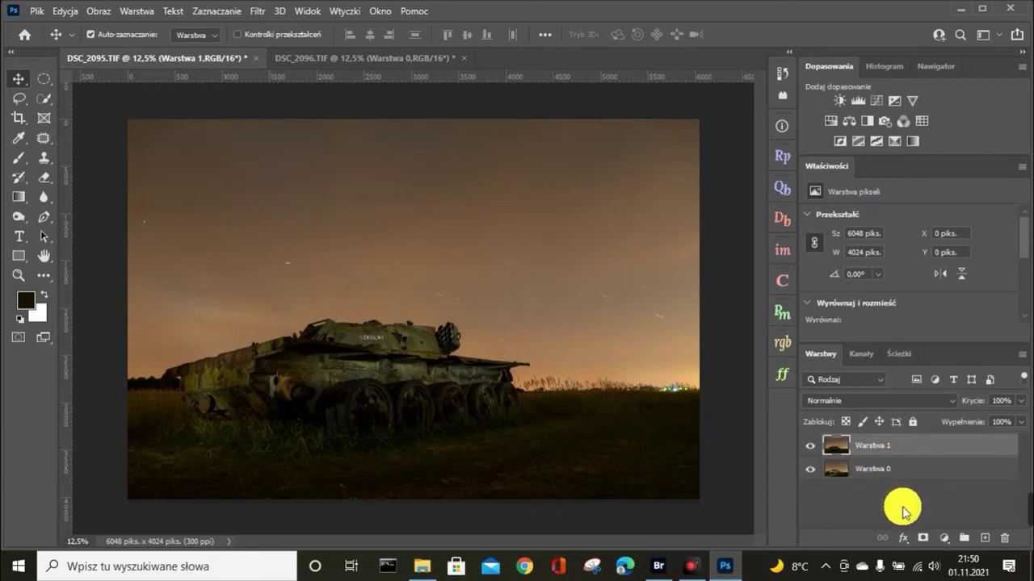
{"action": "left_click", "coordinate": [810, 468]}
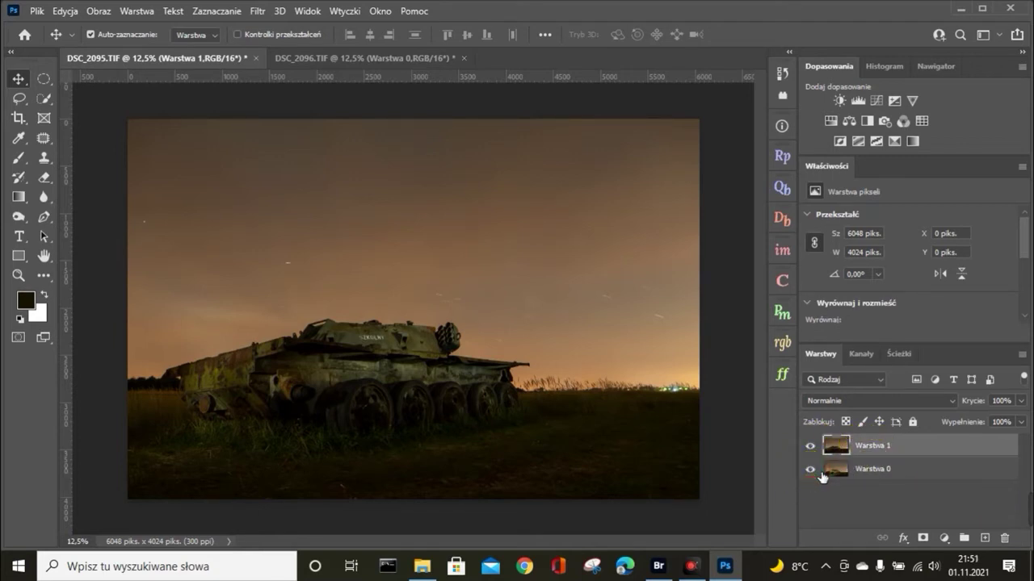
{"action": "left_click", "coordinate": [810, 445]}
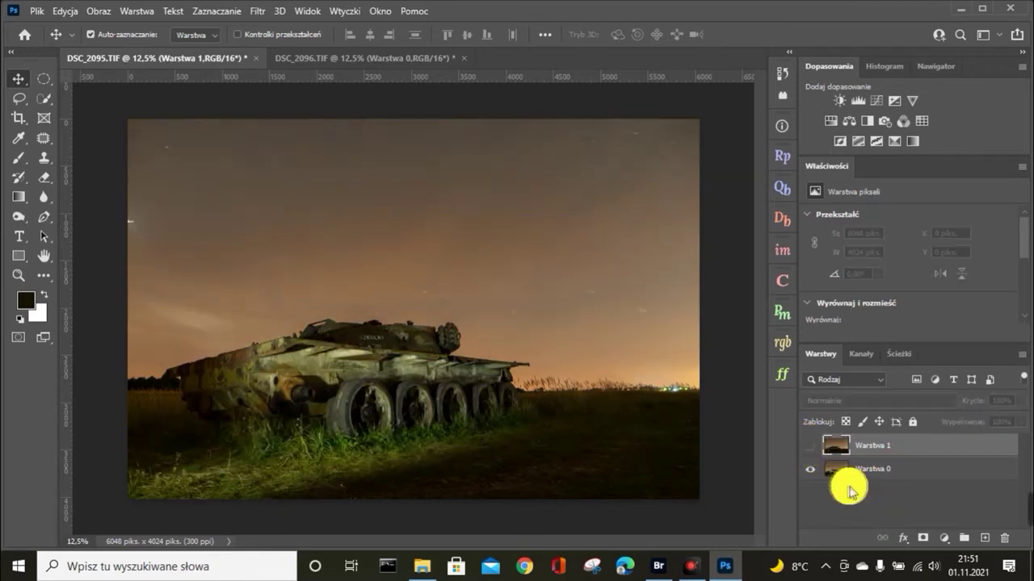
{"action": "left_click", "coordinate": [811, 446]}
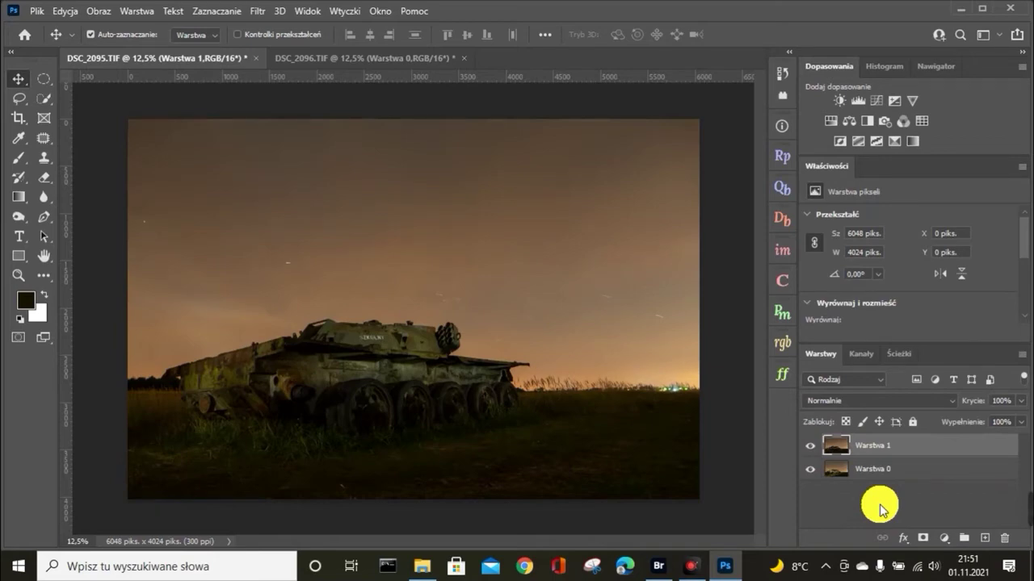
{"action": "left_click", "coordinate": [811, 446]}
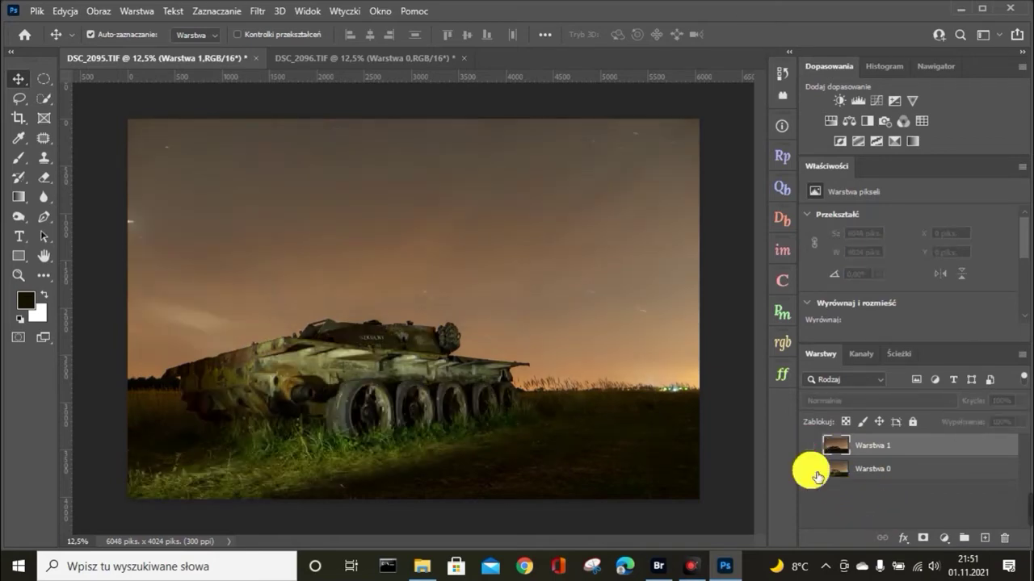
{"action": "left_click", "coordinate": [811, 470]}
{"action": "left_click", "coordinate": [811, 469]}
{"action": "left_click", "coordinate": [811, 446]}
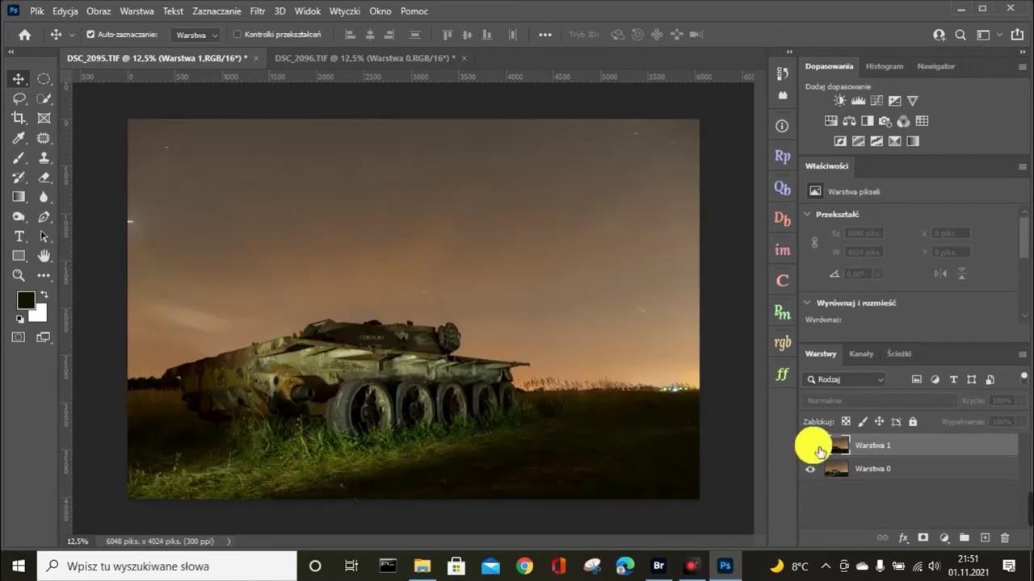
{"action": "left_click", "coordinate": [811, 446]}
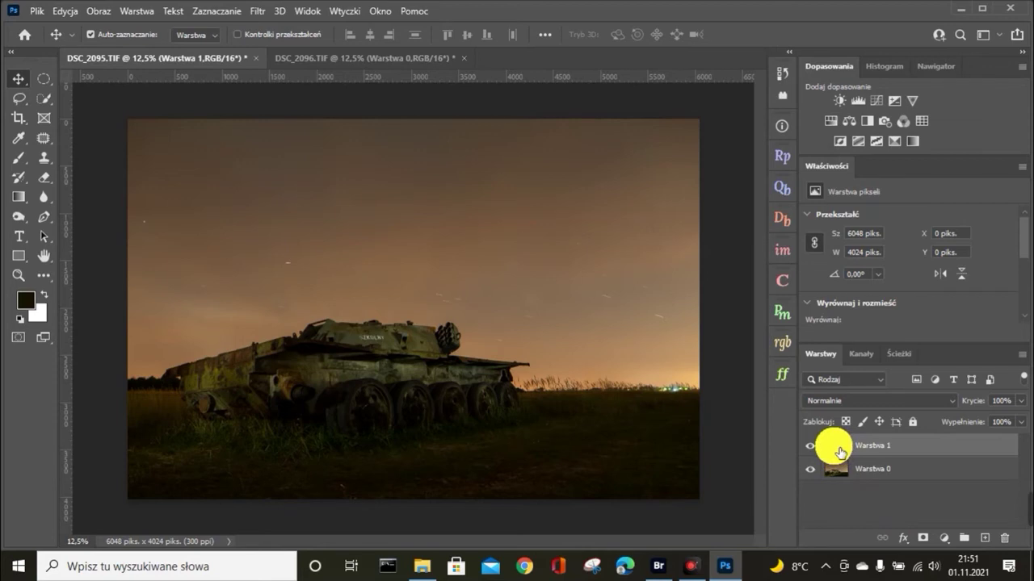
- Set the blend mode of Warstwa 1 and Warstwa 0 to Jaśniej (Lighten)
{"action": "left_click", "coordinate": [953, 403]}
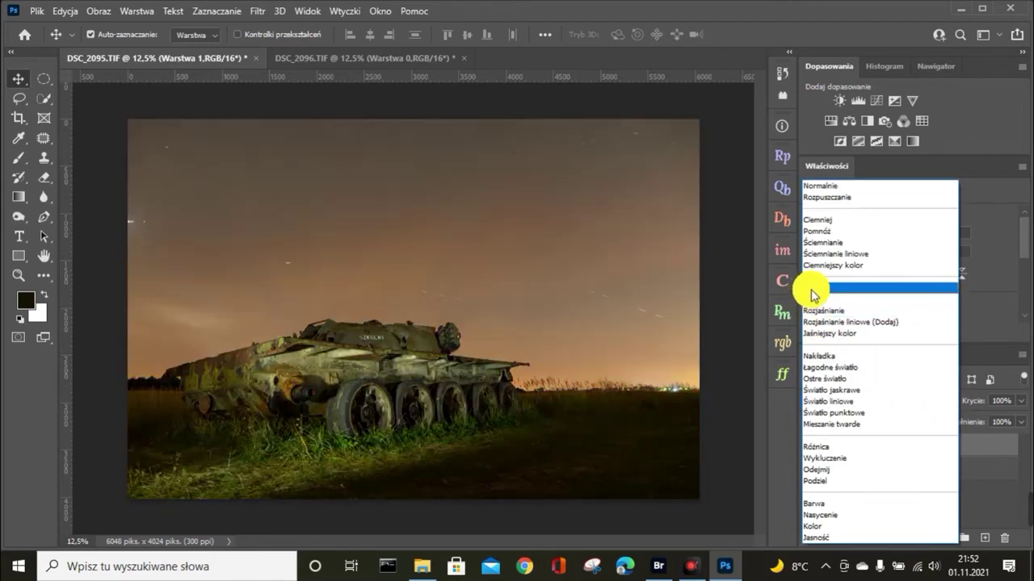
{"action": "left_click", "coordinate": [817, 289]}
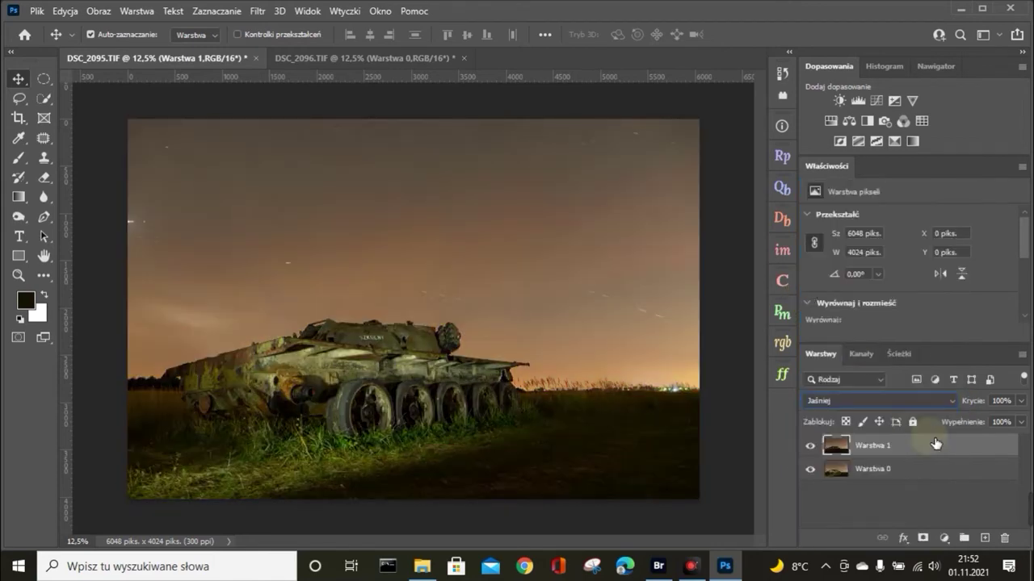
{"action": "left_click", "coordinate": [847, 470]}
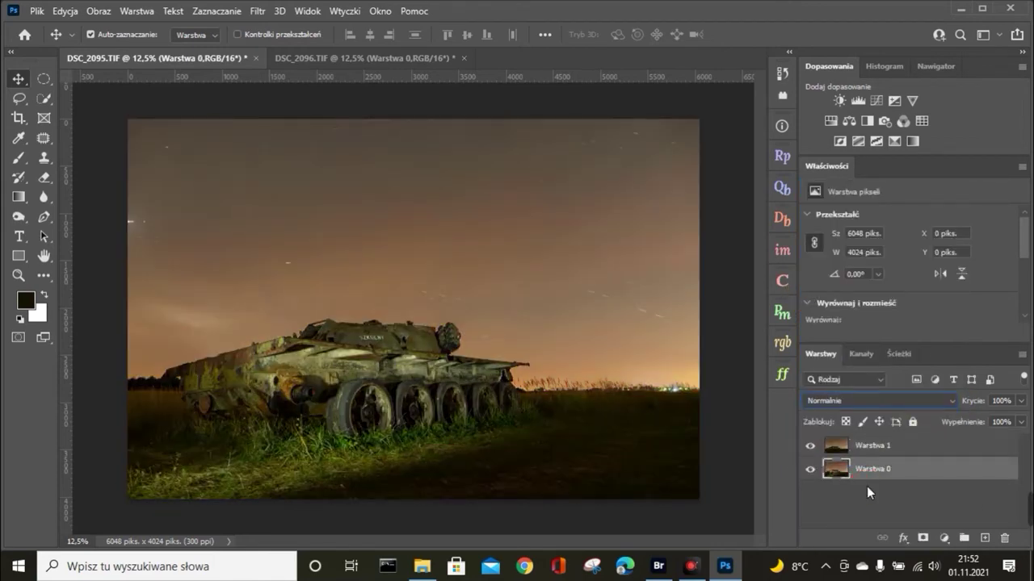
{"action": "left_click", "coordinate": [951, 401]}
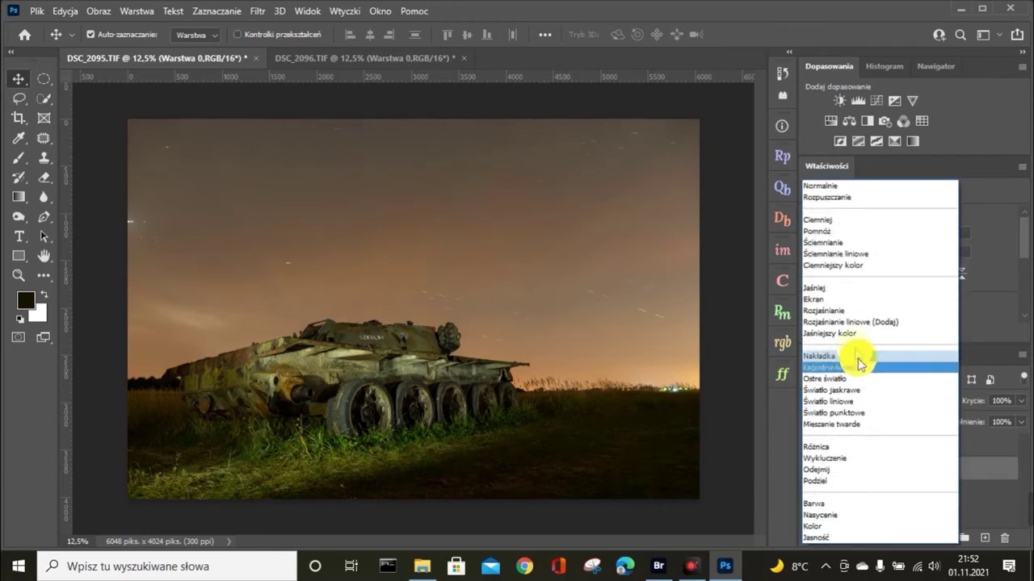
{"action": "left_click", "coordinate": [831, 289]}
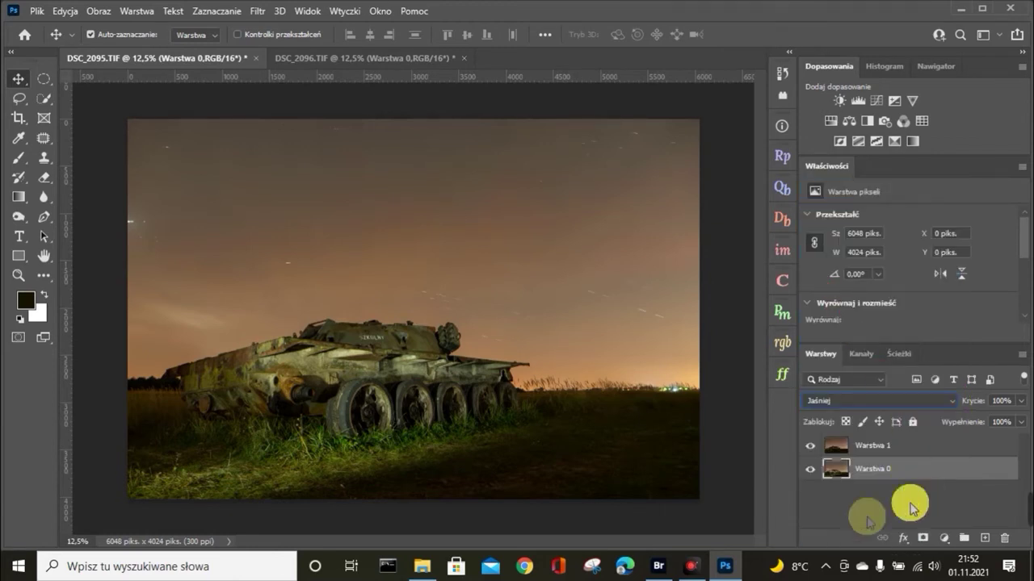
- Toggle the visibility of Warstwa 1 and Warstwa 0 to compare the blend
{"action": "left_click", "coordinate": [810, 446]}
{"action": "left_click", "coordinate": [810, 468]}
{"action": "left_click", "coordinate": [810, 469]}
{"action": "left_click", "coordinate": [810, 446]}
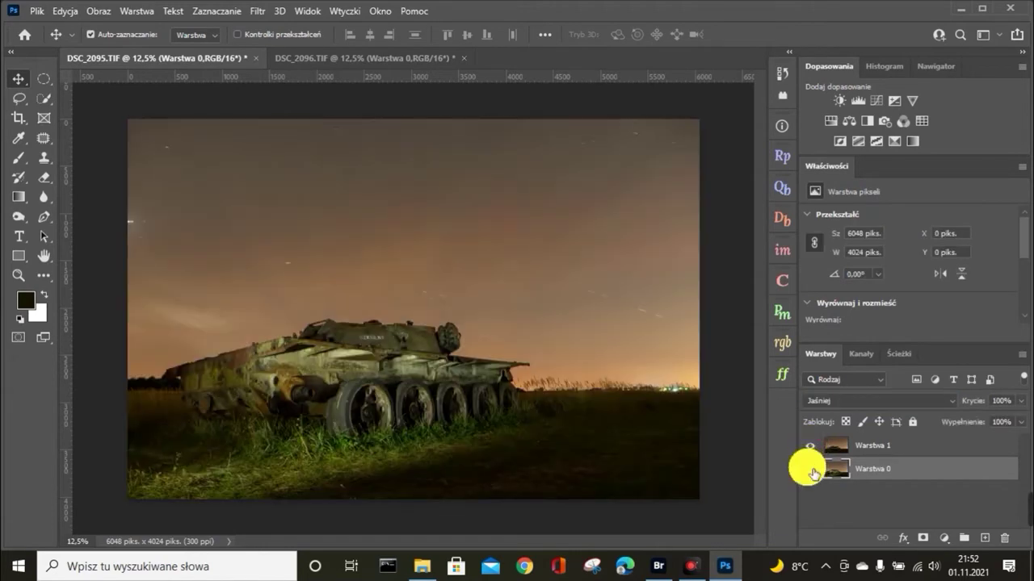
{"action": "left_click", "coordinate": [810, 469]}
{"action": "left_click", "coordinate": [810, 468]}
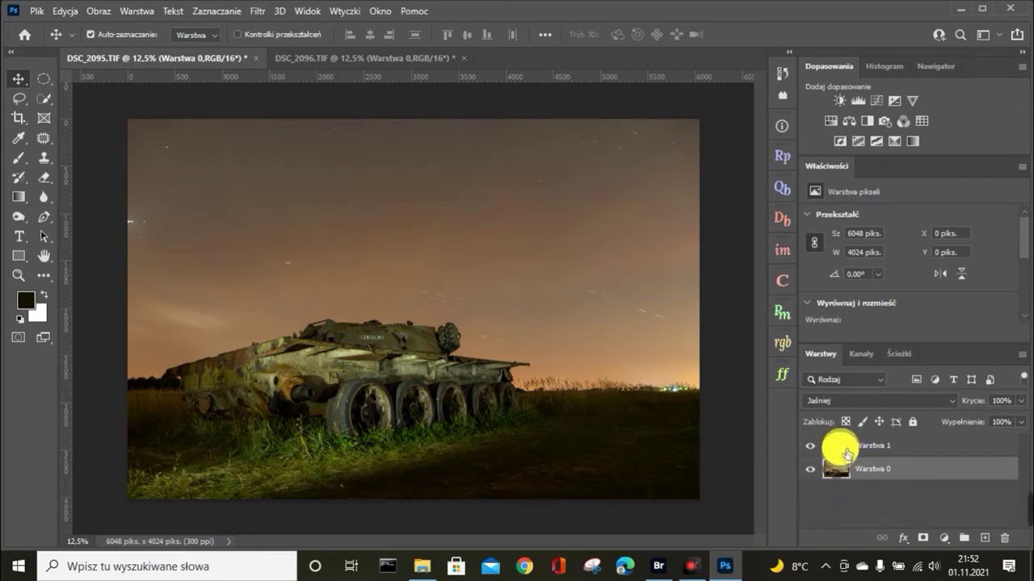
{"action": "left_click", "coordinate": [811, 445]}
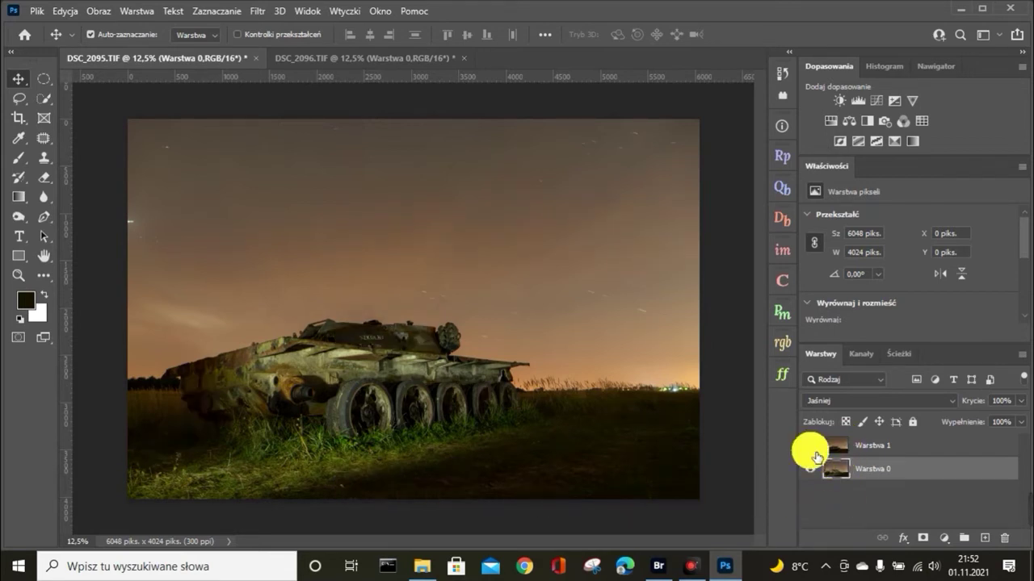
- Show Warstwa 1, add a white layer mask to Warstwa 0, and select the Brush tool
{"action": "left_click", "coordinate": [811, 446]}
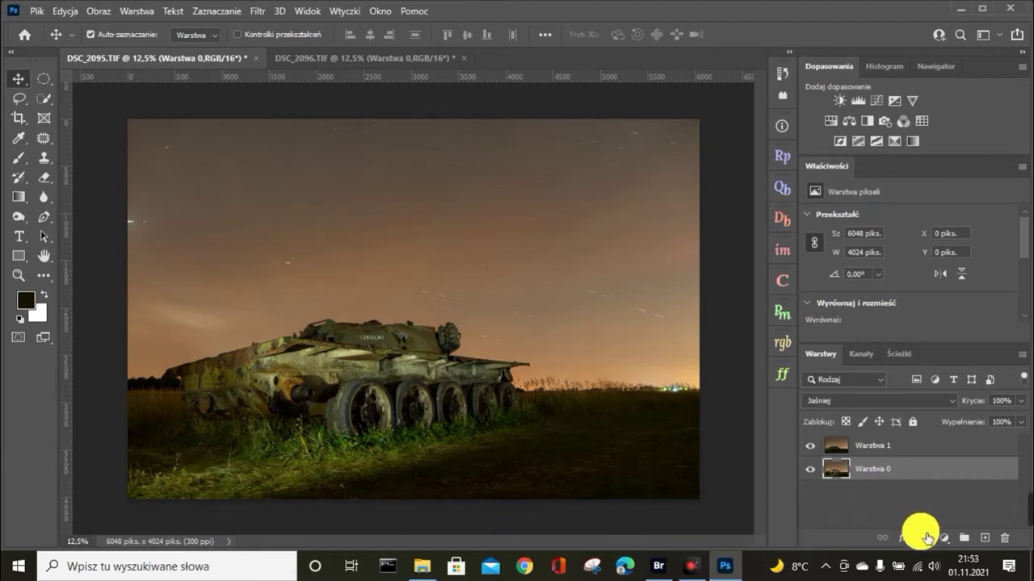
{"action": "left_click", "coordinate": [924, 538]}
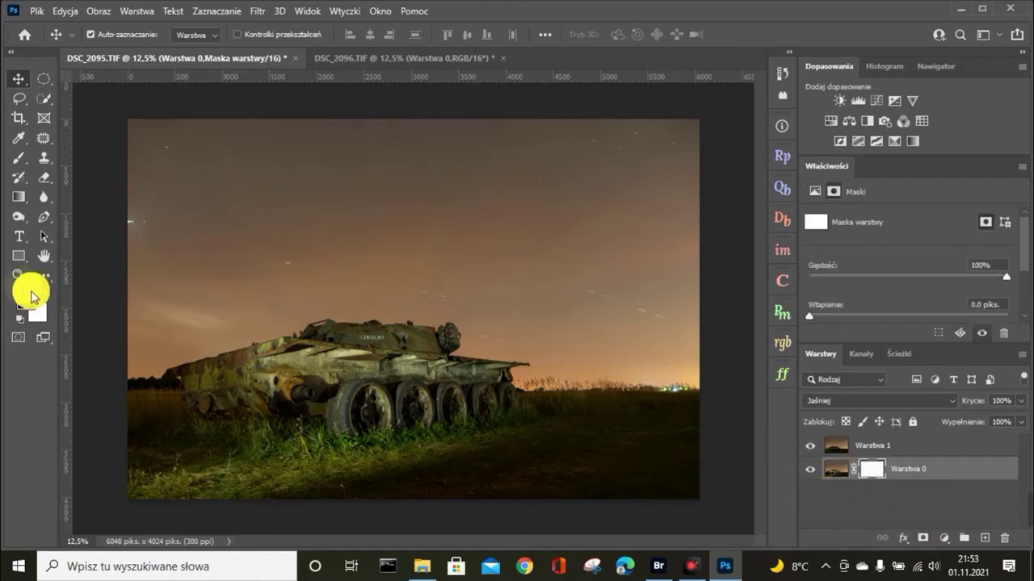
{"action": "left_click", "coordinate": [19, 157]}
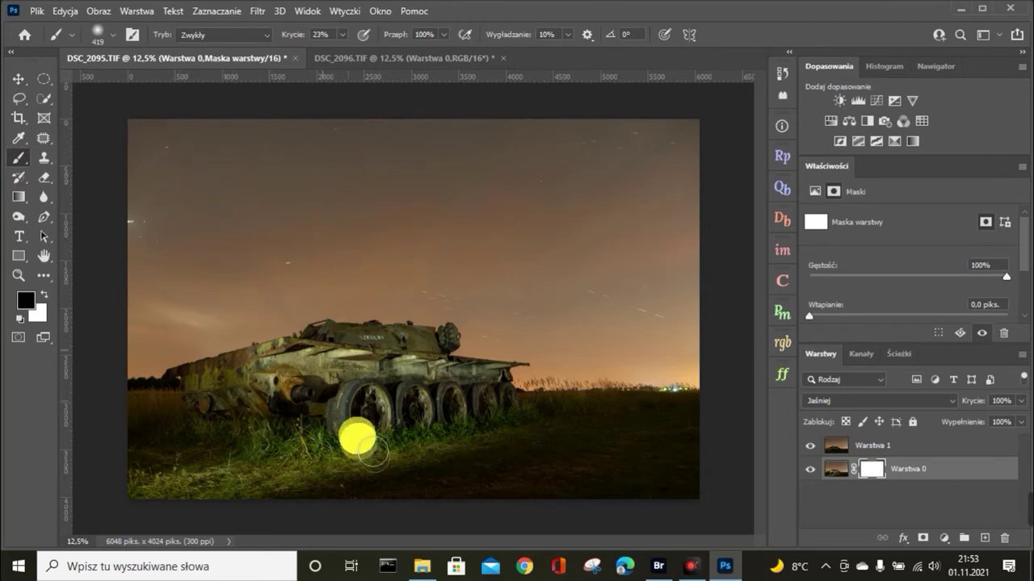
- Set the soft round brush to 388 px size with 0% hardness
{"action": "left_click", "coordinate": [113, 34]}
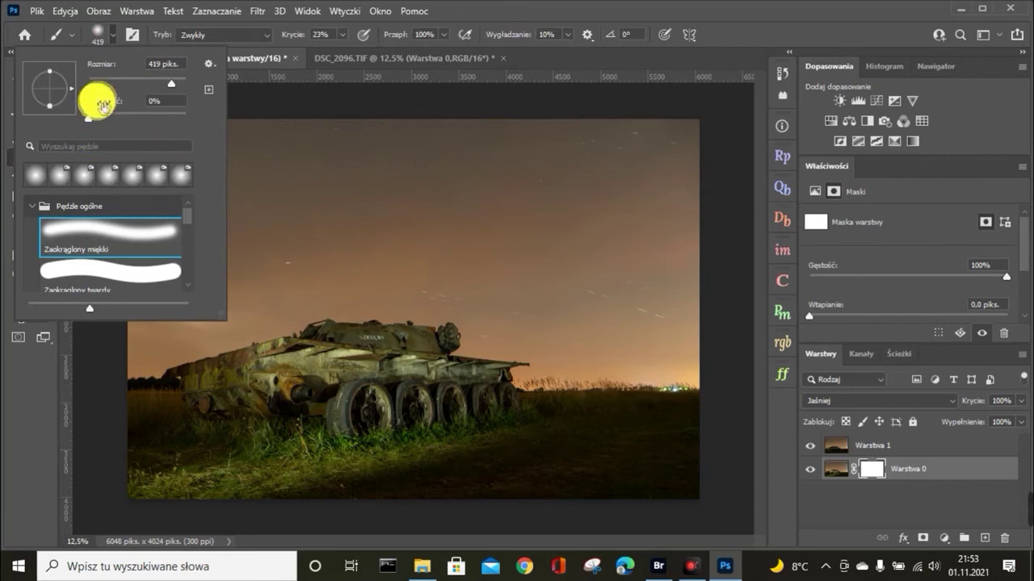
{"action": "left_click_drag", "start_coordinate": [162, 86], "coordinate": [170, 82]}
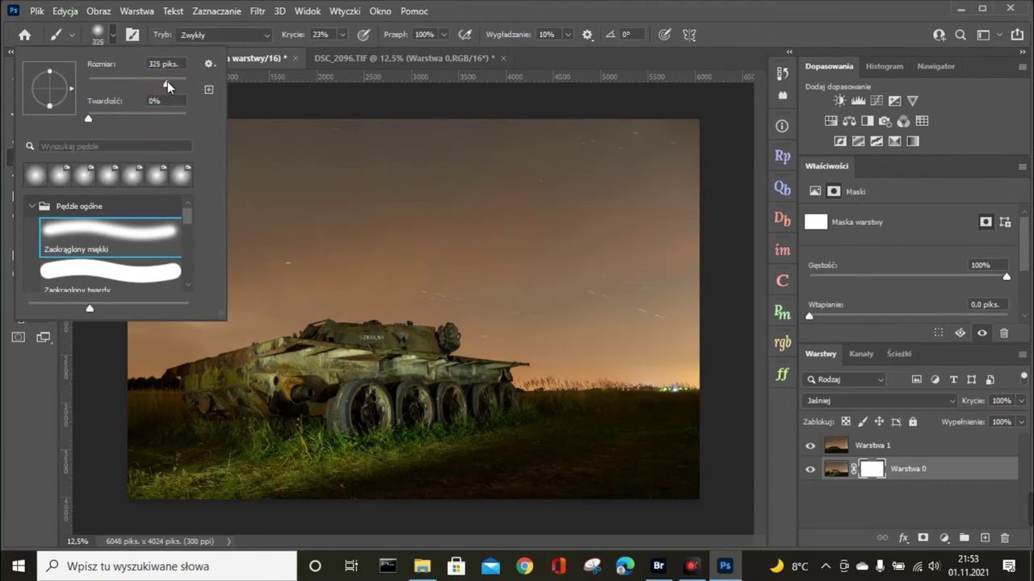
{"action": "left_click", "coordinate": [165, 66]}
{"action": "type", "text": "388"}
{"action": "key", "text": "Return"}
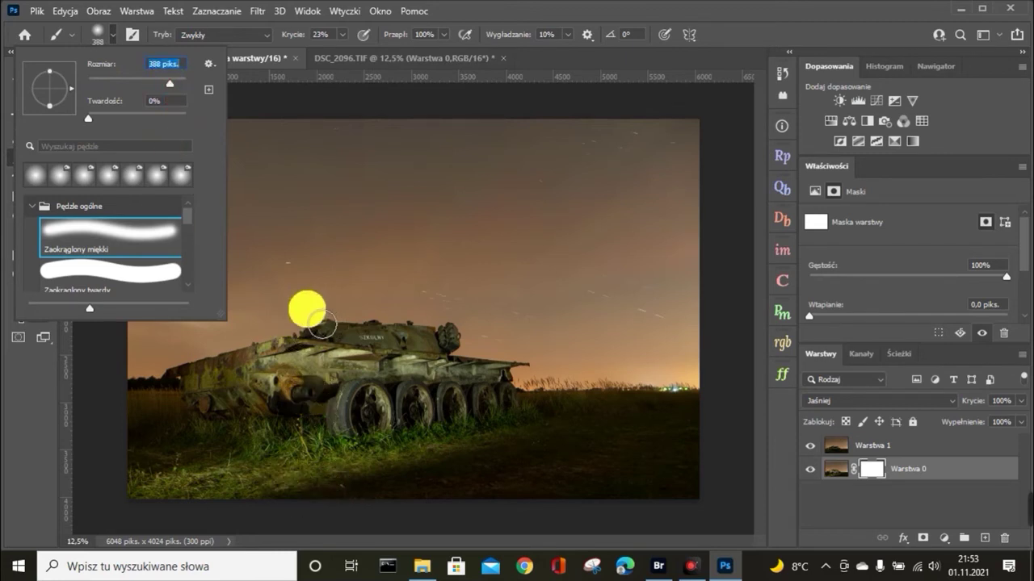
{"action": "left_click", "coordinate": [343, 35]}
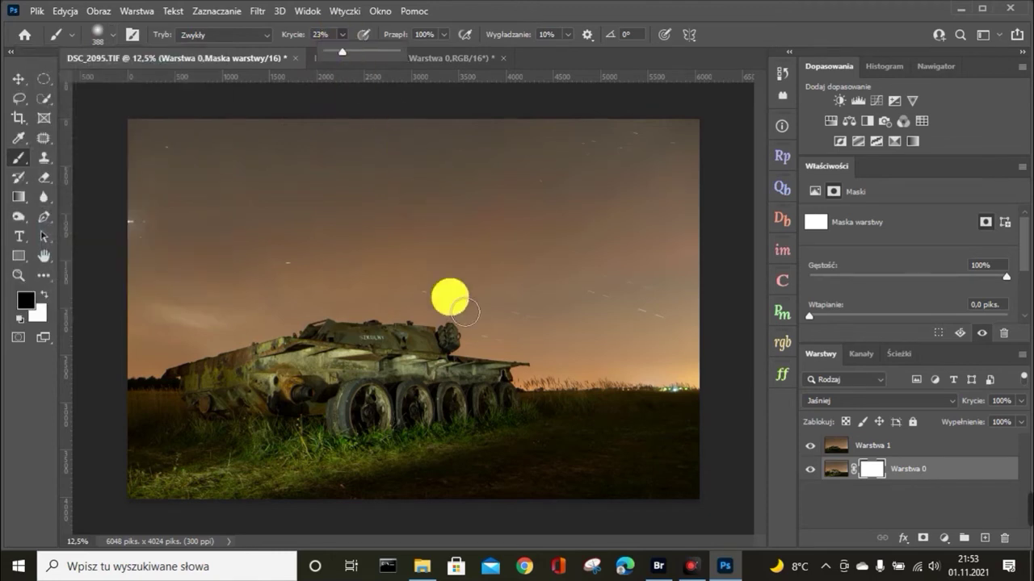
- Set the brush opacity to 21% and target Warstwa 0's layer mask
{"action": "left_click", "coordinate": [340, 52]}
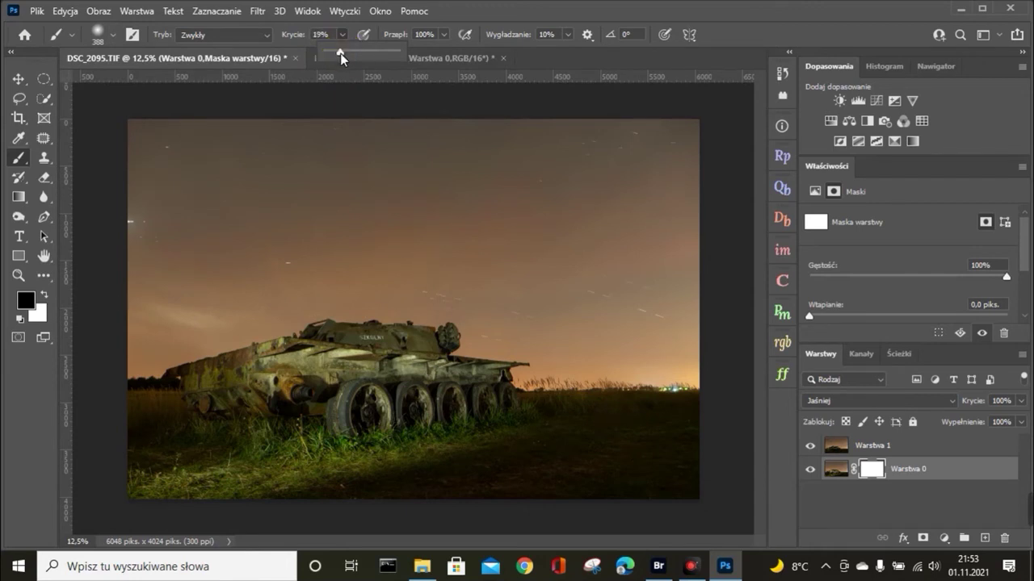
{"action": "left_click", "coordinate": [341, 55]}
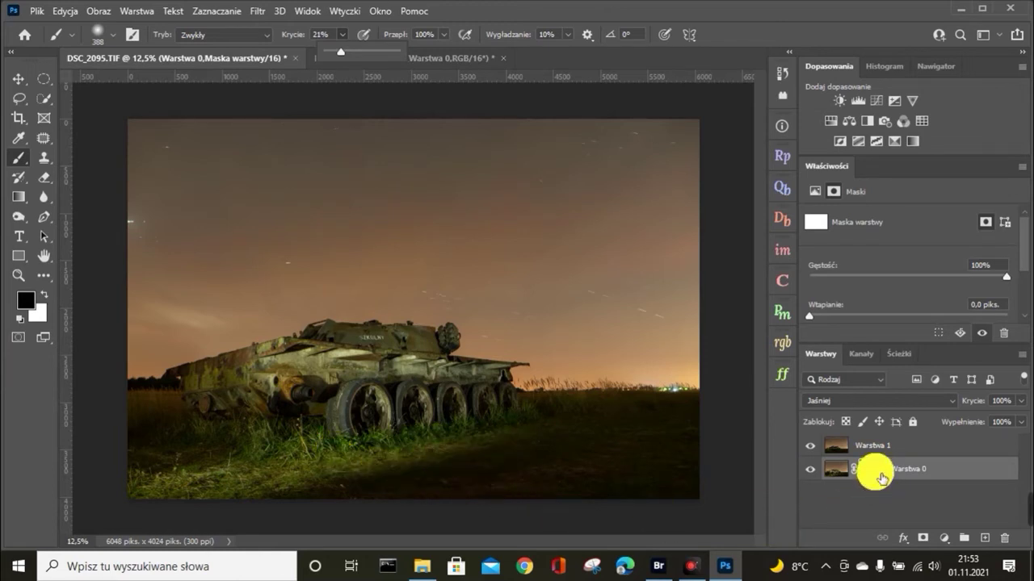
{"action": "left_click", "coordinate": [840, 471]}
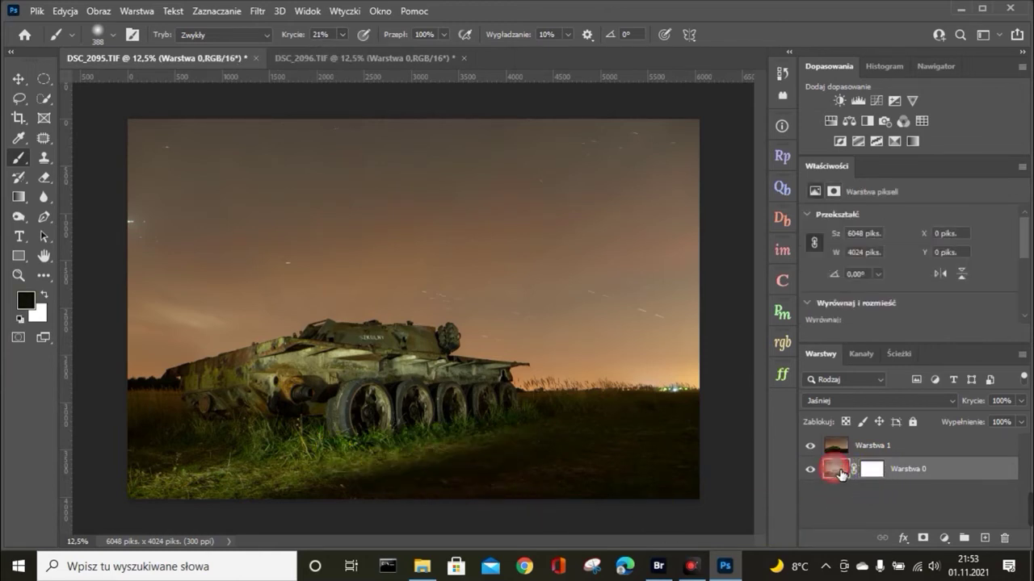
{"action": "left_click", "coordinate": [860, 468]}
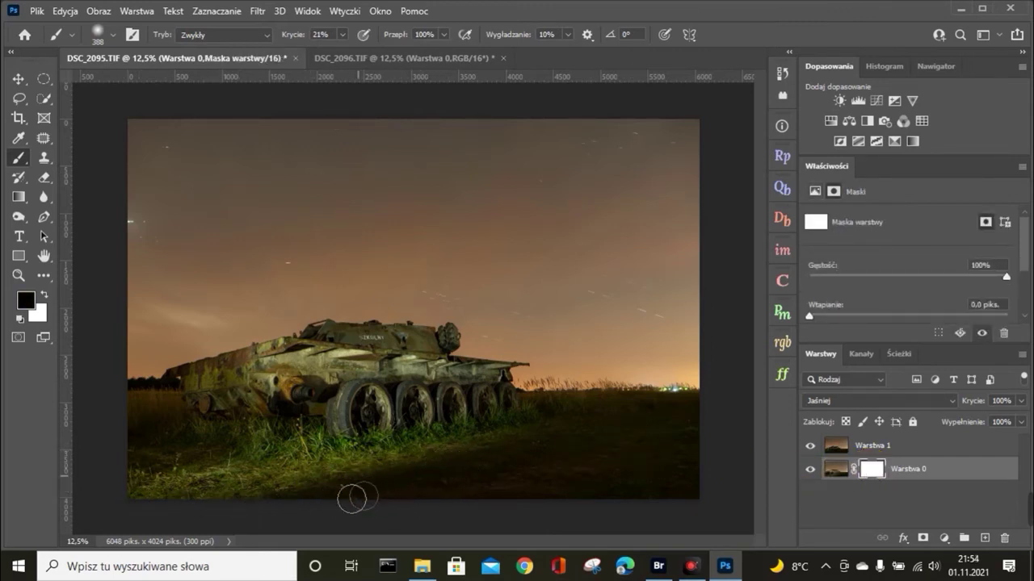
- Paint black on the mask over the tank and lower grass, then hide Warstwa 1 to check
{"action": "left_click", "coordinate": [231, 392]}
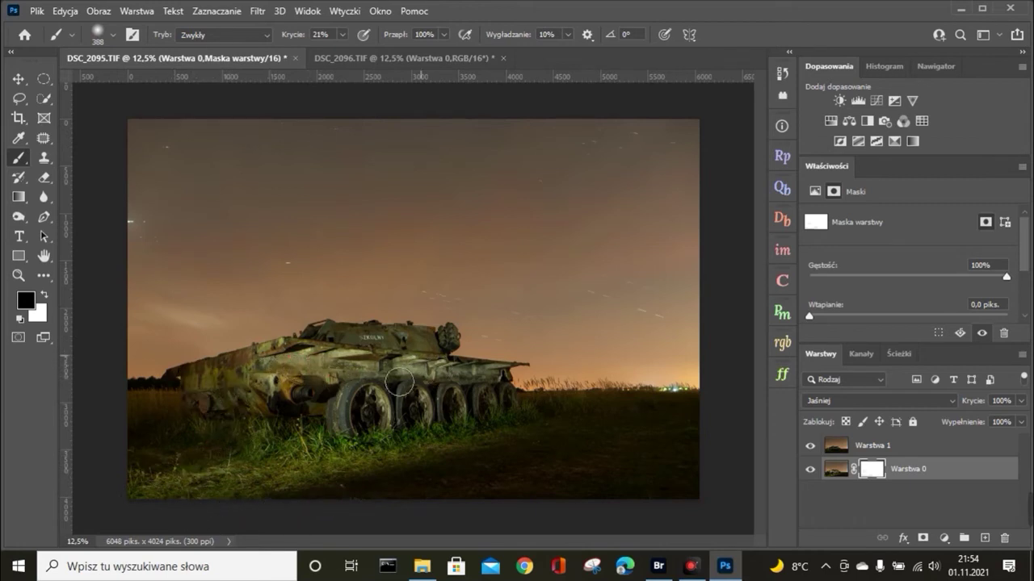
{"action": "mouse_move", "coordinate": [484, 394]}
{"action": "left_mouse_down"}
{"action": "mouse_move", "coordinate": [323, 456]}
{"action": "mouse_move", "coordinate": [485, 444]}
{"action": "left_mouse_up"}
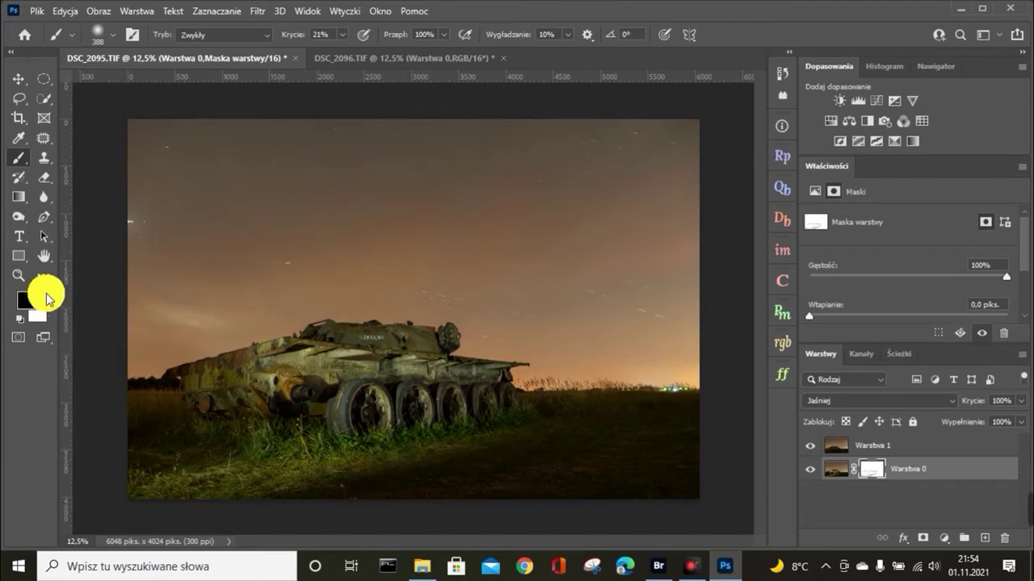
{"action": "left_click", "coordinate": [45, 295]}
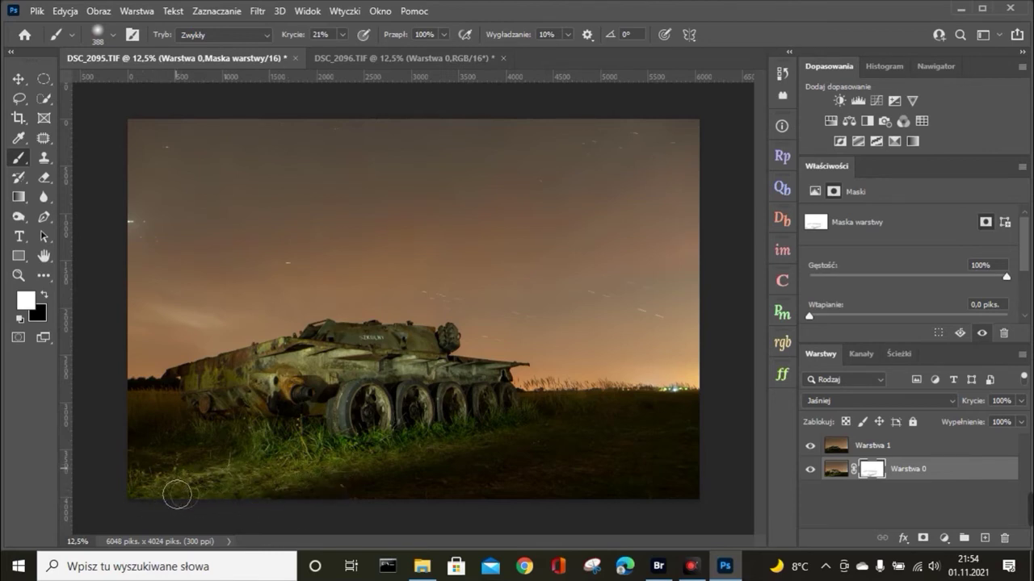
{"action": "left_click", "coordinate": [45, 296]}
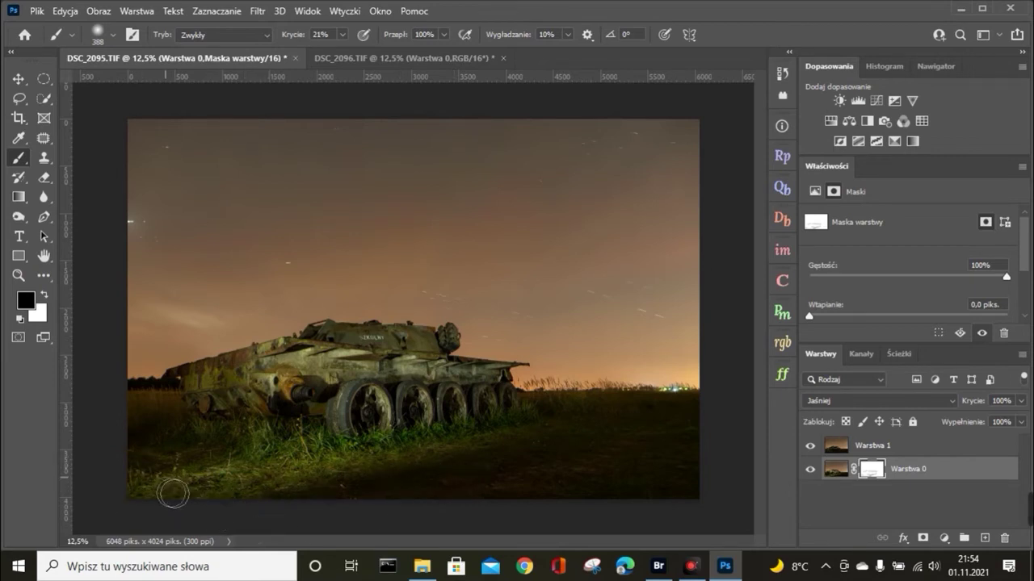
{"action": "left_click", "coordinate": [282, 369]}
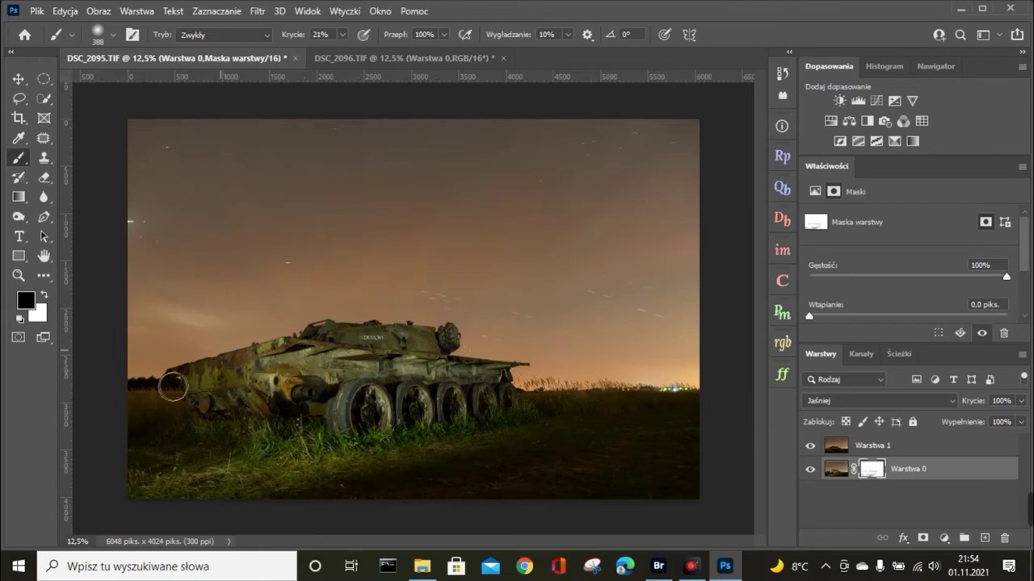
{"action": "left_click_drag", "start_coordinate": [506, 496], "coordinate": [392, 489]}
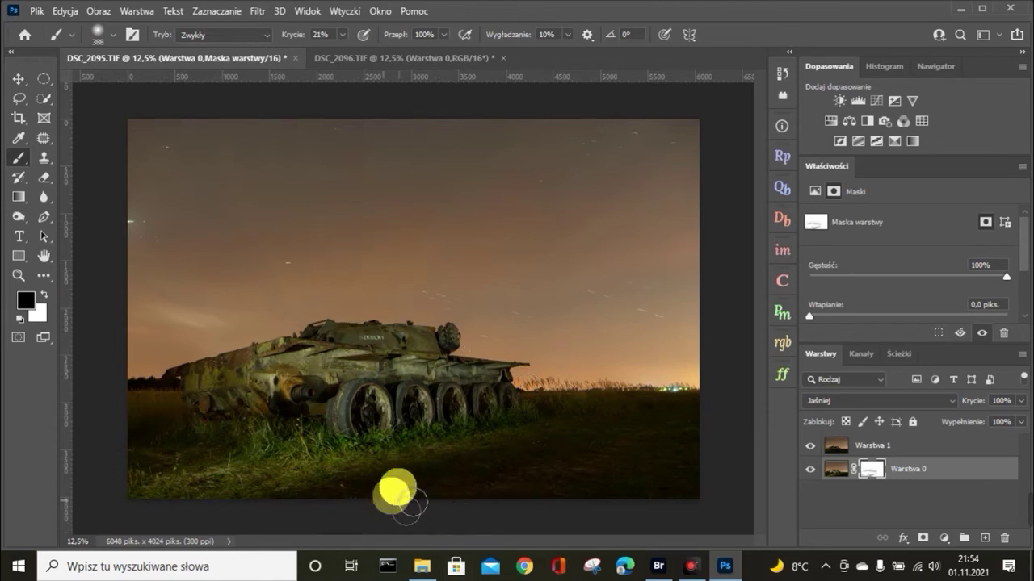
{"action": "left_click", "coordinate": [198, 508]}
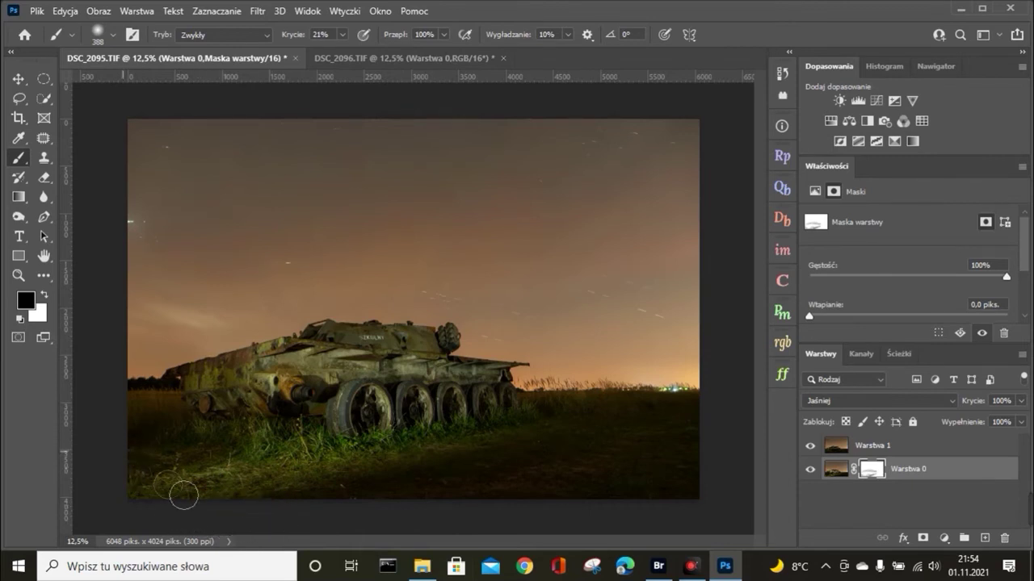
{"action": "left_click_drag", "start_coordinate": [474, 488], "coordinate": [542, 474]}
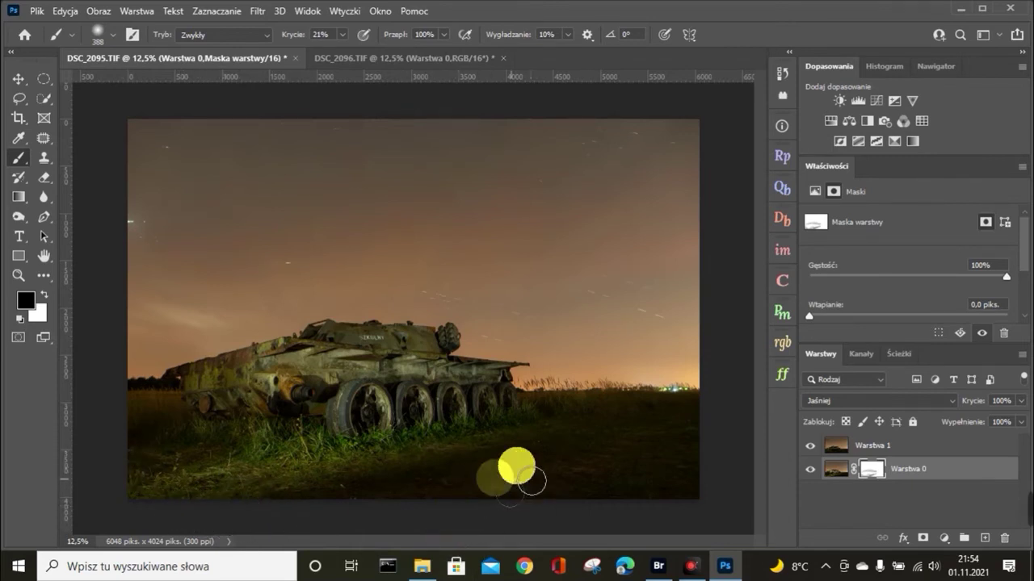
{"action": "left_click_drag", "start_coordinate": [542, 474], "coordinate": [878, 454]}
{"action": "left_click", "coordinate": [810, 445]}
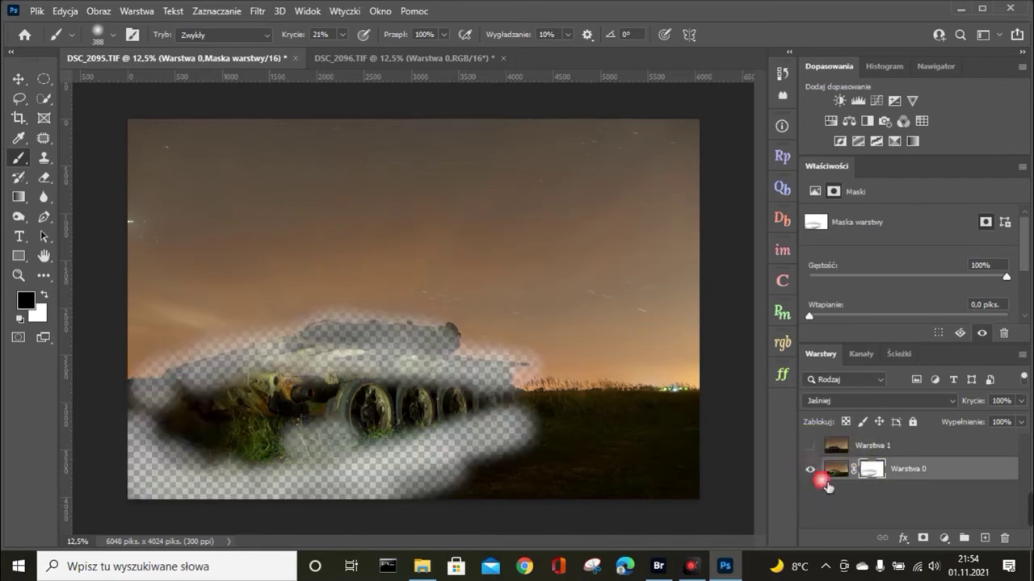
{"action": "left_click", "coordinate": [811, 446]}
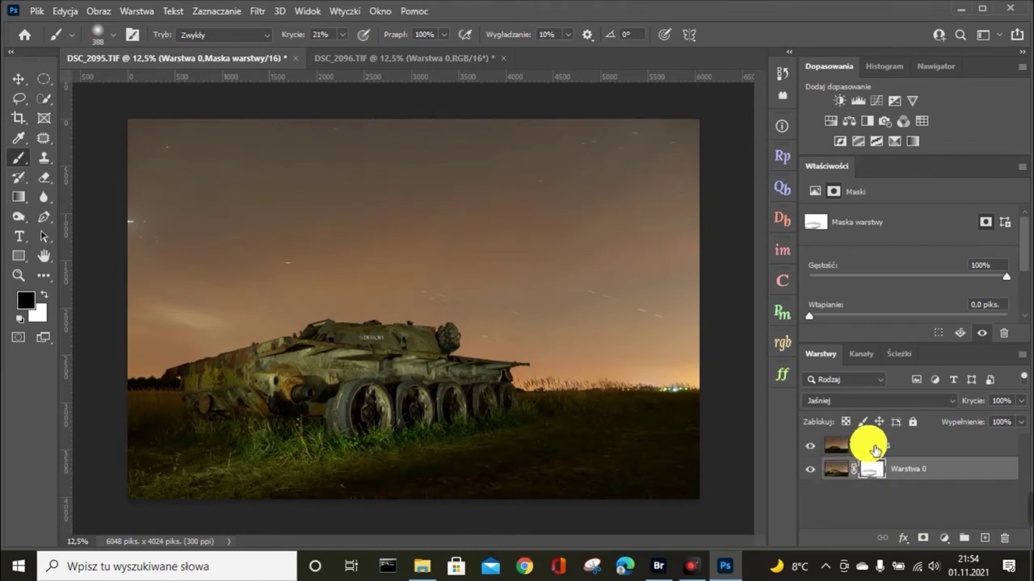
{"action": "left_click", "coordinate": [864, 445]}
{"action": "left_click", "coordinate": [812, 445]}
{"action": "left_click", "coordinate": [811, 470]}
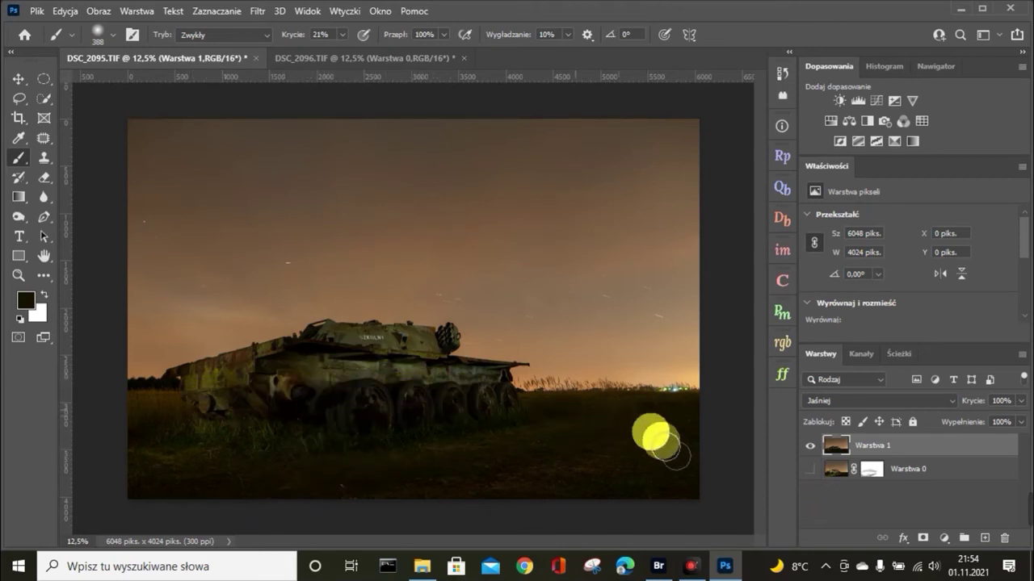
{"action": "left_click", "coordinate": [810, 469]}
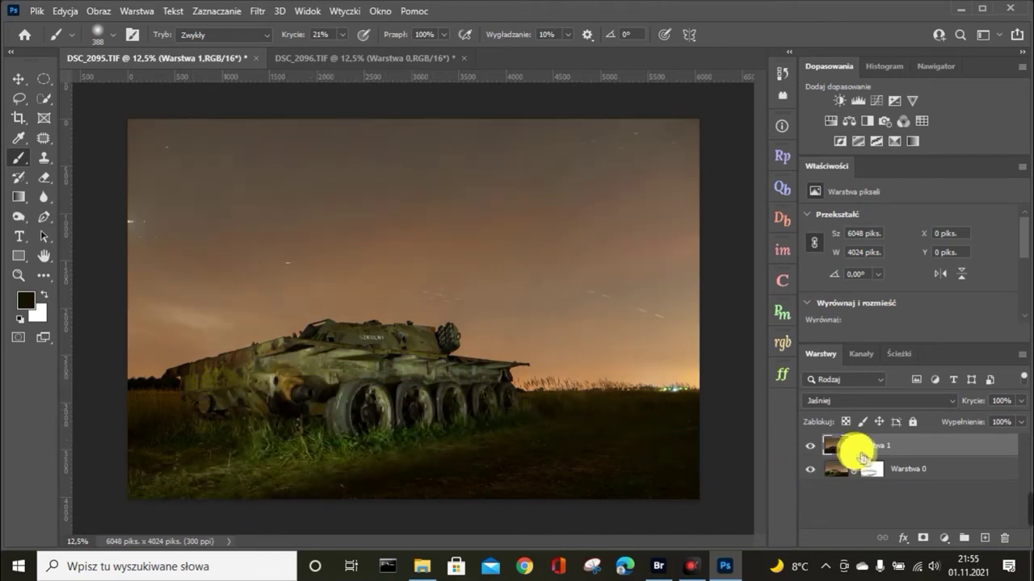
{"action": "left_click", "coordinate": [873, 469]}
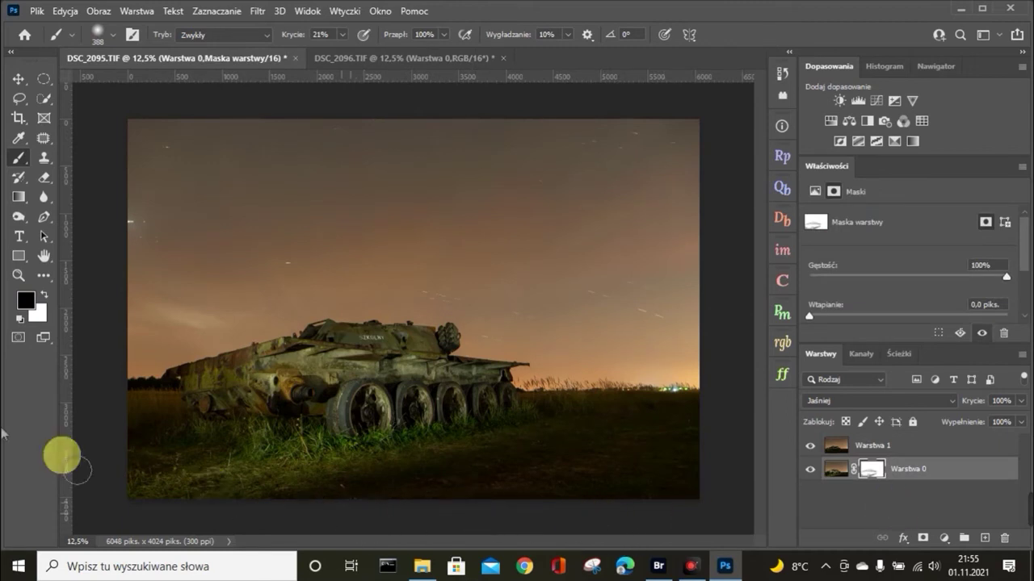
{"action": "left_click_drag", "start_coordinate": [92, 427], "coordinate": [308, 483]}
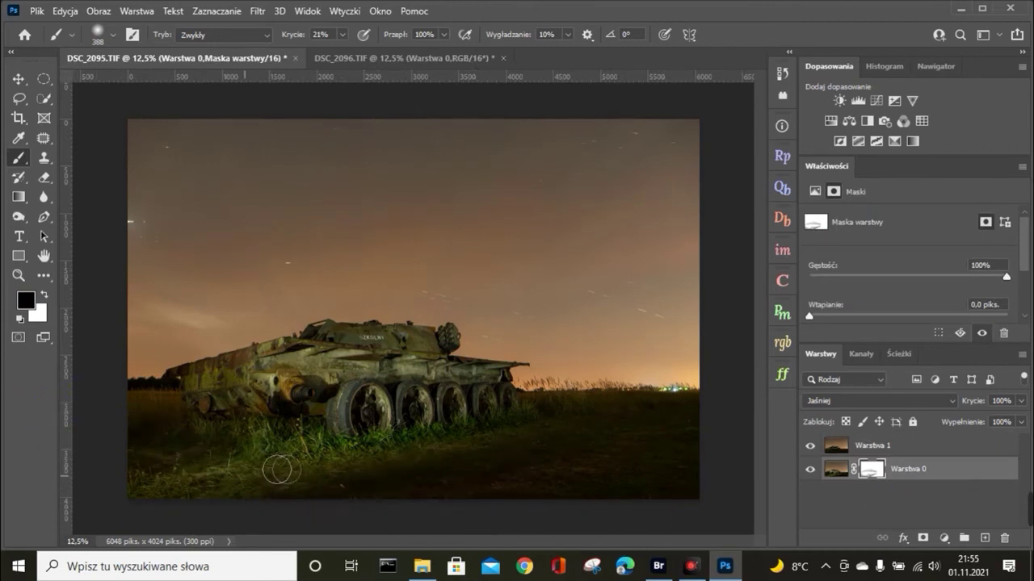
{"action": "left_click_drag", "start_coordinate": [428, 535], "coordinate": [716, 529]}
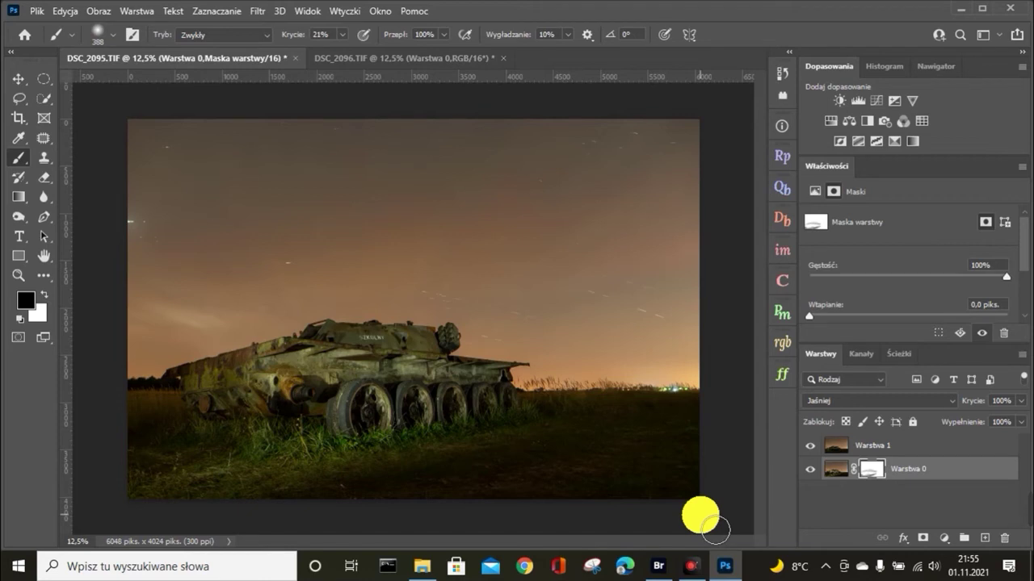
{"action": "left_click_drag", "start_coordinate": [715, 530], "coordinate": [710, 529]}
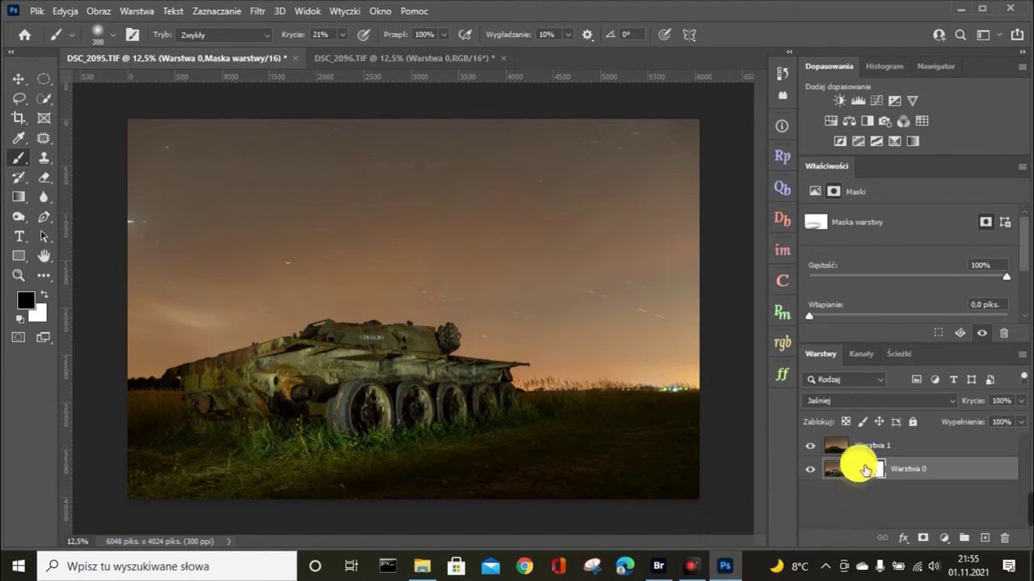
{"action": "left_click", "coordinate": [861, 442]}
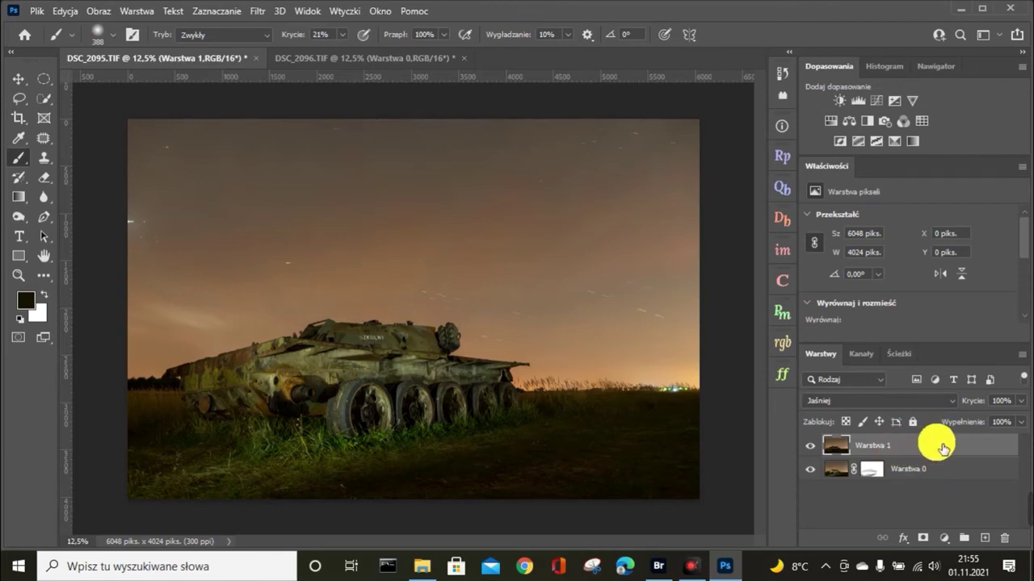
{"action": "right_click", "coordinate": [940, 448]}
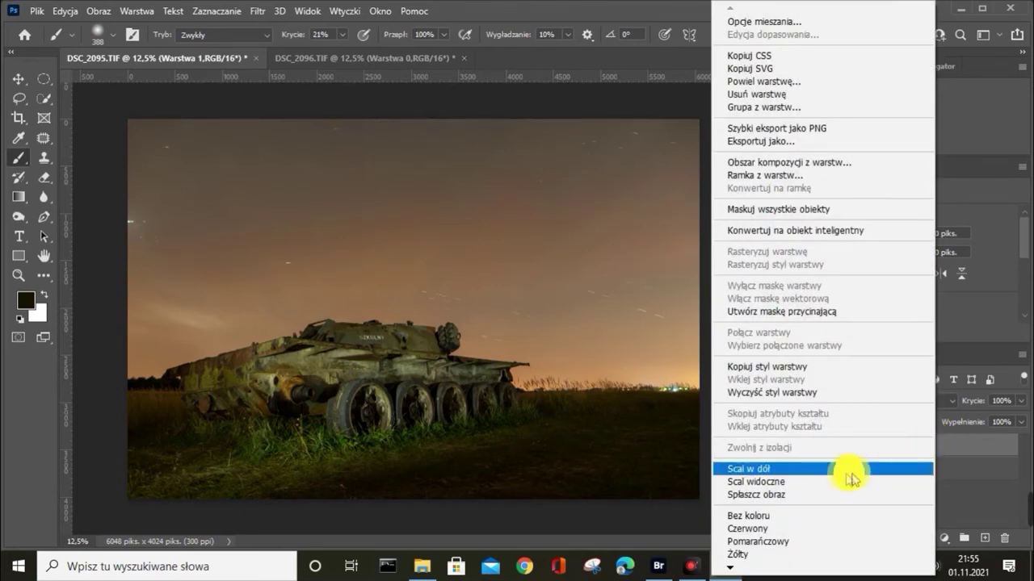
- Flatten the image, unlock the background as Warstwa 0, and fit the photo on screen
{"action": "left_click", "coordinate": [815, 495]}
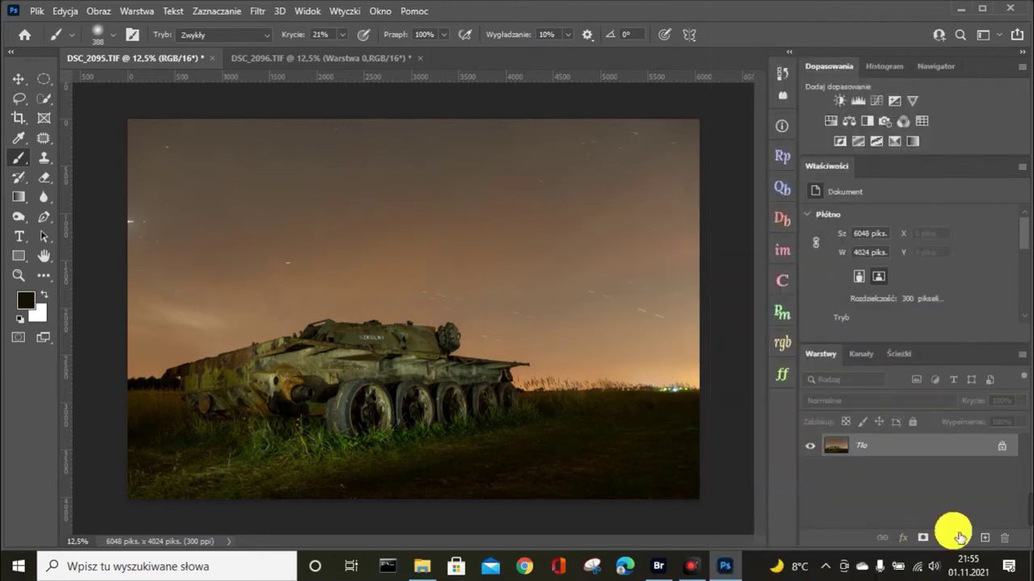
{"action": "left_click", "coordinate": [1002, 449]}
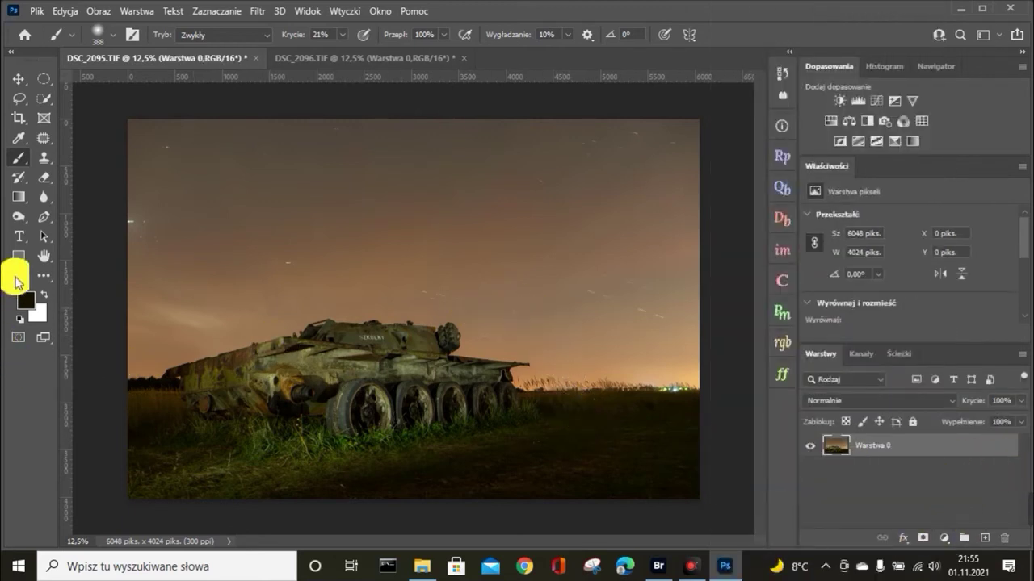
{"action": "left_click", "coordinate": [18, 274]}
{"action": "right_click", "coordinate": [375, 302]}
{"action": "left_click", "coordinate": [382, 307]}
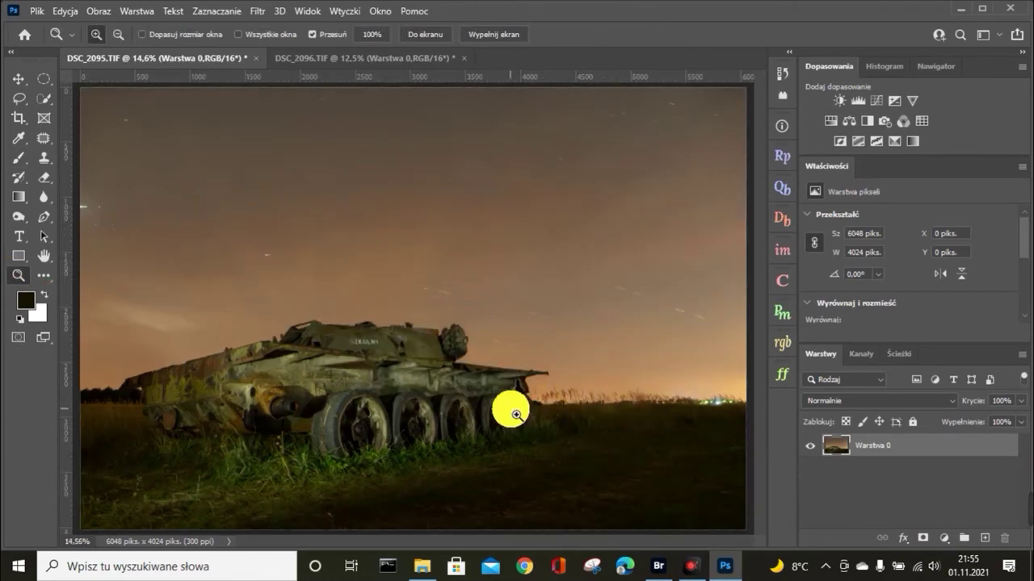
{"action": "mouse_move", "coordinate": [425, 392]}
{"action": "left_mouse_down"}
{"action": "mouse_move", "coordinate": [478, 398]}
{"action": "mouse_move", "coordinate": [441, 415]}
{"action": "left_mouse_up"}
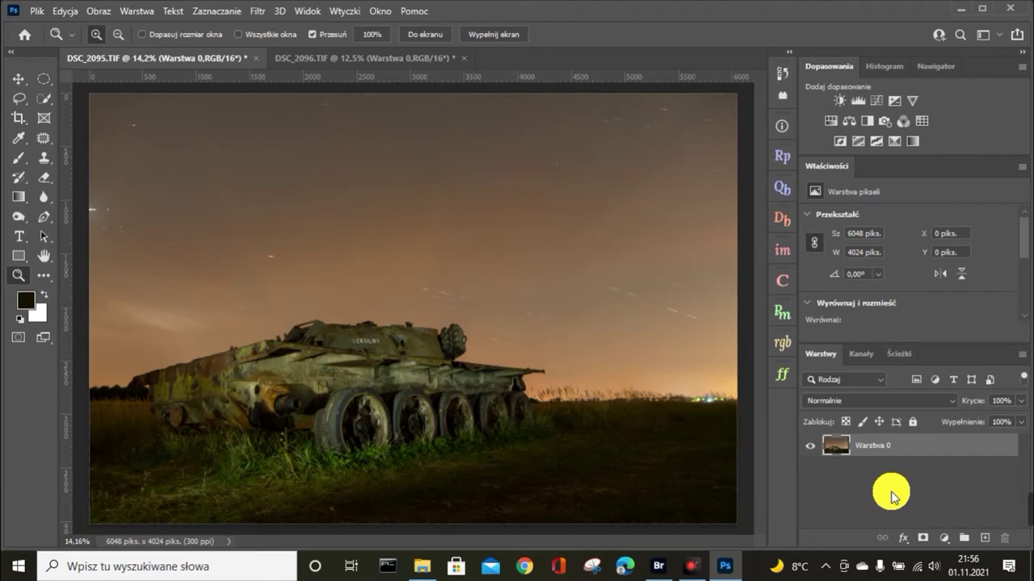
- Duplicate Warstwa 0 into Warstwa 0 kopia with Ctrl+J and keep the original visible
{"action": "key", "text": "ctrl+j"}
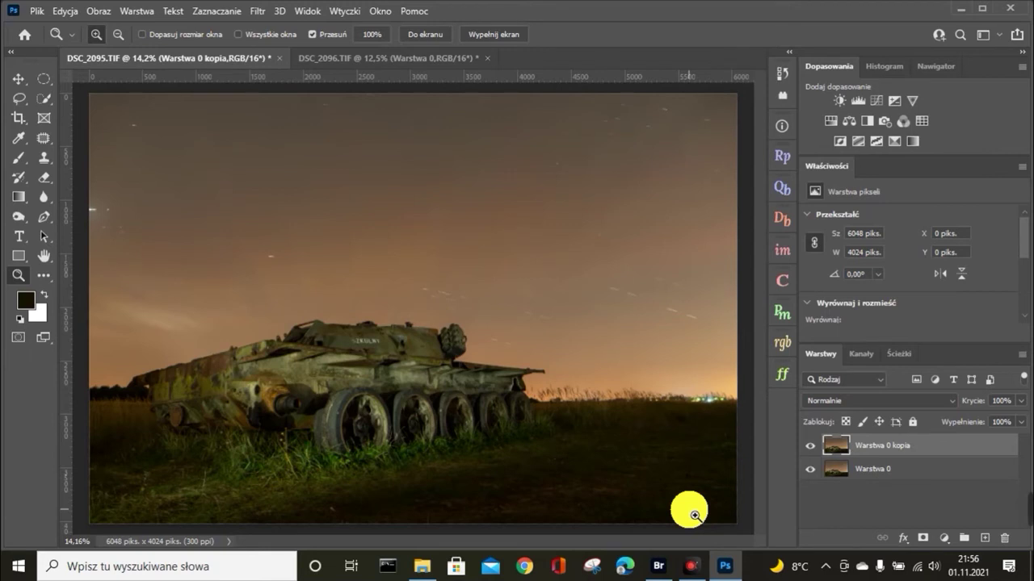
{"action": "left_click", "coordinate": [810, 468]}
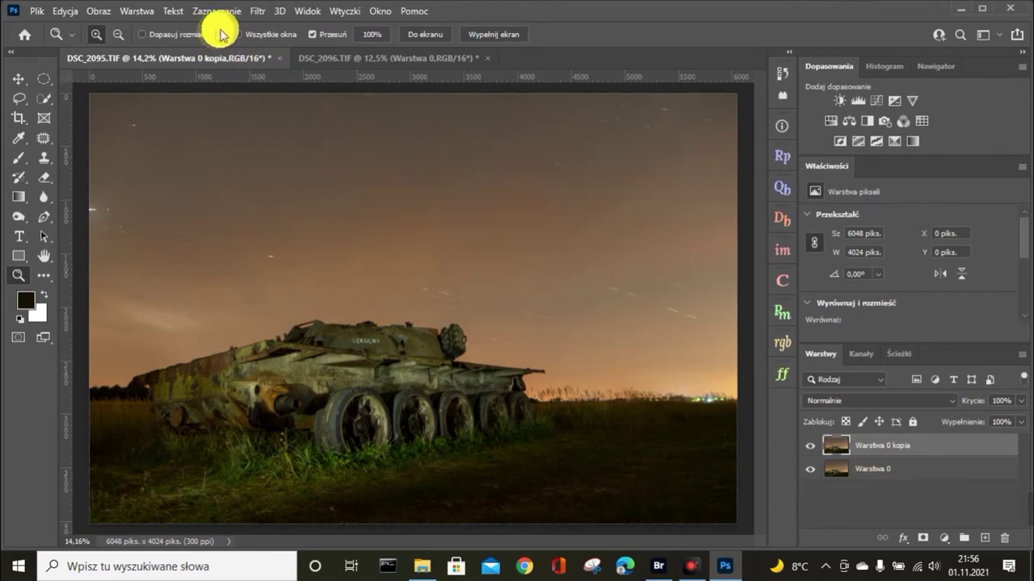
{"action": "left_click", "coordinate": [255, 11]}
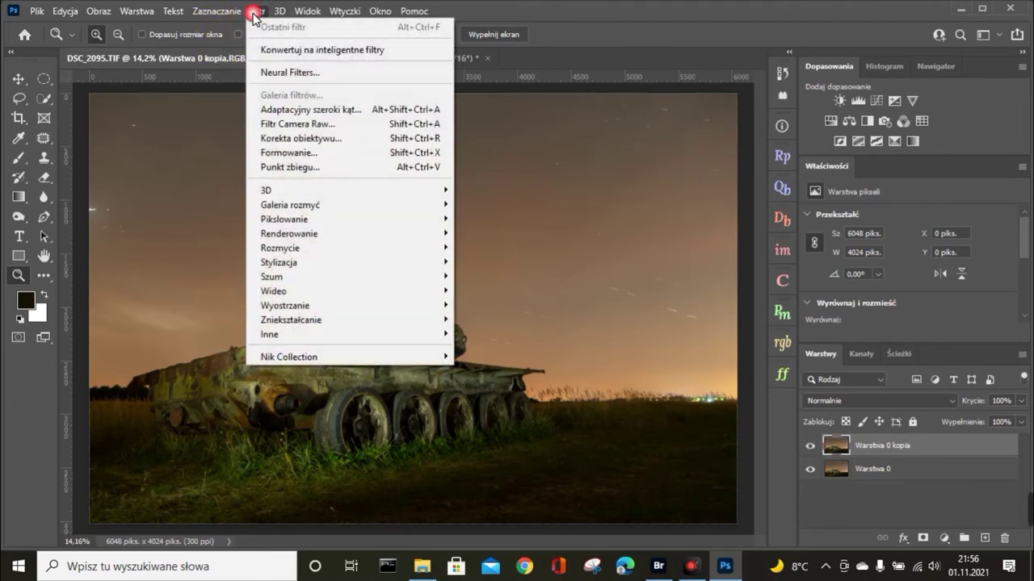
- Apply Smart Sharpen to Warstwa 0 kopia at 200%, 1.0 px radius and 10% noise reduction
{"action": "mouse_move", "coordinate": [348, 305]}
{"action": "left_click", "coordinate": [467, 305]}
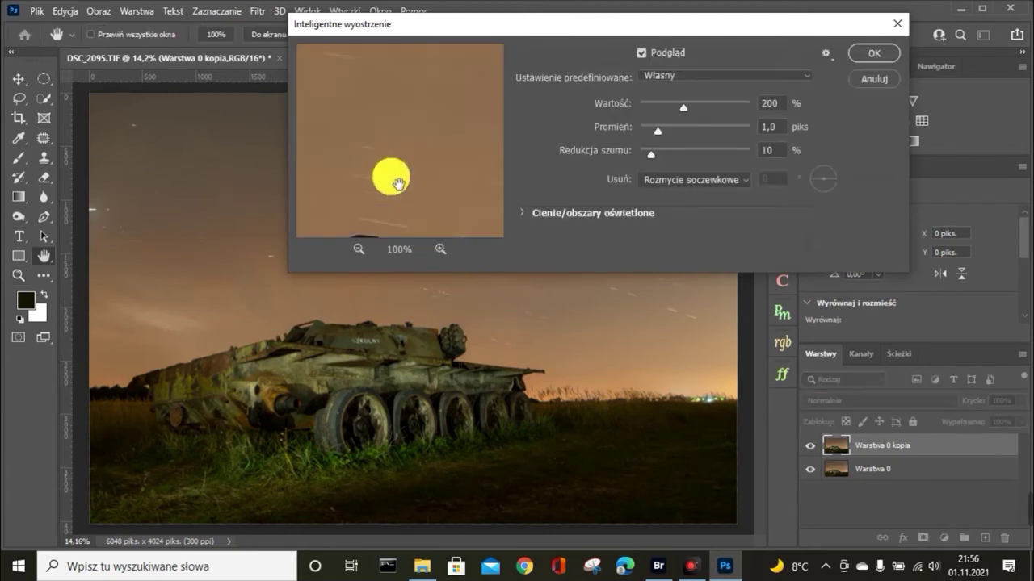
{"action": "left_click", "coordinate": [387, 178]}
{"action": "left_click_drag", "start_coordinate": [387, 180], "coordinate": [385, 145]}
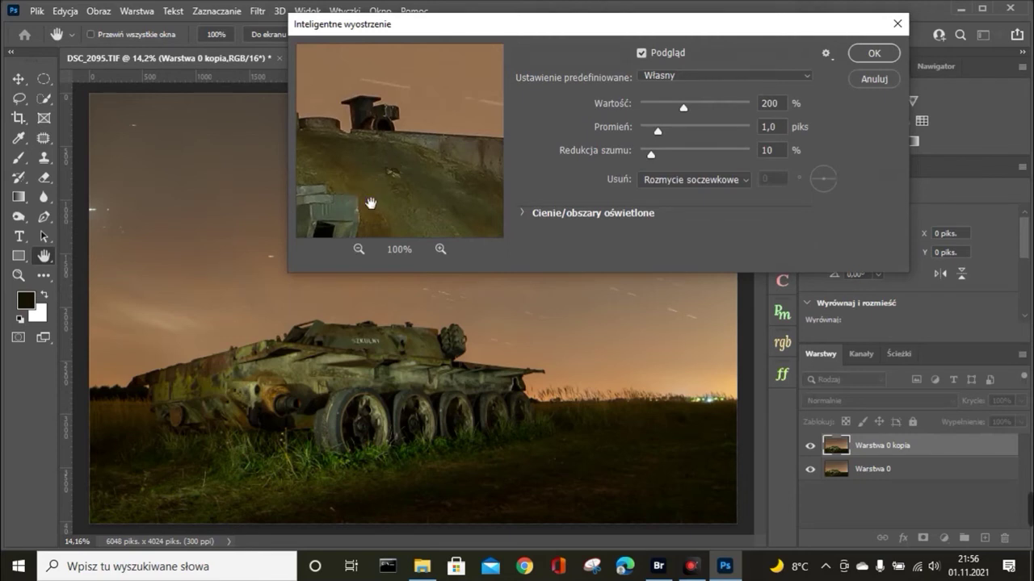
{"action": "left_click_drag", "start_coordinate": [415, 185], "coordinate": [370, 177]}
{"action": "left_click", "coordinate": [384, 173]}
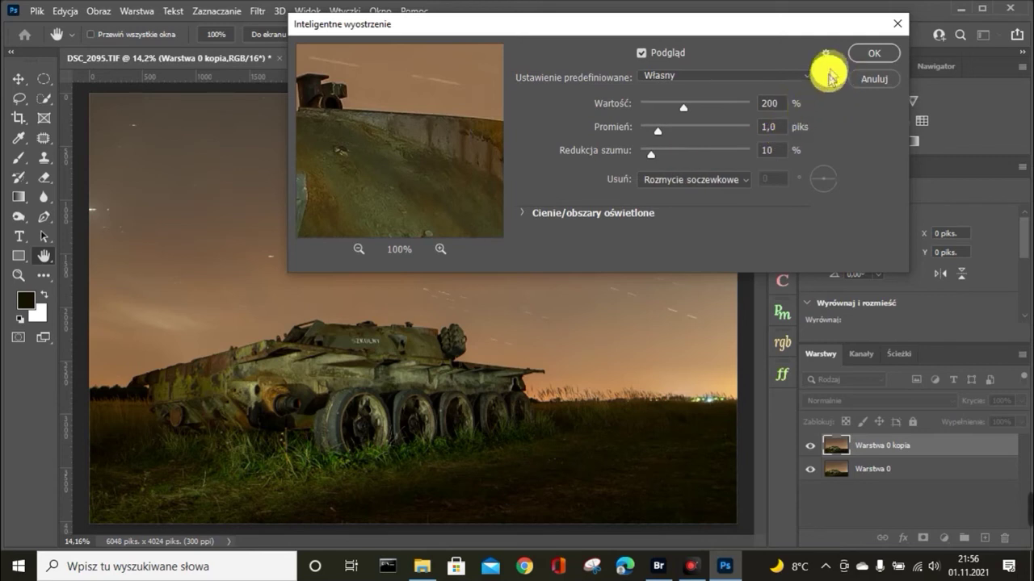
{"action": "left_click", "coordinate": [872, 54]}
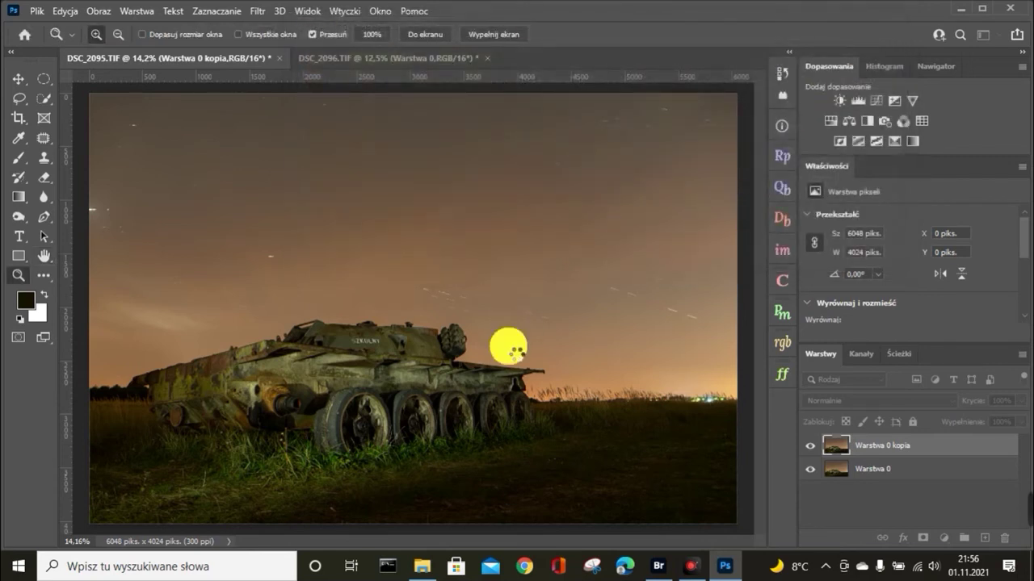
{"action": "left_click_drag", "start_coordinate": [453, 349], "coordinate": [575, 342]}
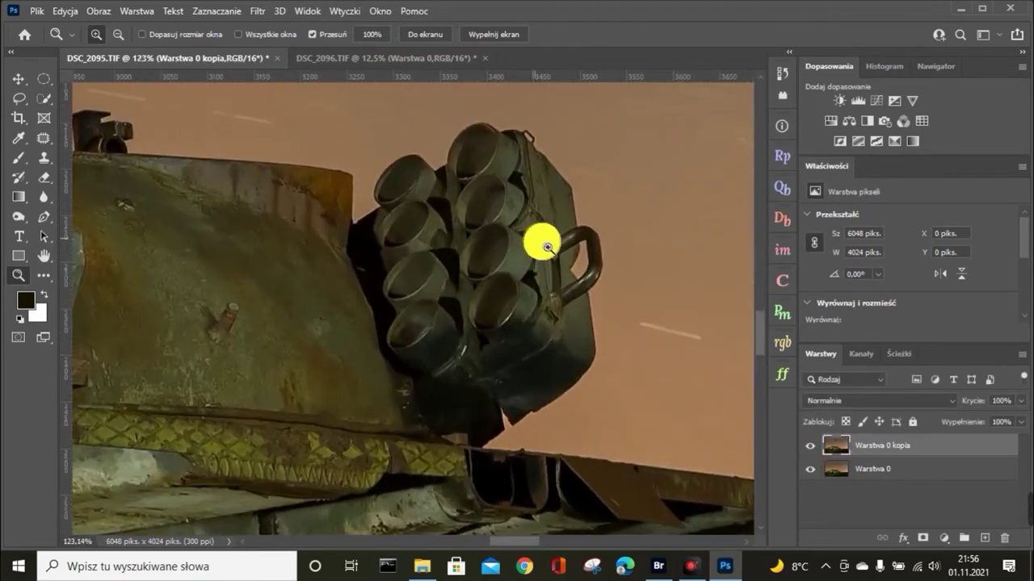
{"action": "left_click", "coordinate": [810, 445]}
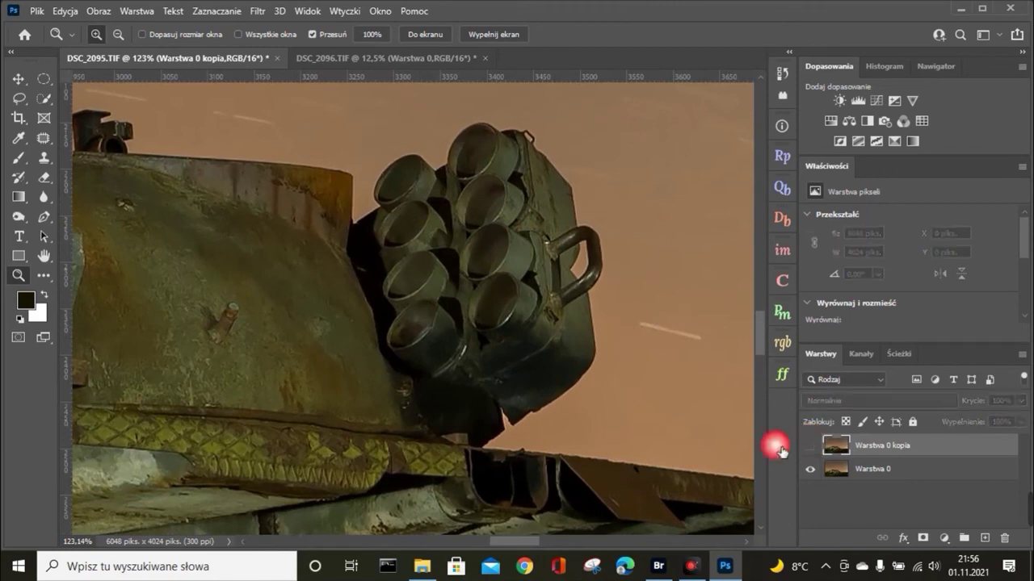
{"action": "left_click", "coordinate": [810, 445]}
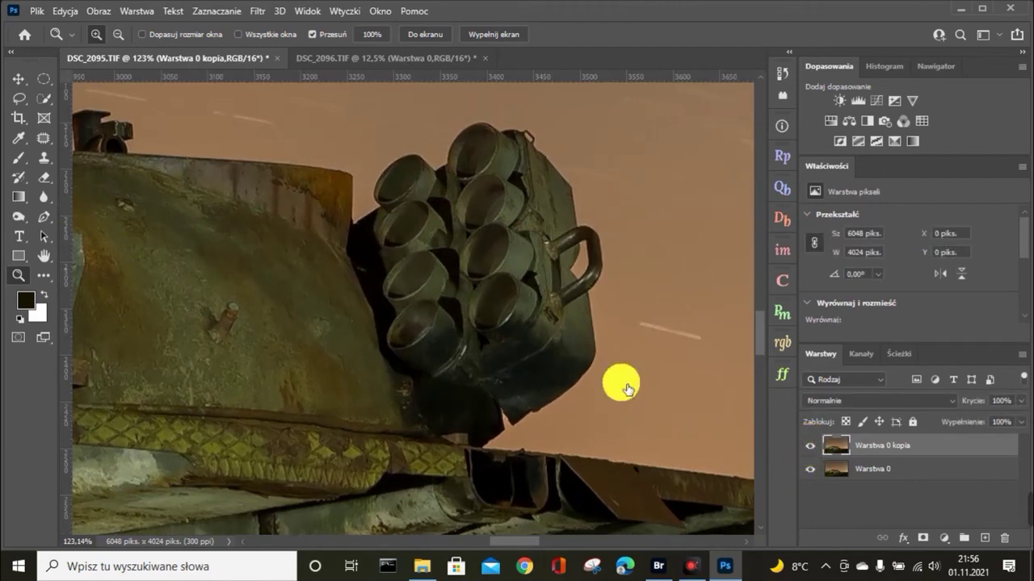
{"action": "right_click", "coordinate": [348, 225]}
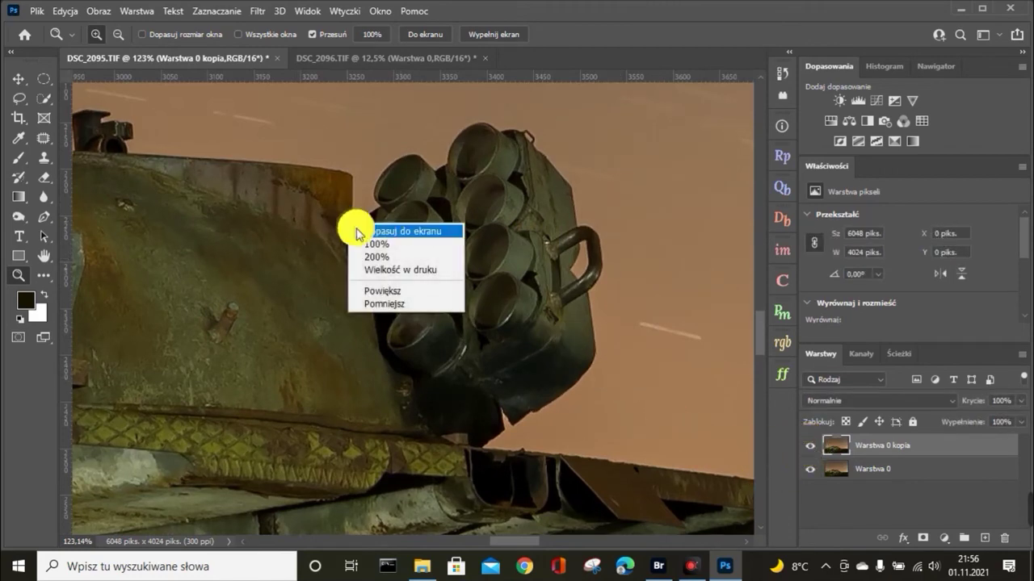
{"action": "left_click", "coordinate": [363, 231]}
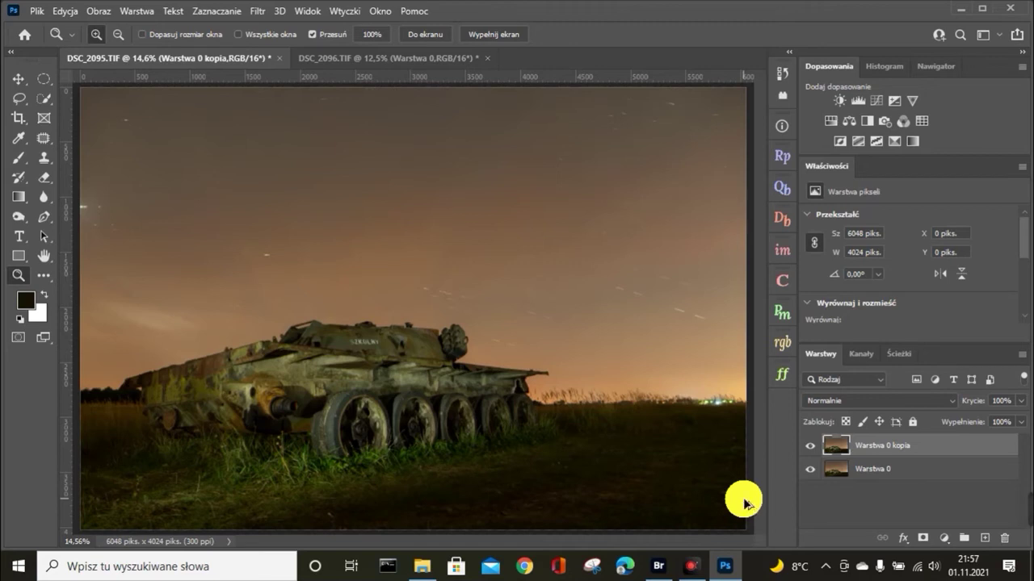
{"action": "key", "text": "ctrl+shift+alt+n"}
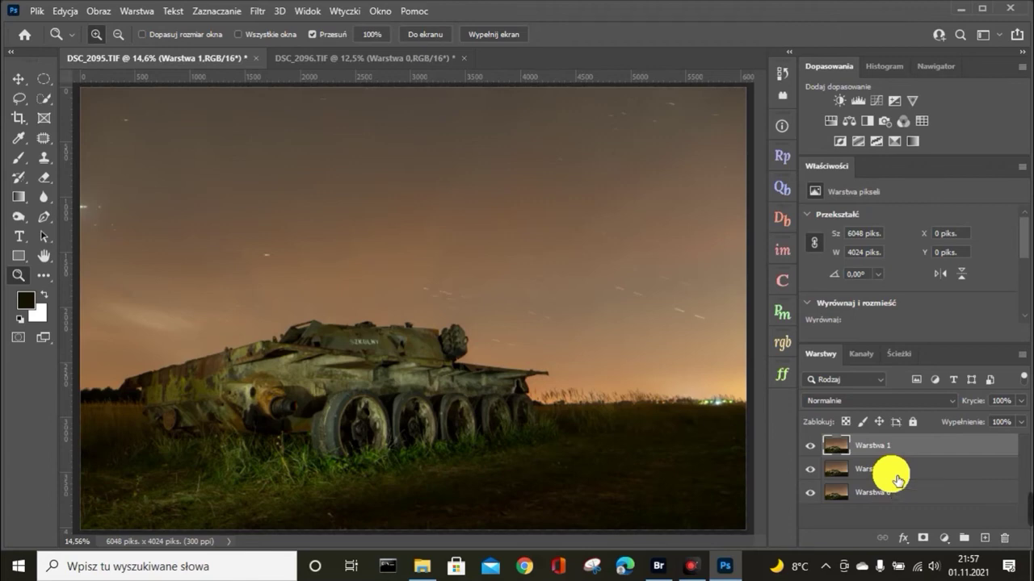
- Open the Filtr menu for the stamped Warstwa 1 layer
{"action": "left_click", "coordinate": [256, 12]}
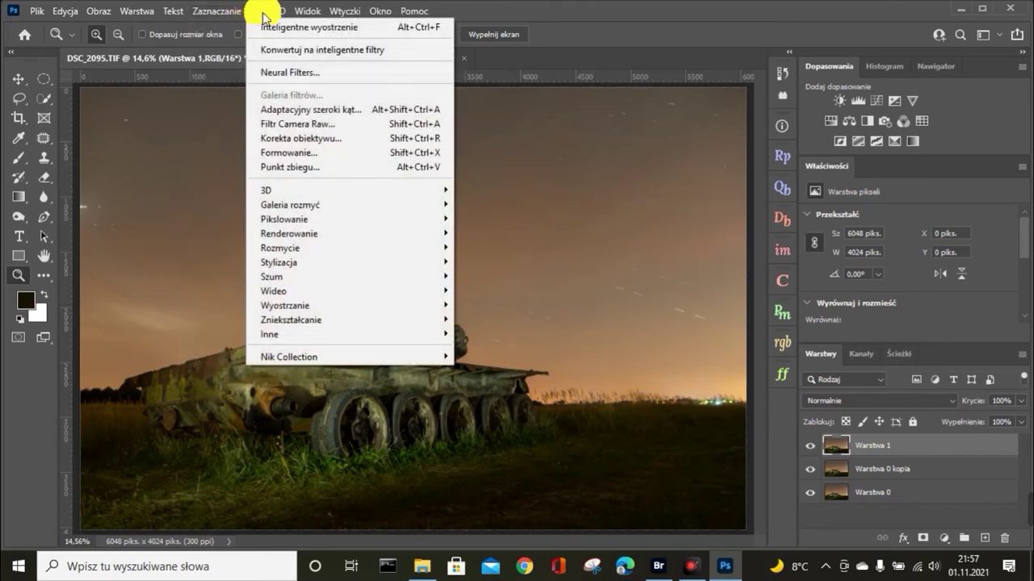
- Open Filtr Camera Raw on Warstwa 1 and review the untouched Podstawowe settings
{"action": "left_click", "coordinate": [299, 125]}
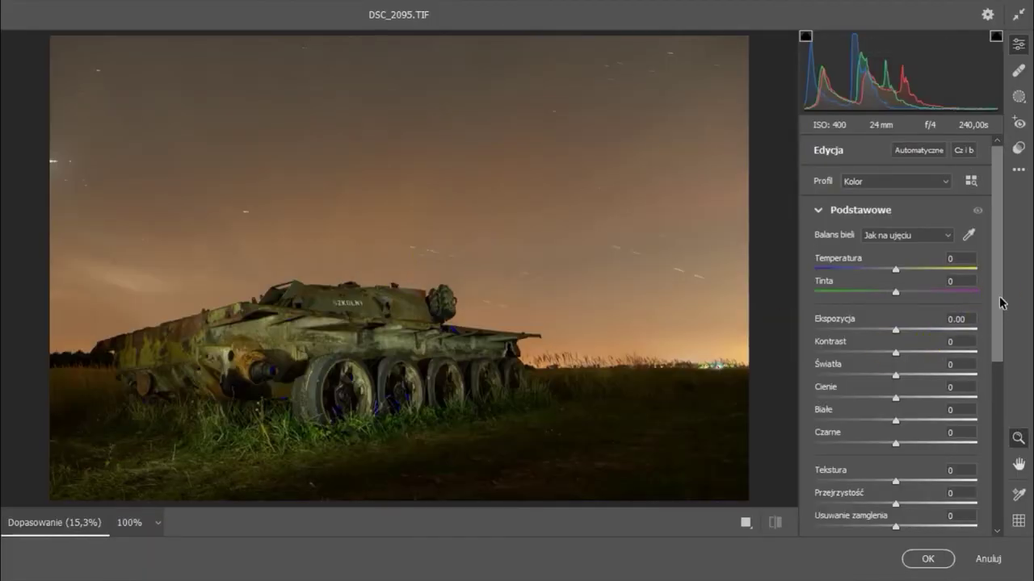
{"action": "scroll", "coordinate": [999, 339], "scroll_direction": "down", "scroll_amount": 5}
{"action": "scroll", "coordinate": [987, 339], "scroll_direction": "up", "scroll_amount": 5}
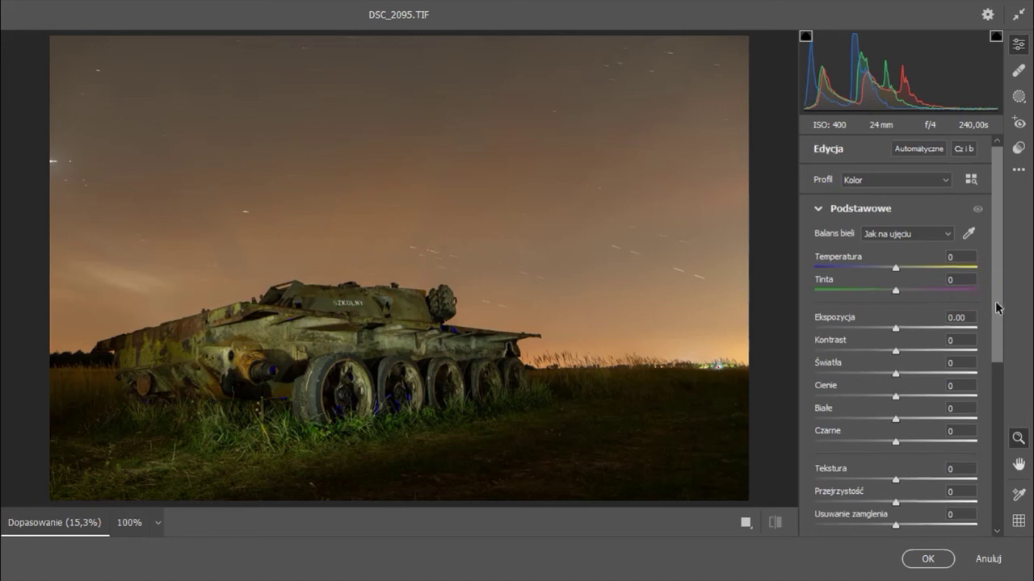
- Set Contrast +13, Highlights −27, Shadows +10 and Texture +4 in Camera Raw
{"action": "left_click_drag", "start_coordinate": [999, 295], "coordinate": [997, 316]}
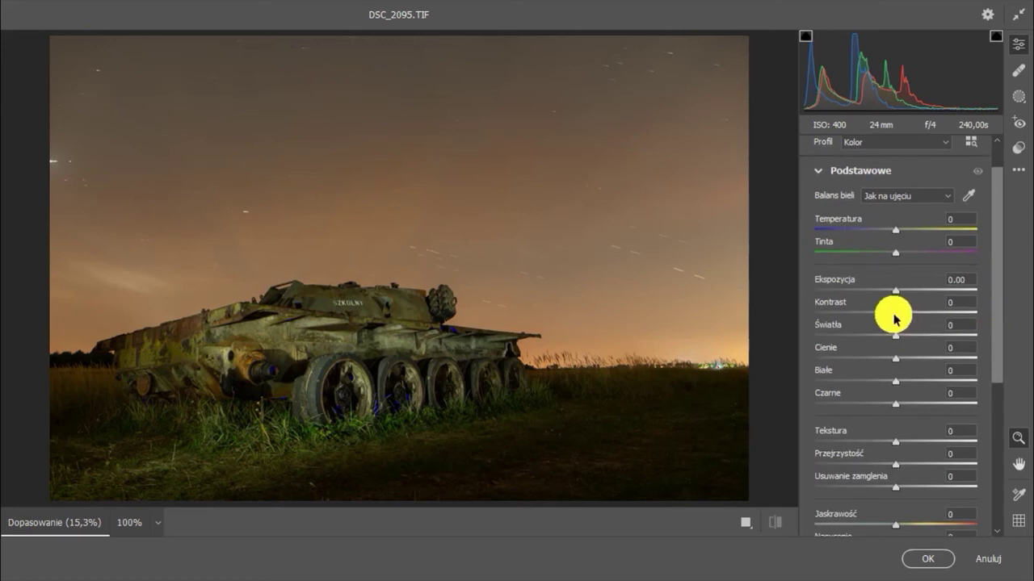
{"action": "left_click_drag", "start_coordinate": [895, 318], "coordinate": [913, 324]}
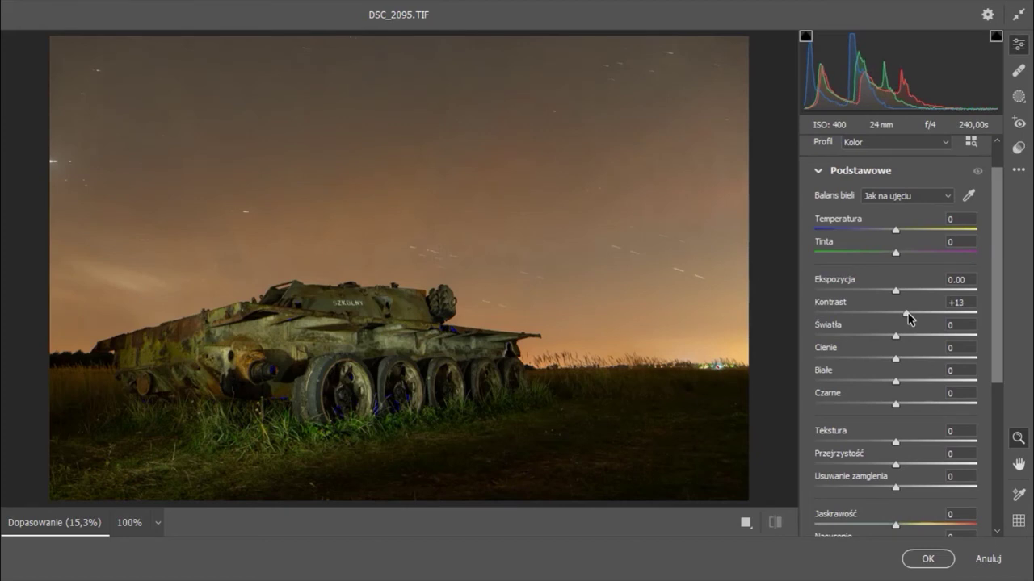
{"action": "mouse_move", "coordinate": [895, 335]}
{"action": "left_mouse_down"}
{"action": "mouse_move", "coordinate": [875, 342]}
{"action": "mouse_move", "coordinate": [904, 363]}
{"action": "left_mouse_up"}
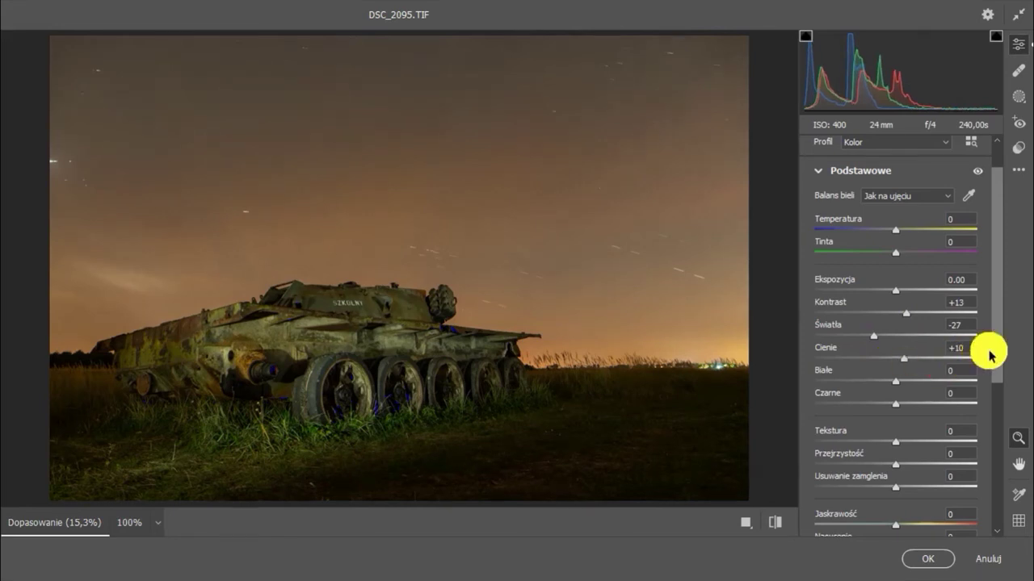
{"action": "left_click_drag", "start_coordinate": [997, 350], "coordinate": [1001, 385]}
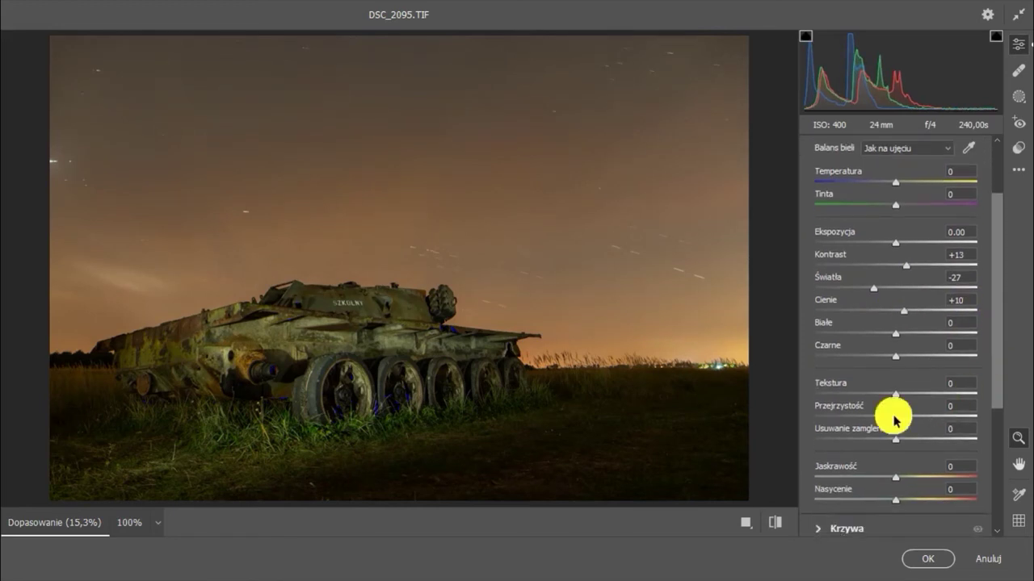
{"action": "left_click_drag", "start_coordinate": [896, 395], "coordinate": [900, 396]}
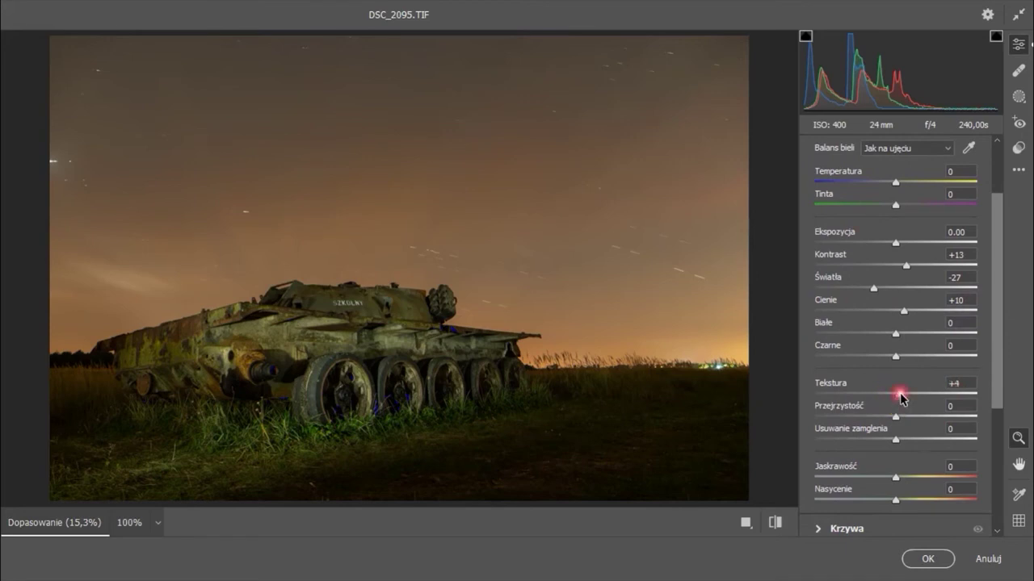
{"action": "left_click_drag", "start_coordinate": [999, 362], "coordinate": [994, 388]}
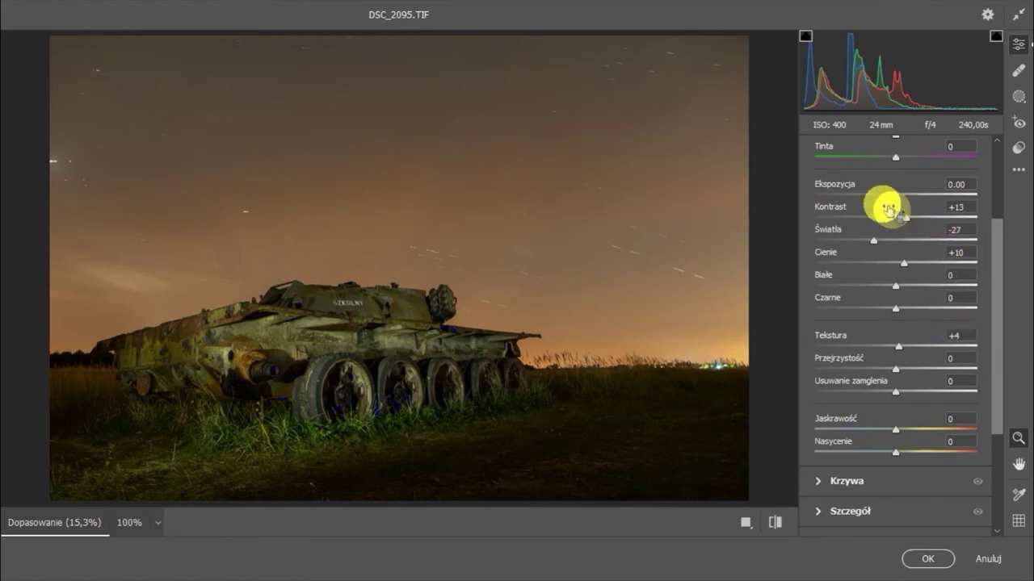
- Reset Exposure to 0.00, raise Saturation to +4, and zoom to 100% to check
{"action": "left_click_drag", "start_coordinate": [895, 201], "coordinate": [895, 201]}
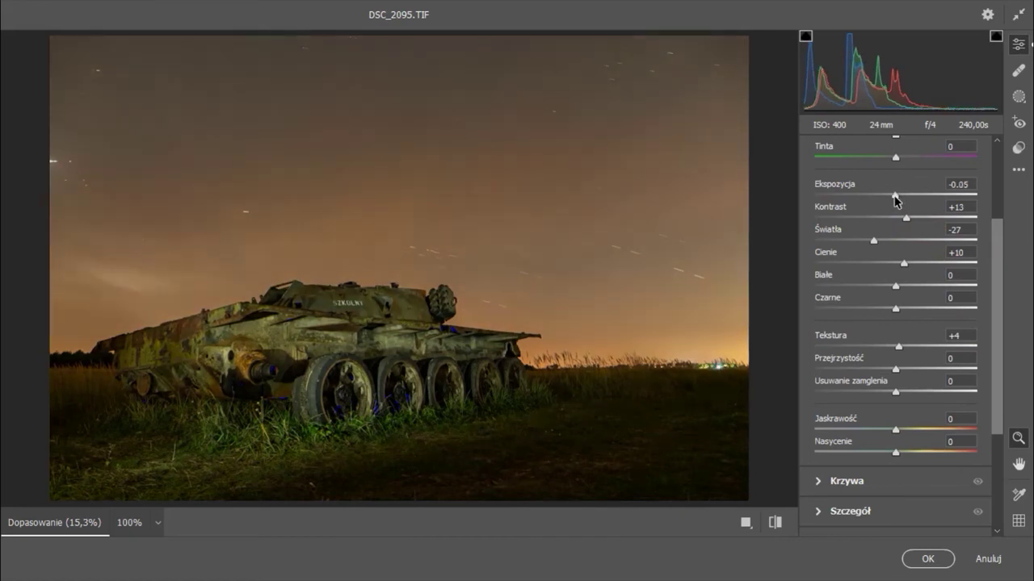
{"action": "double_click", "coordinate": [895, 196]}
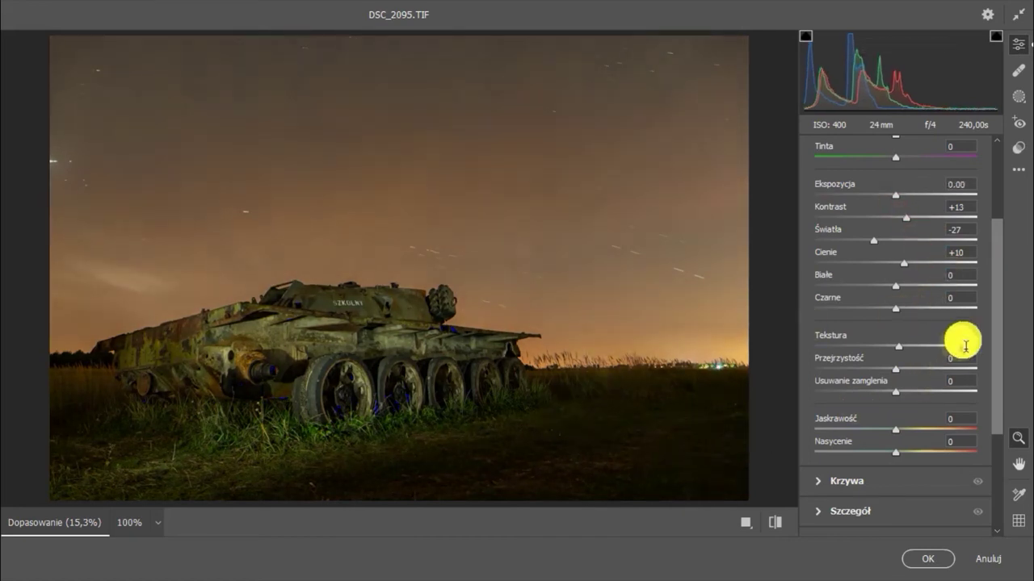
{"action": "left_click_drag", "start_coordinate": [996, 335], "coordinate": [997, 374]}
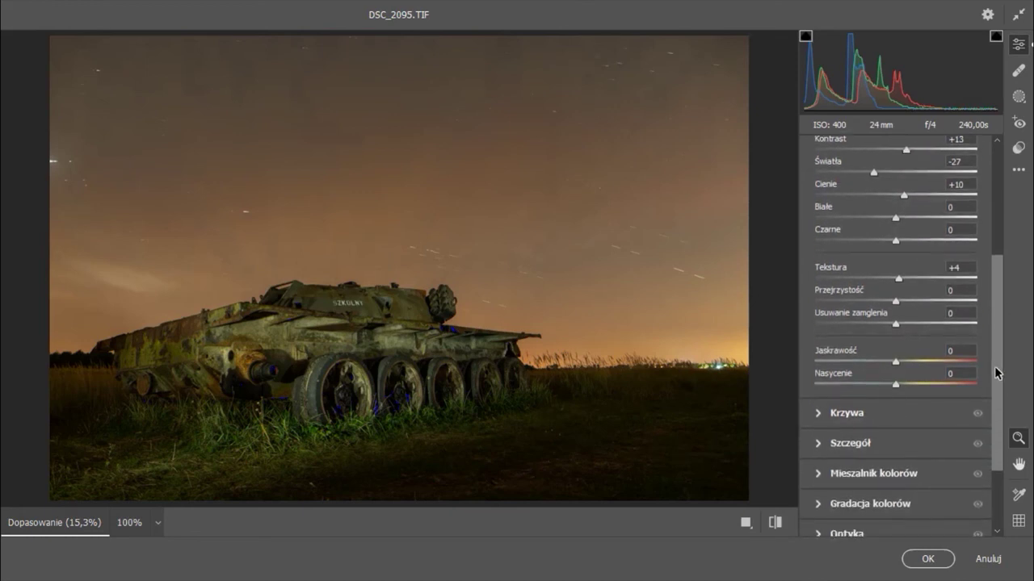
{"action": "left_click_drag", "start_coordinate": [897, 385], "coordinate": [900, 386]}
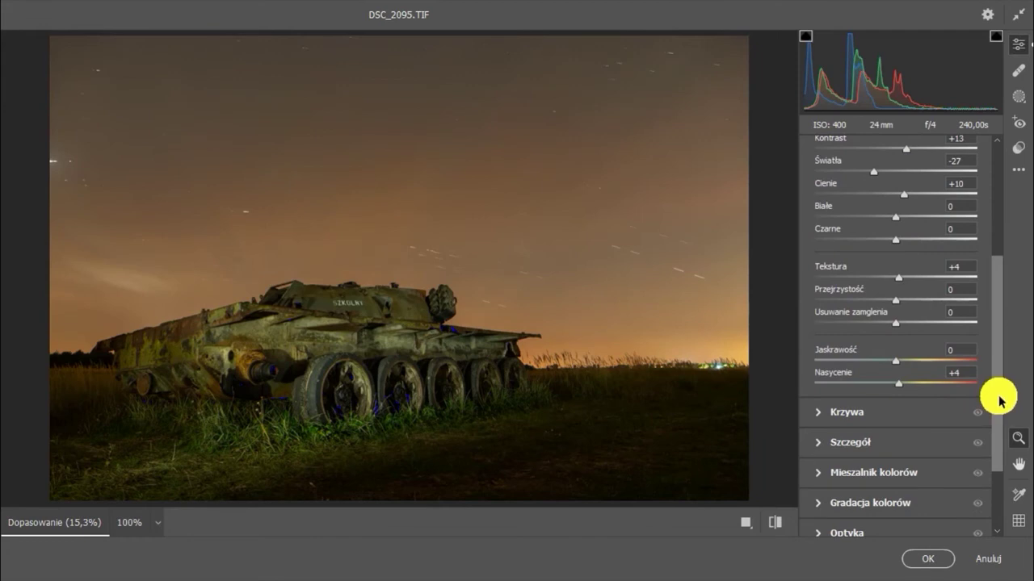
{"action": "left_click_drag", "start_coordinate": [997, 397], "coordinate": [998, 421]}
{"action": "left_click", "coordinate": [461, 307]}
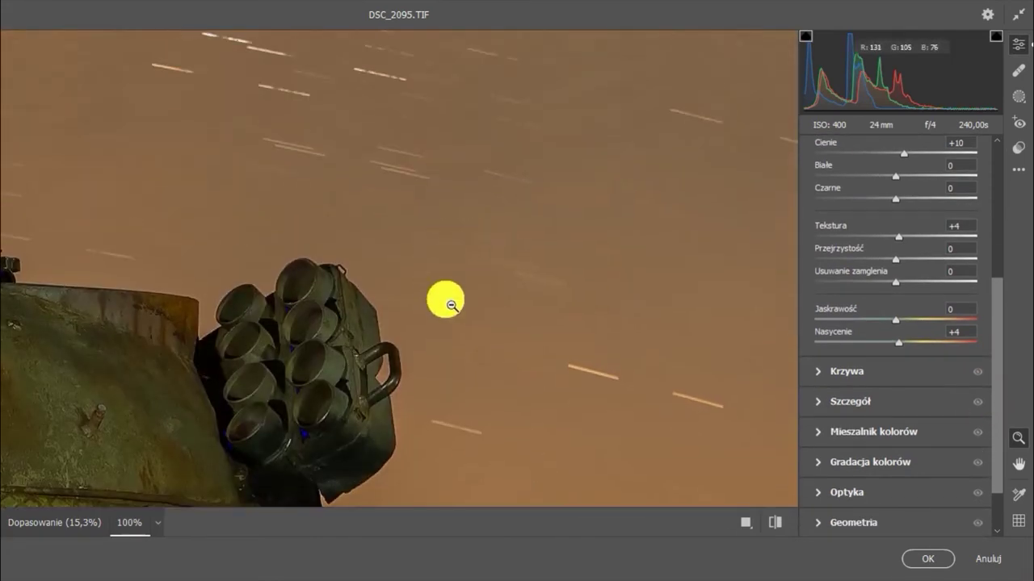
- Fit the Camera Raw preview in view and apply the adjustments with OK
{"action": "right_click", "coordinate": [426, 122]}
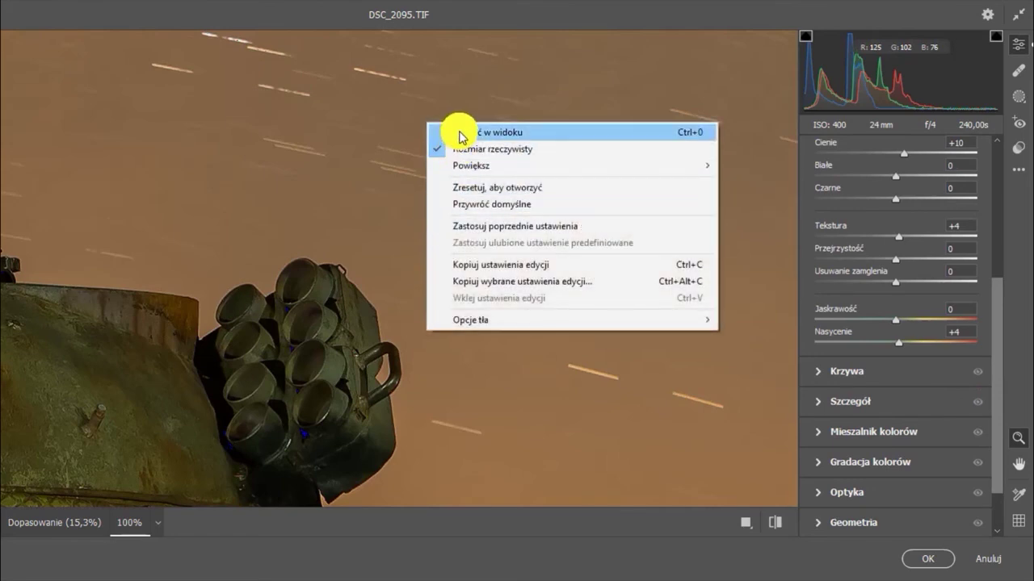
{"action": "left_click", "coordinate": [459, 132]}
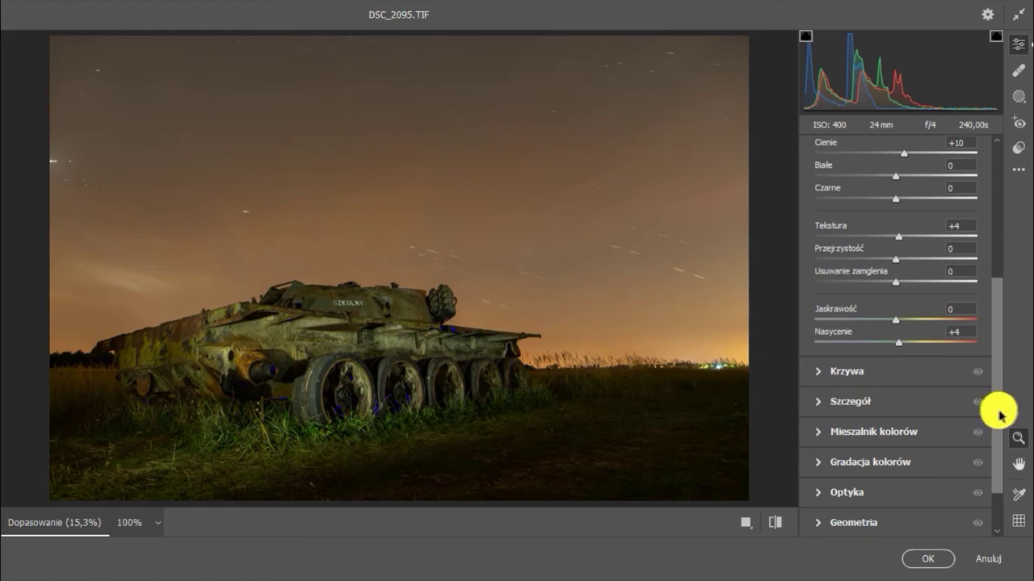
{"action": "left_click_drag", "start_coordinate": [1002, 416], "coordinate": [1000, 290]}
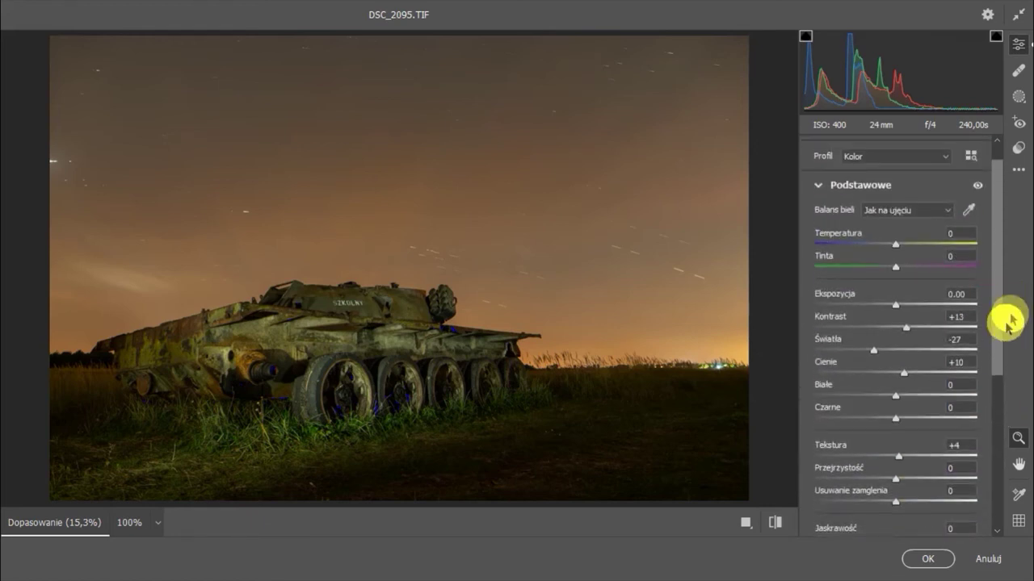
{"action": "left_click", "coordinate": [925, 565]}
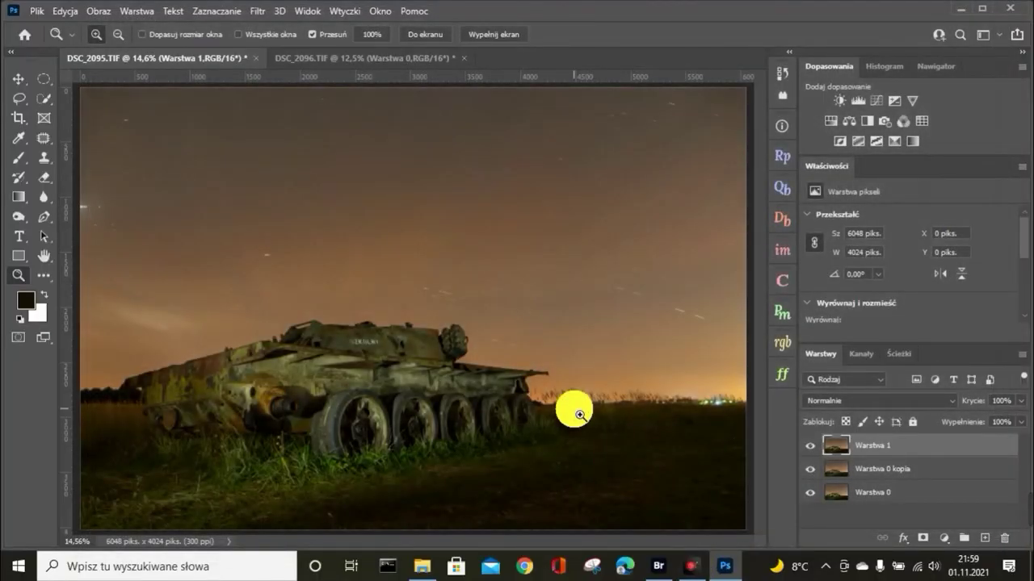
- Compare Warstwa 1 on and off, then flatten the image and unlock it as Warstwa 0
{"action": "left_click", "coordinate": [810, 445]}
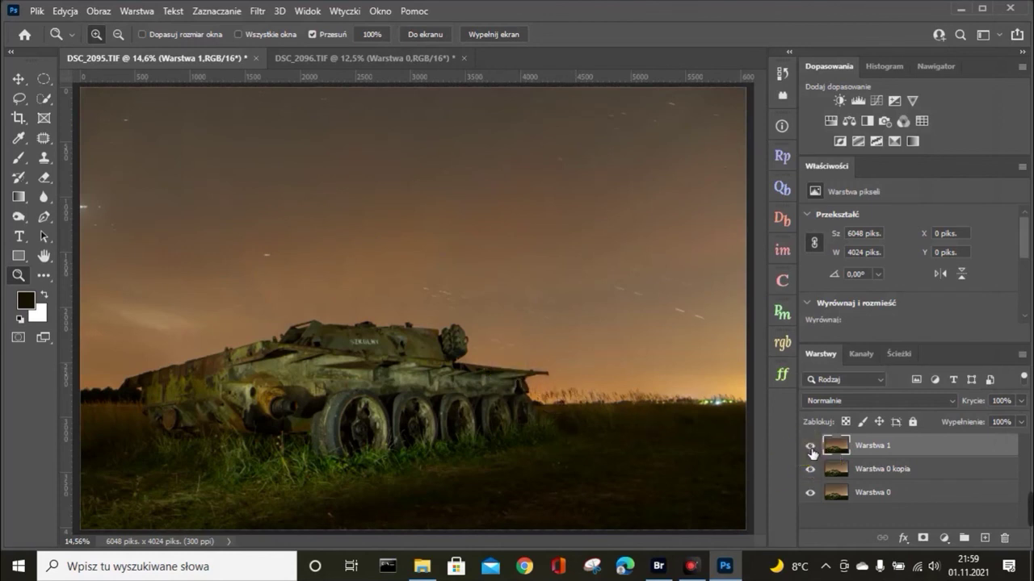
{"action": "left_click", "coordinate": [810, 445]}
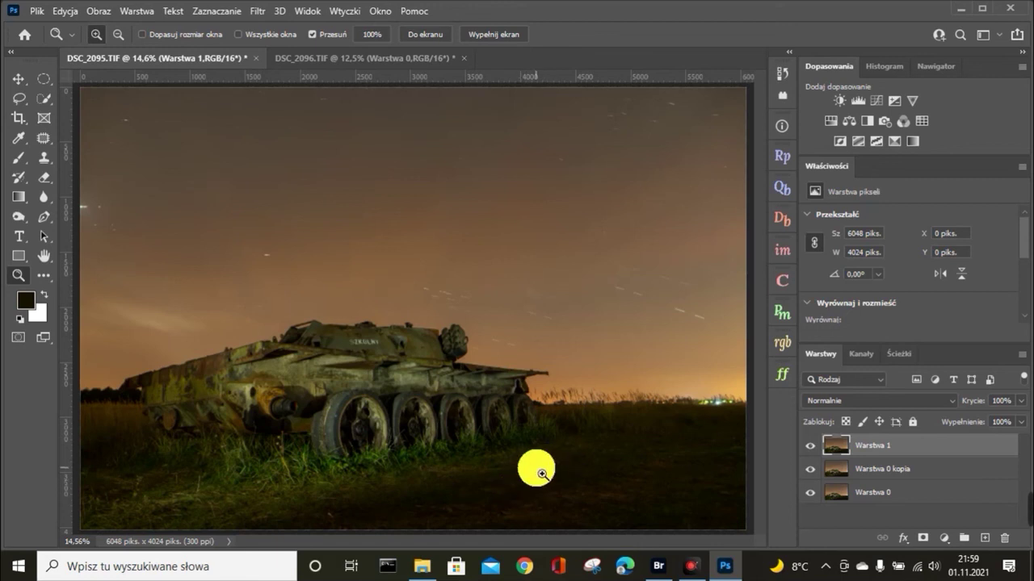
{"action": "right_click", "coordinate": [939, 447]}
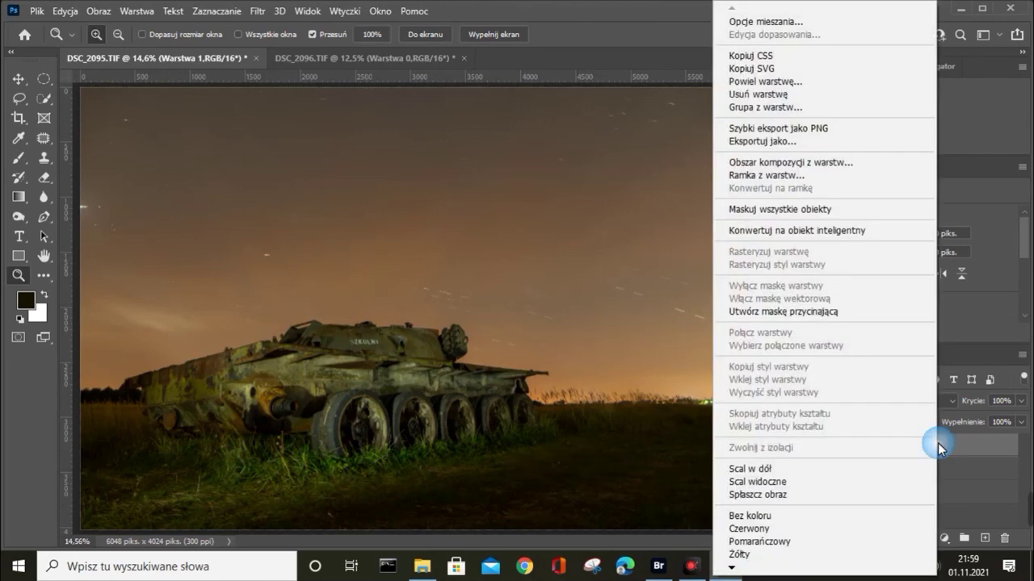
{"action": "left_click", "coordinate": [853, 495]}
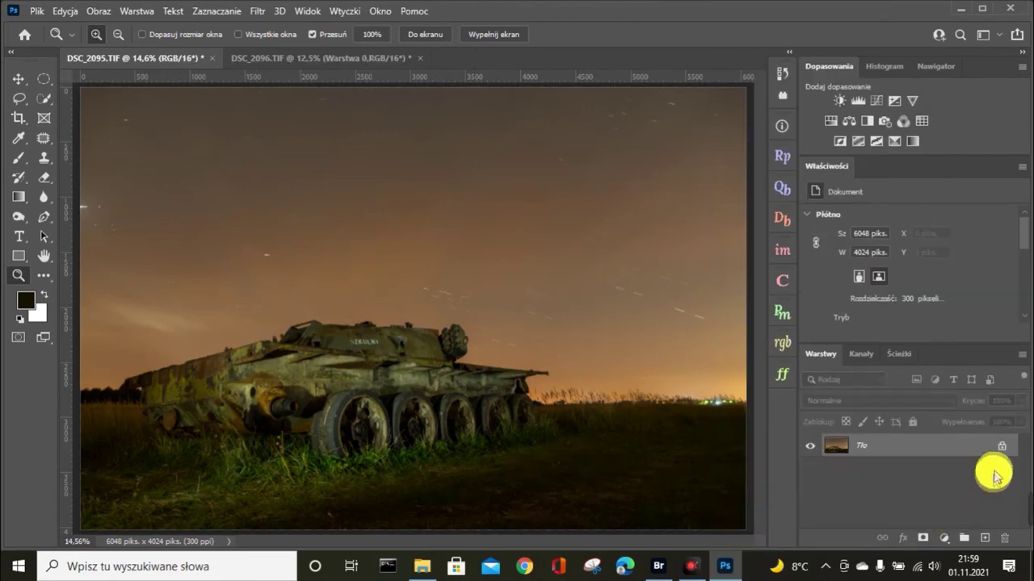
{"action": "left_click", "coordinate": [1002, 449]}
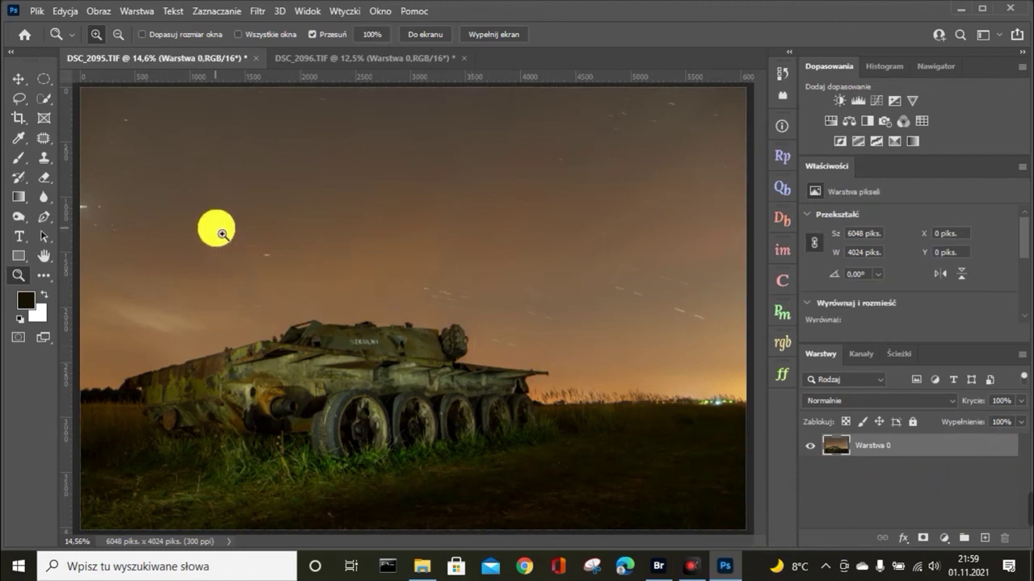
- Save a copy of the image as Czołg_teren in TIFF format
{"action": "left_click", "coordinate": [33, 12]}
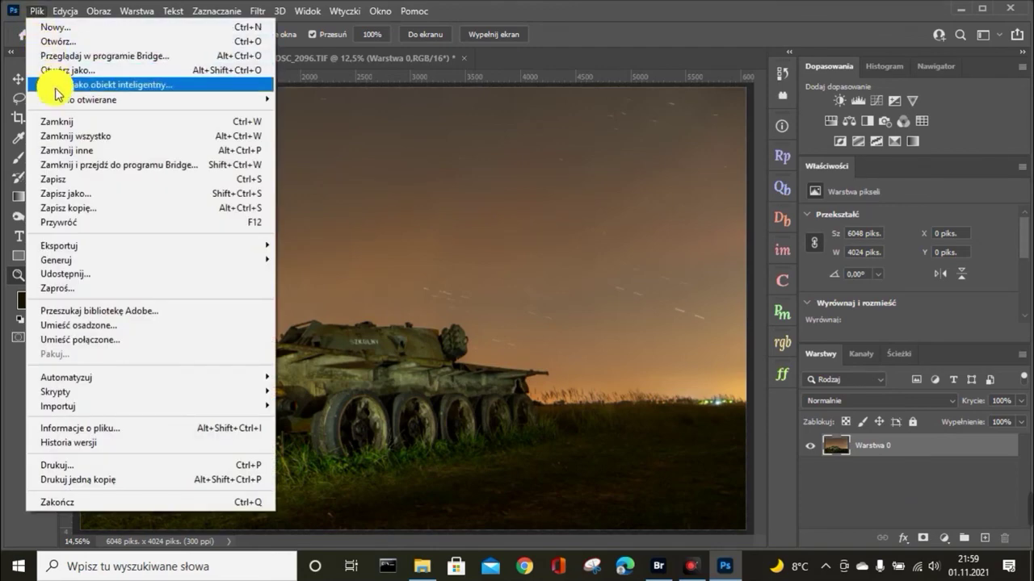
{"action": "left_click", "coordinate": [76, 207]}
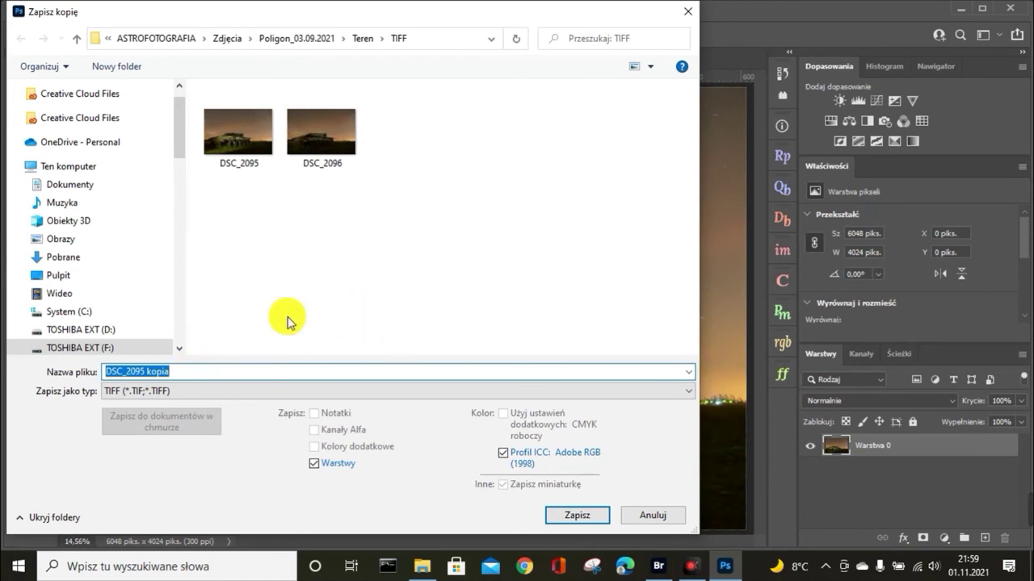
{"action": "type", "text": "Czołg"}
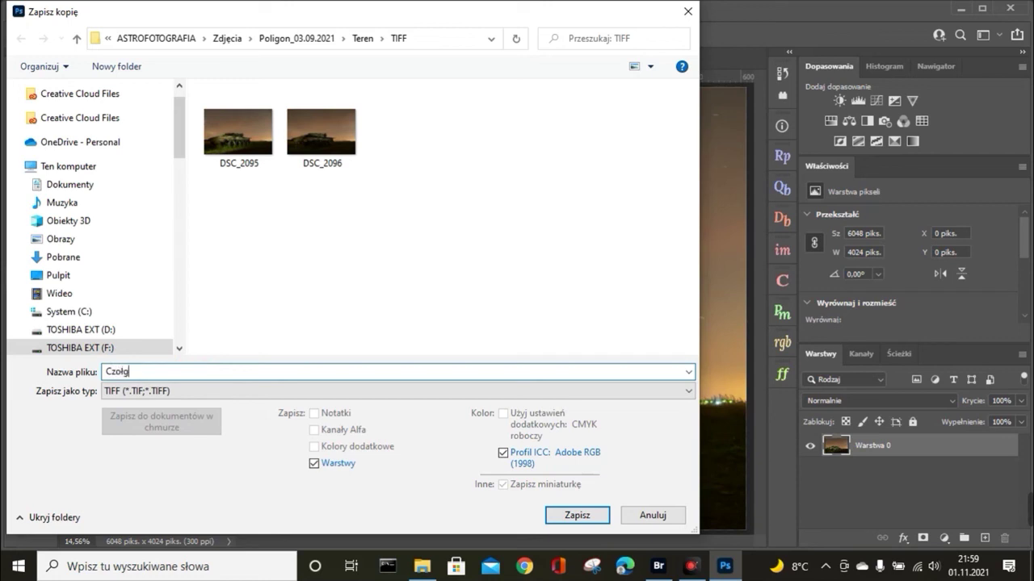
{"action": "type", "text": "_"}
{"action": "type", "text": "teren"}
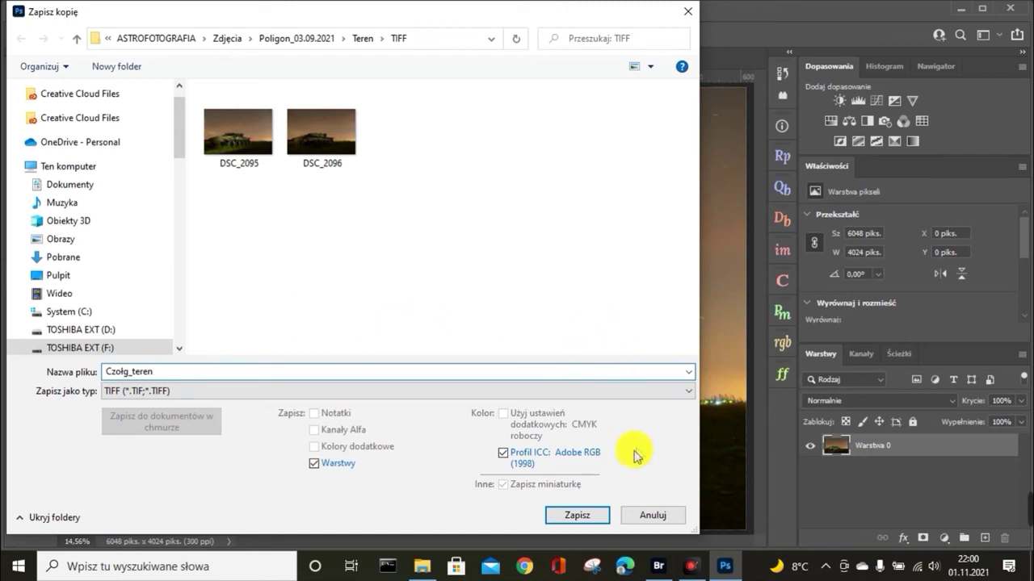
{"action": "left_click", "coordinate": [601, 515]}
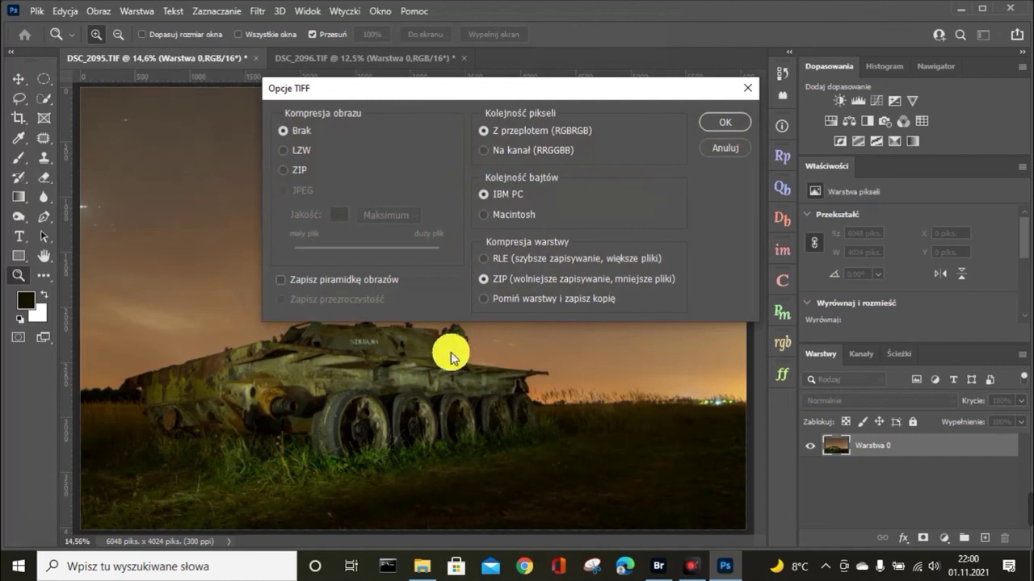
- Save the Czołg_teren TIFF copy with LZW image compression
{"action": "left_click", "coordinate": [282, 151]}
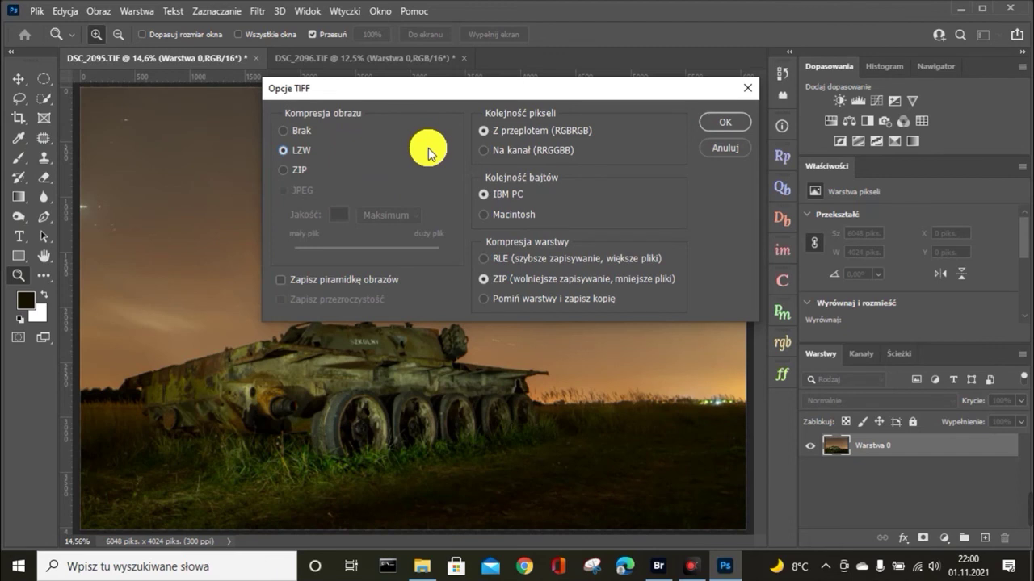
{"action": "left_click", "coordinate": [724, 123]}
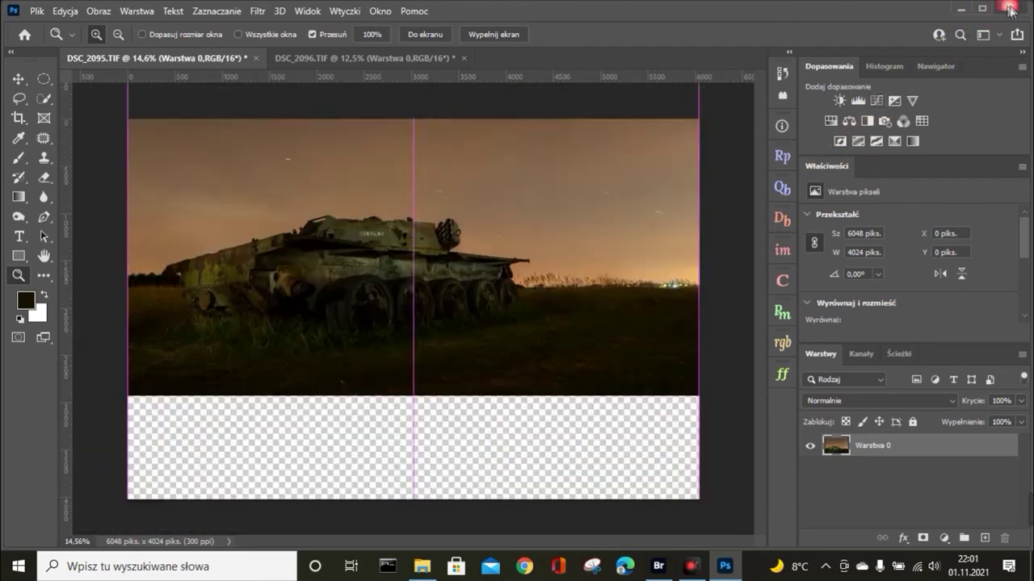
- Close DSC_2096 and DSC_2095 without saving their changes
{"action": "left_click", "coordinate": [1010, 9]}
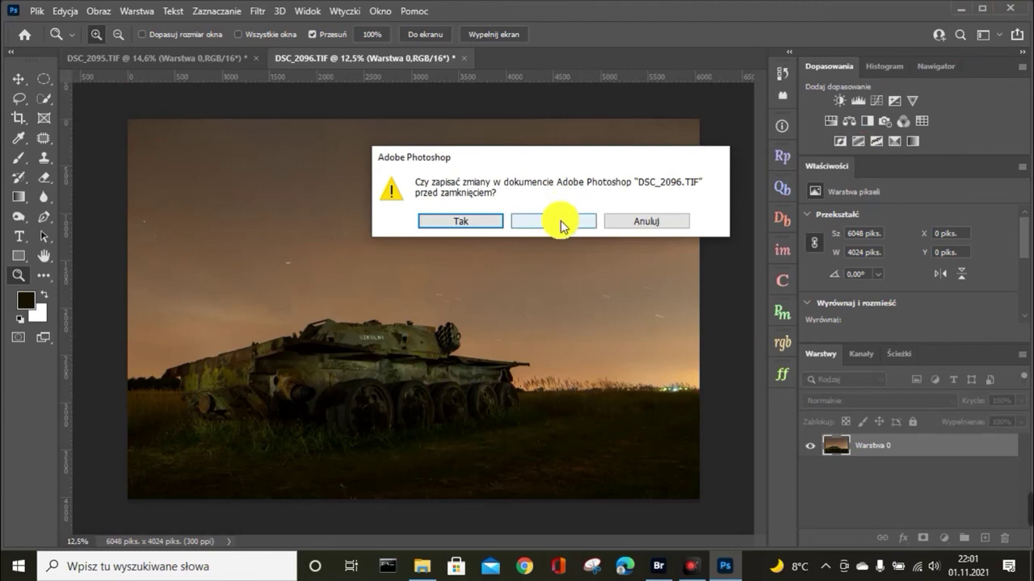
{"action": "left_click", "coordinate": [561, 226]}
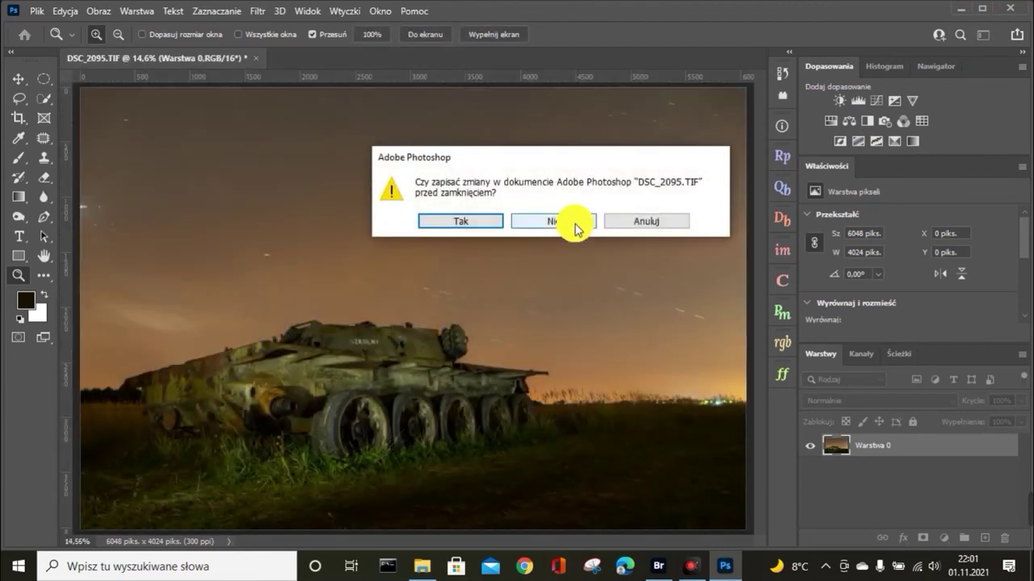
{"action": "left_click", "coordinate": [575, 227]}
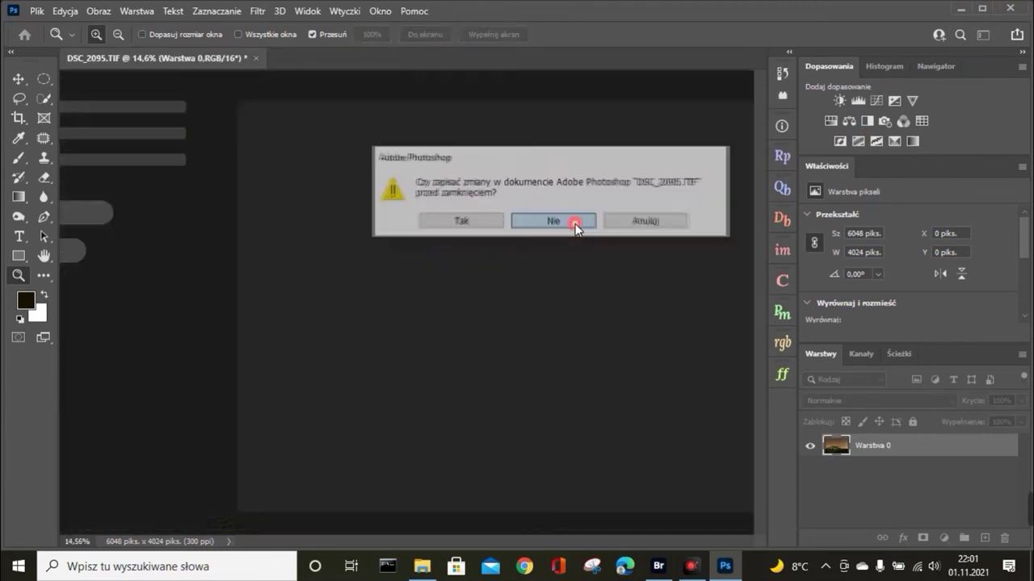